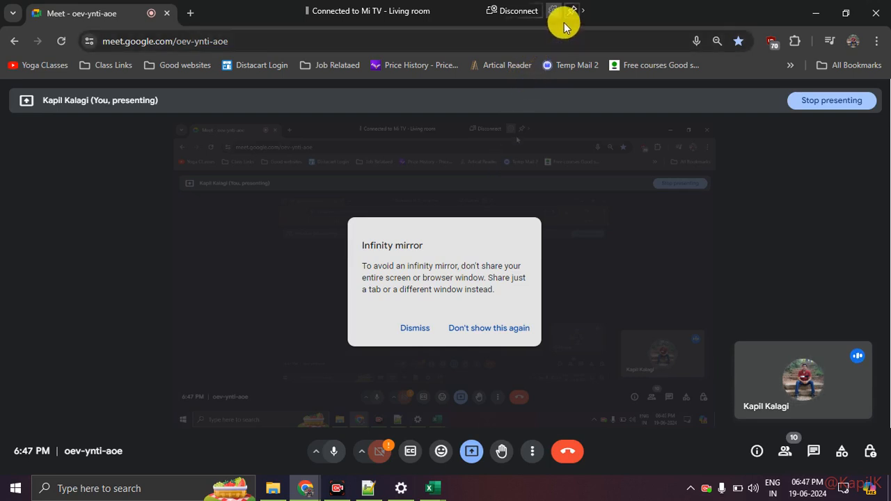
# - Switch to the Day 6 class work workbook in Excel
pyautogui.click(572, 11)
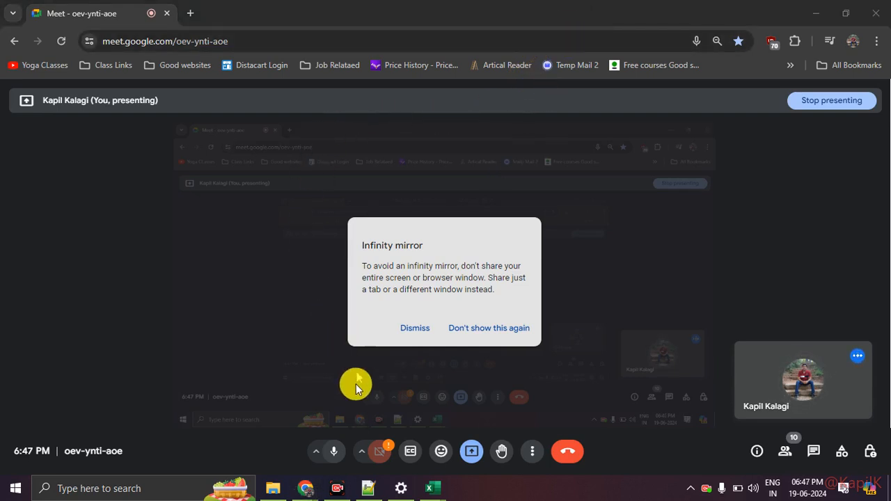
pyautogui.moveTo(318, 478)
pyautogui.click(265, 443)
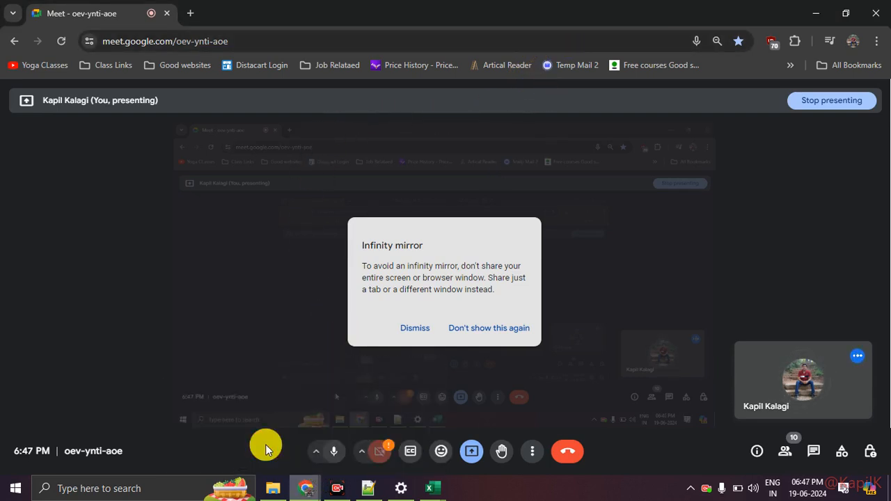
pyautogui.moveTo(445, 488)
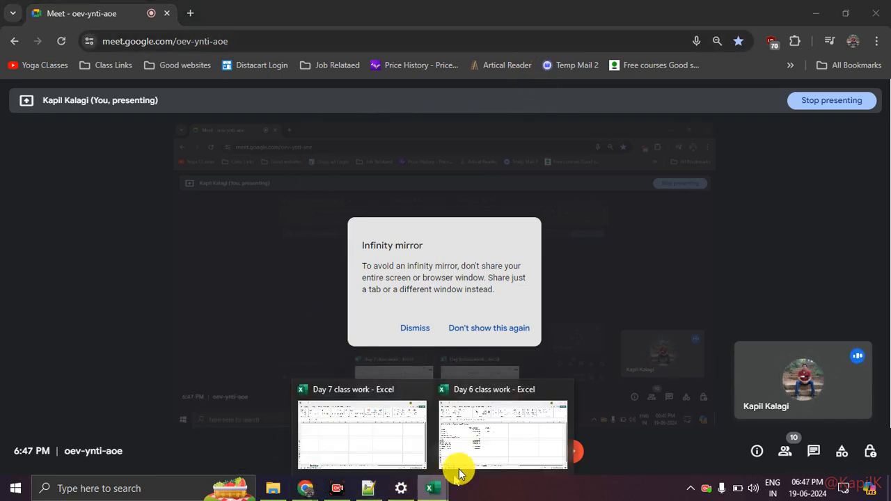
pyautogui.click(468, 448)
pyautogui.click(755, 62)
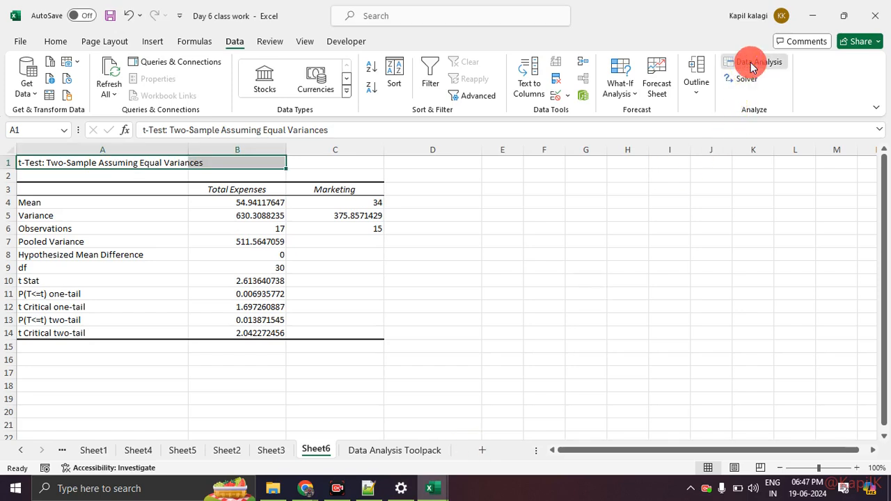
pyautogui.scroll(2, 479, 238)
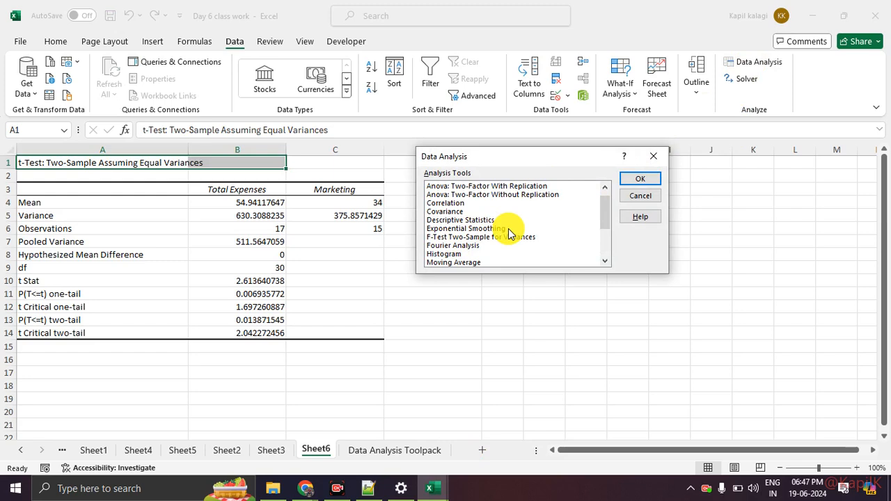
pyautogui.scroll(1, 510, 234)
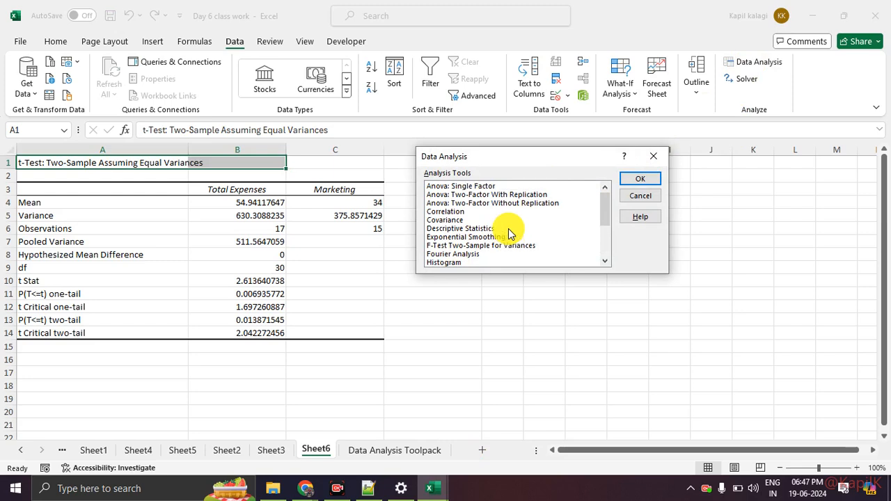
pyautogui.click(453, 221)
pyautogui.click(470, 213)
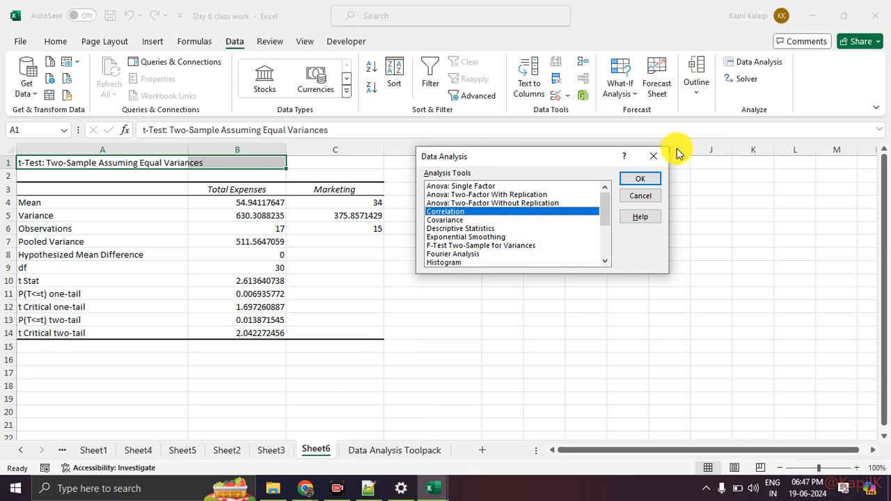
pyautogui.press('Escape')
# - Open the Data Analysis Toolpack sheet and widen the Profit and Sales columns
pyautogui.click(418, 451)
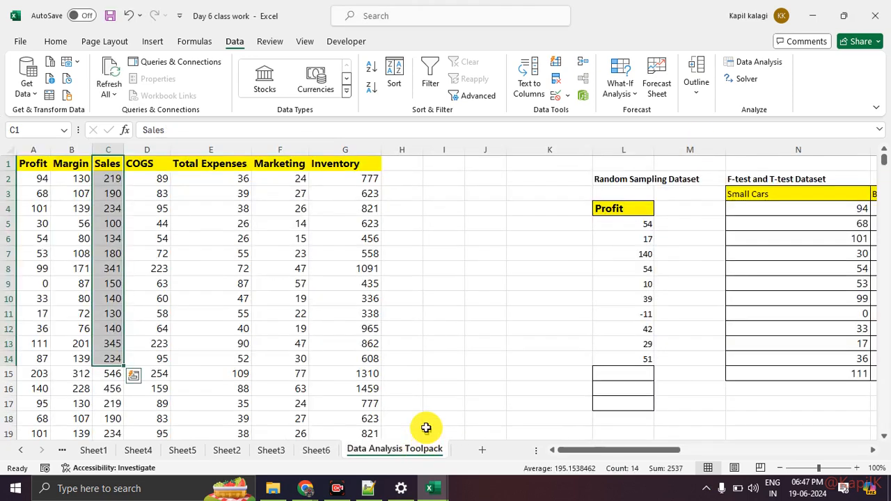
pyautogui.click(213, 209)
pyautogui.moveTo(54, 149); pyautogui.dragTo(66, 149)
pyautogui.moveTo(138, 150); pyautogui.dragTo(159, 149)
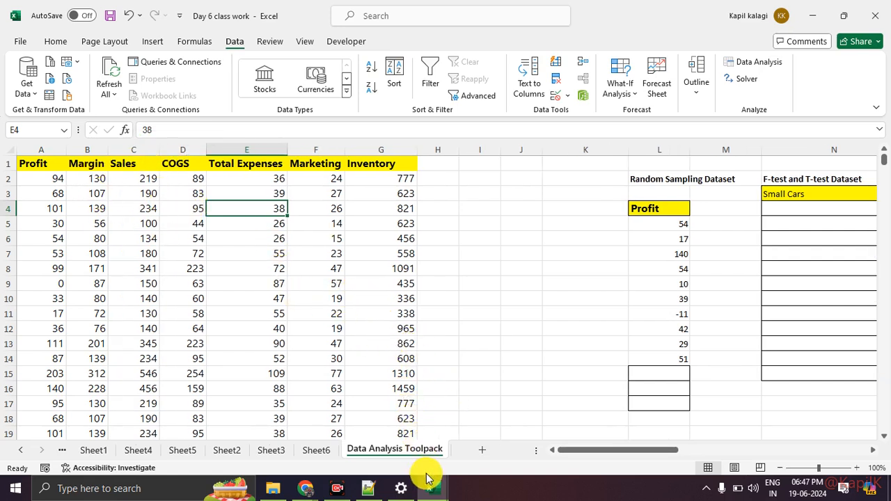
# - Run a Correlation analysis on A1:B13 grouped by columns, with labels in the first row and output on a new worksheet
pyautogui.click(752, 64)
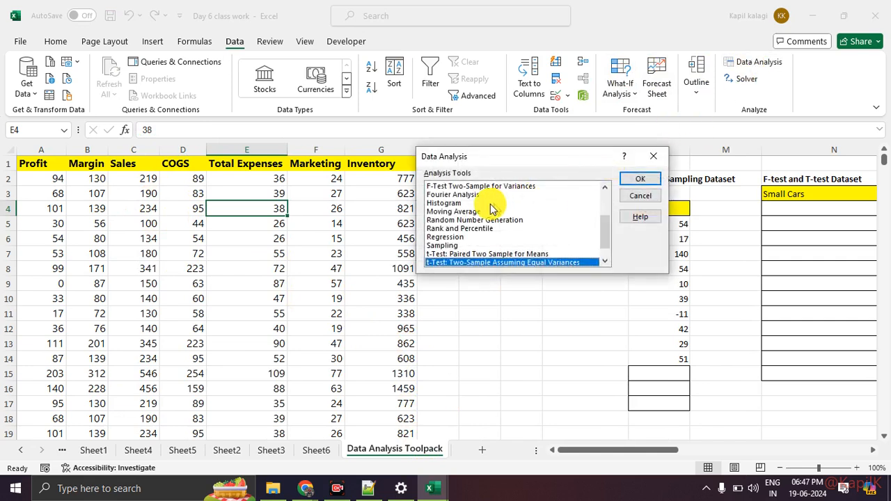
pyautogui.scroll(3, 468, 236)
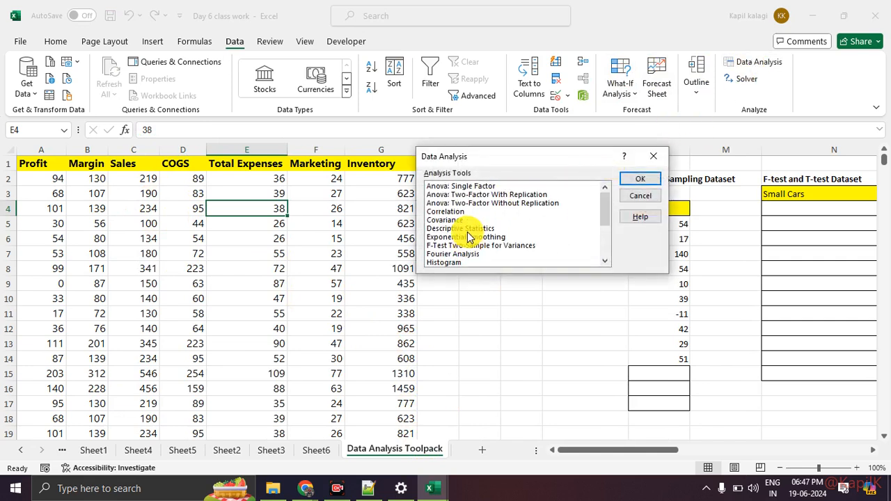
pyautogui.click(446, 221)
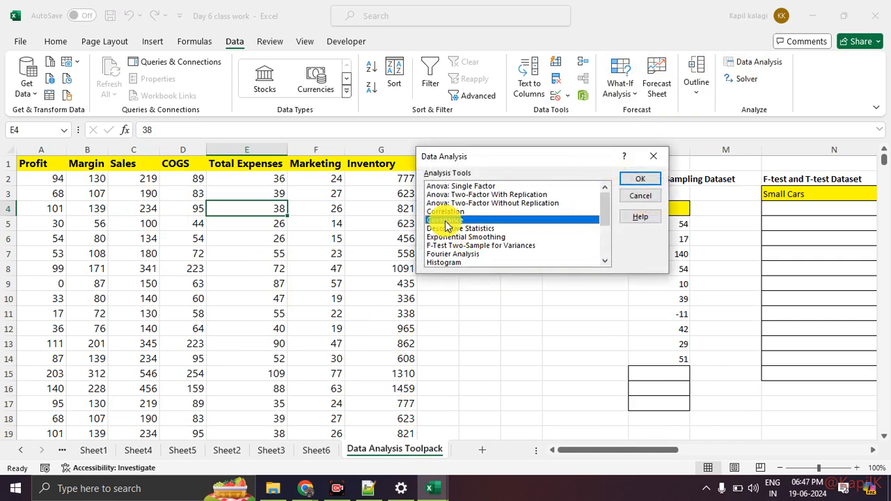
pyautogui.click(457, 212)
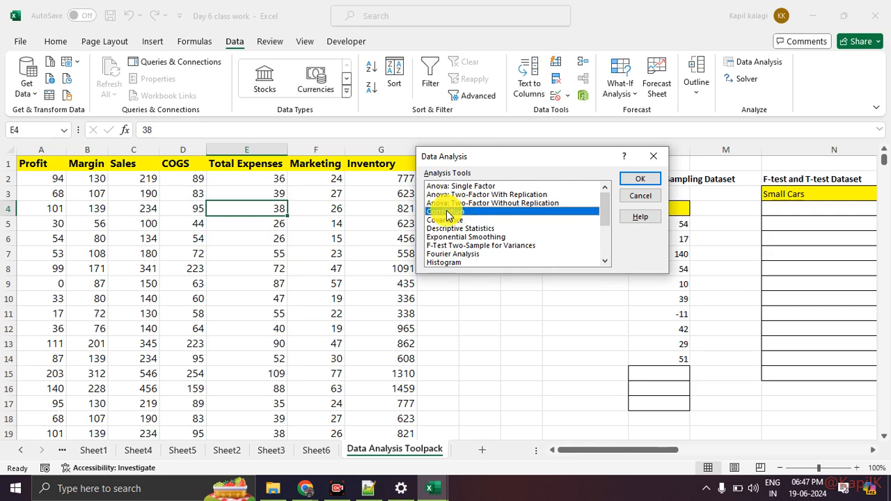
pyautogui.click(633, 178)
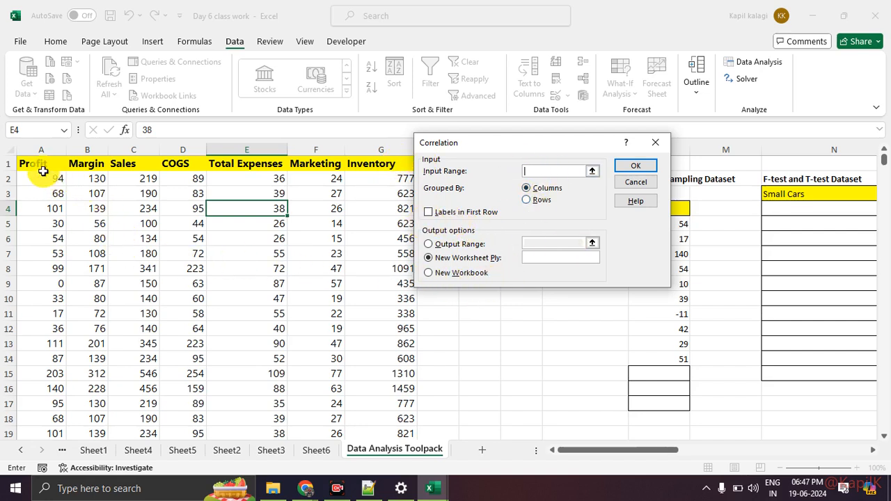
pyautogui.moveTo(38, 164); pyautogui.dragTo(97, 344)
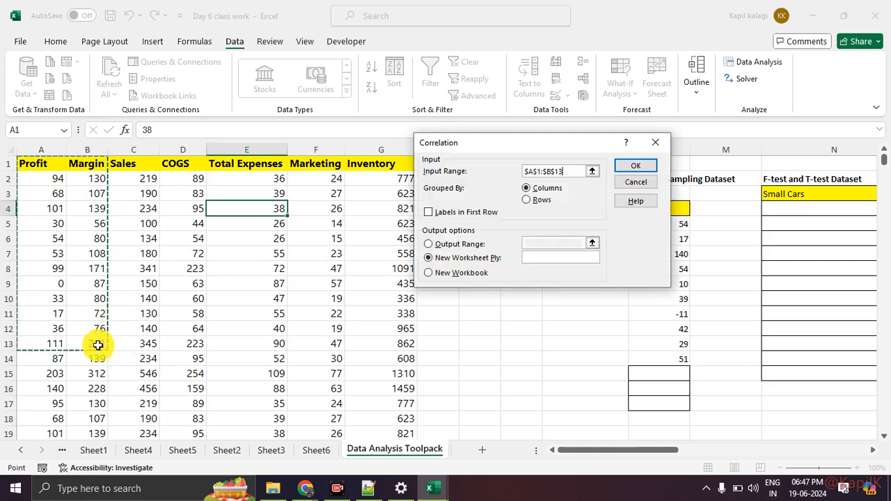
pyautogui.click(430, 213)
pyautogui.click(649, 166)
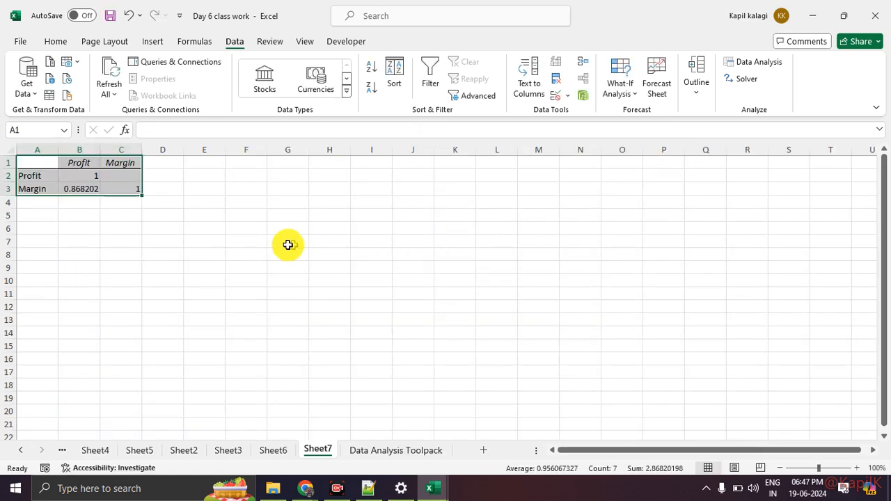
# - Examine the correlation matrix cells for Profit and Margin, including the coefficient between the two variables
pyautogui.click(191, 241)
pyautogui.click(77, 166)
pyautogui.click(88, 178)
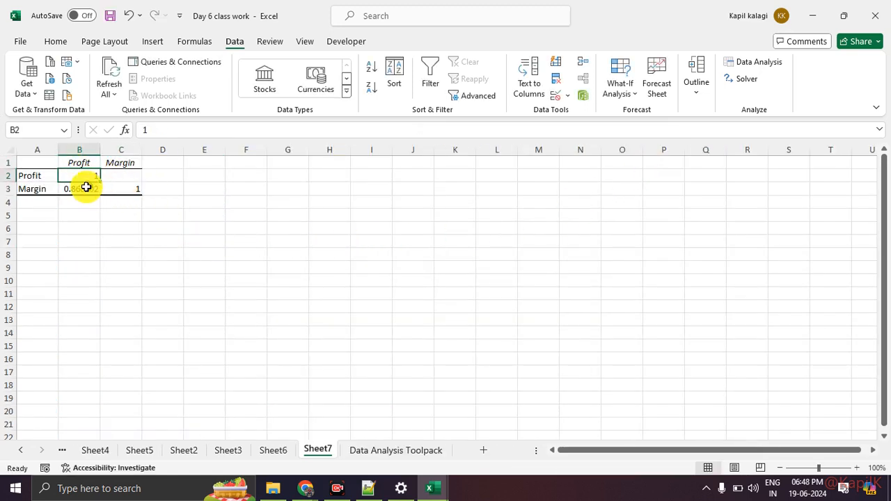
pyautogui.click(85, 187)
pyautogui.click(105, 227)
pyautogui.click(124, 190)
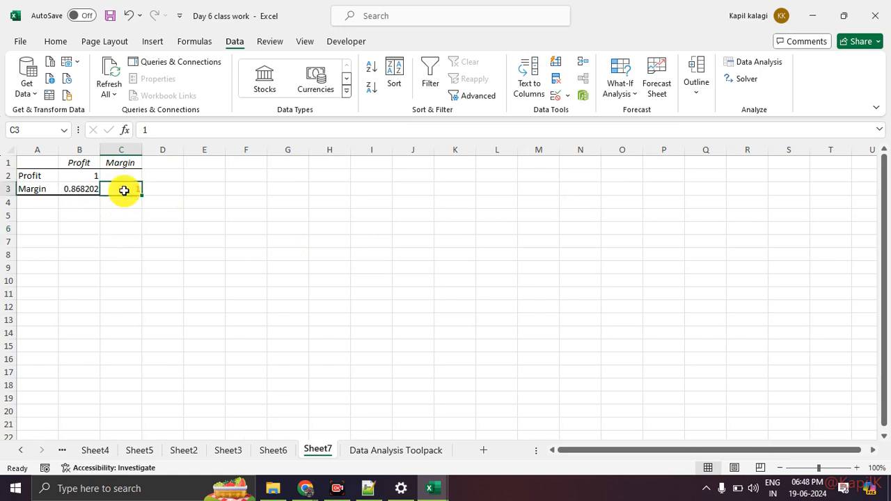
pyautogui.click(34, 189)
pyautogui.click(82, 167)
pyautogui.click(79, 189)
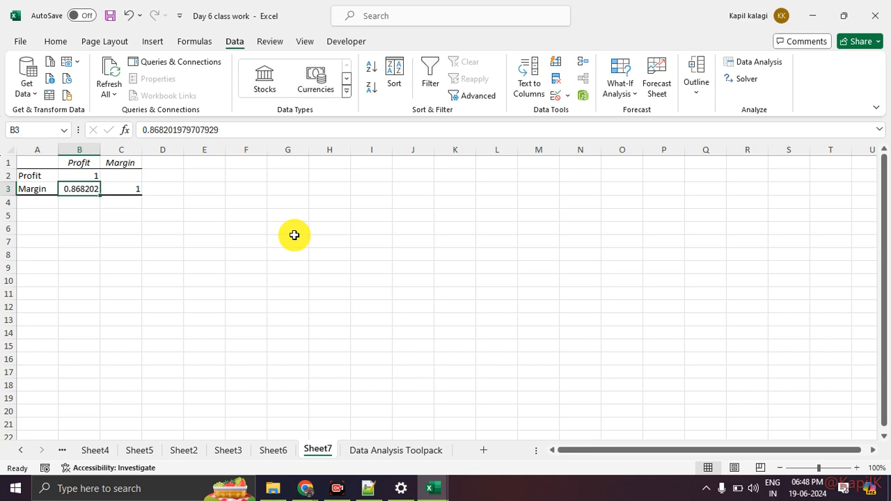
# - Draw a correlation scale of -1, 0 and +1 in red on the screen below the matrix, underlining -1
pyautogui.moveTo(163, 254)
pyautogui.mouseDown()
pyautogui.moveTo(207, 254)
pyautogui.moveTo(225, 273)
pyautogui.mouseUp()
pyautogui.moveTo(411, 260); pyautogui.dragTo(406, 262)
pyautogui.moveTo(571, 270); pyautogui.dragTo(598, 271)
pyautogui.moveTo(583, 264); pyautogui.dragTo(584, 276)
pyautogui.moveTo(643, 259); pyautogui.dragTo(643, 293)
pyautogui.moveTo(191, 300); pyautogui.dragTo(263, 300)
# - Label the scale values on the screen as "inverse relation", "No relation" and "direct relation"
pyautogui.moveTo(176, 335); pyautogui.dragTo(177, 356)
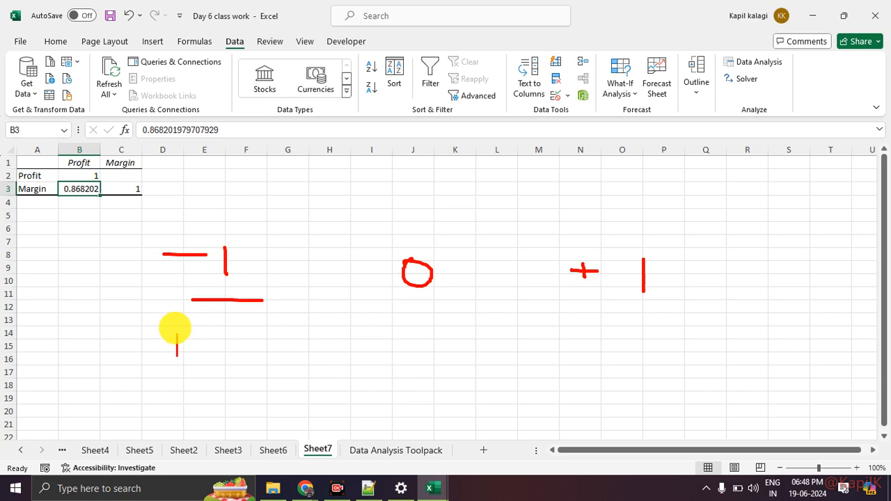
pyautogui.write('verse r')
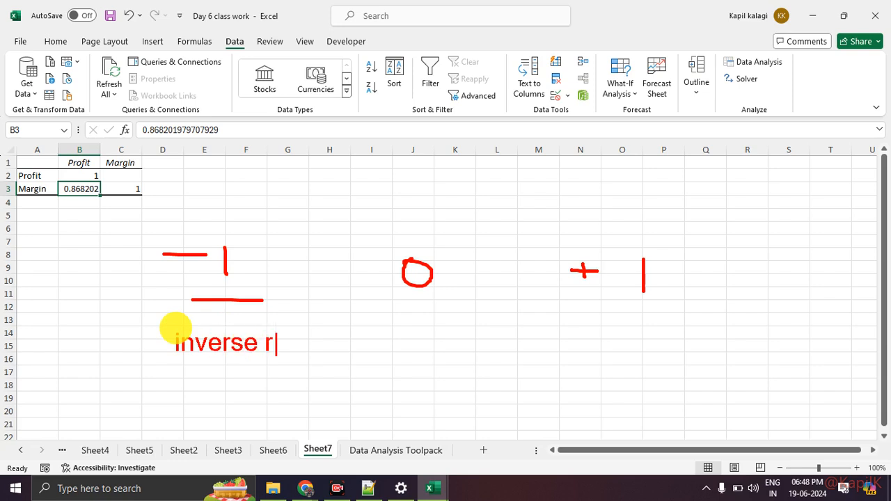
pyautogui.write('elation ')
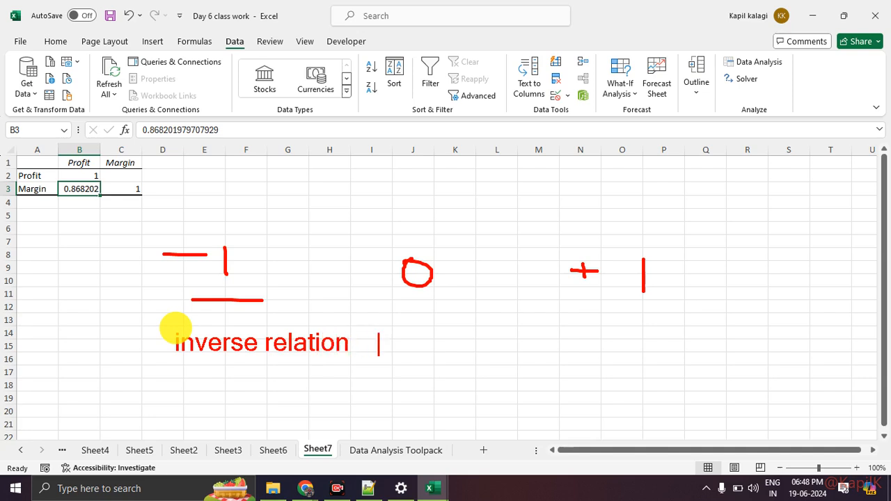
pyautogui.write('No relatio')
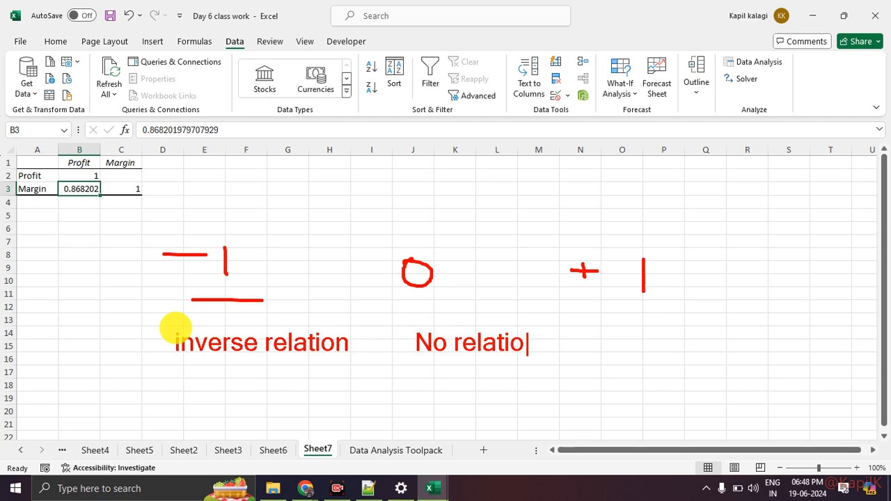
pyautogui.write('n stor')
pyautogui.press('BackSpace')
pyautogui.press('BackSpace')
pyautogui.press('BackSpace')
pyautogui.press('BackSpace')
pyautogui.write('direc')
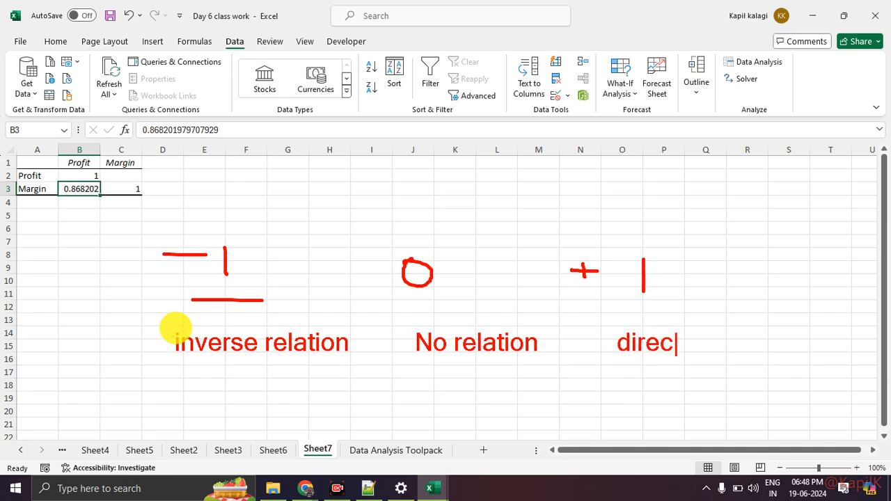
pyautogui.write('t relation')
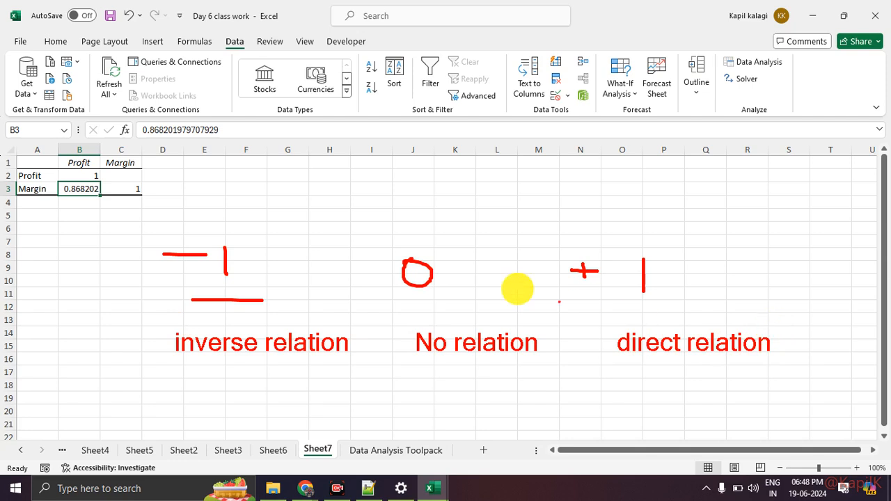
# - Draw arrows from the Profit–Margin coefficient to 0 and to +1, and clear all the screen annotations
pyautogui.moveTo(101, 197)
pyautogui.mouseDown()
pyautogui.moveTo(164, 181)
pyautogui.moveTo(358, 199)
pyautogui.moveTo(394, 234)
pyautogui.moveTo(382, 238)
pyautogui.mouseUp()
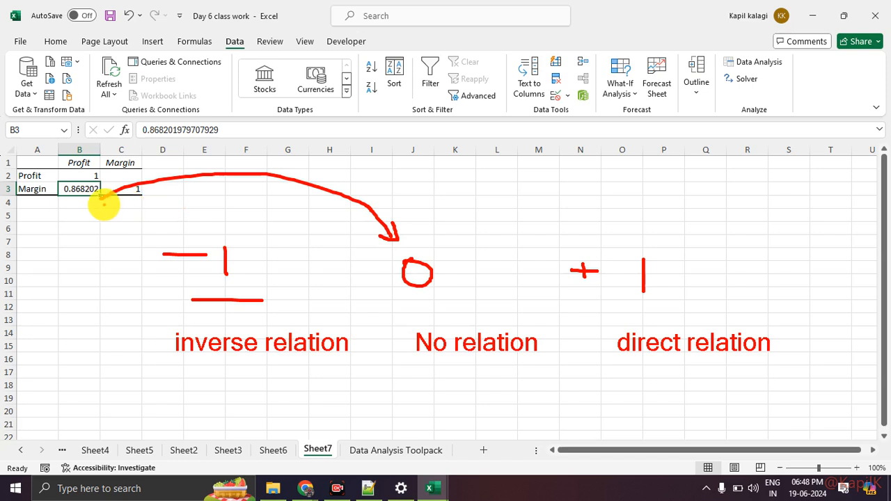
pyautogui.moveTo(103, 204)
pyautogui.mouseDown()
pyautogui.moveTo(408, 135)
pyautogui.moveTo(611, 241)
pyautogui.moveTo(611, 230)
pyautogui.moveTo(588, 235)
pyautogui.mouseUp()
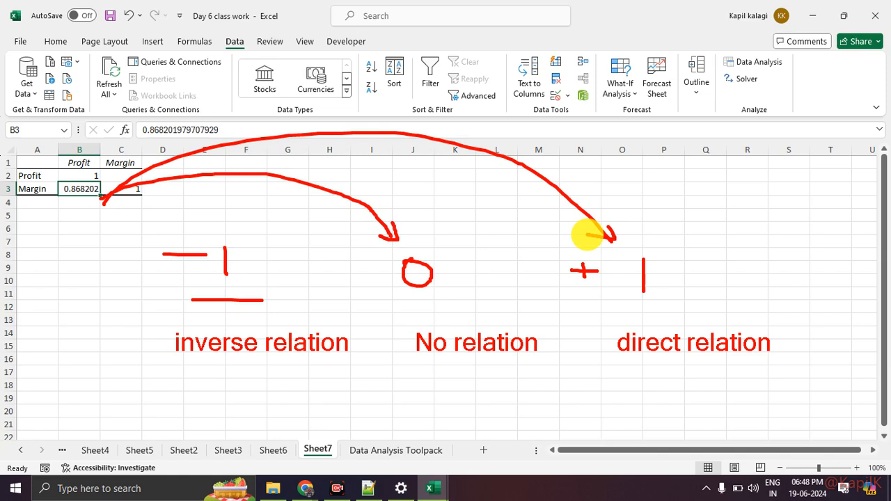
pyautogui.press('Escape')
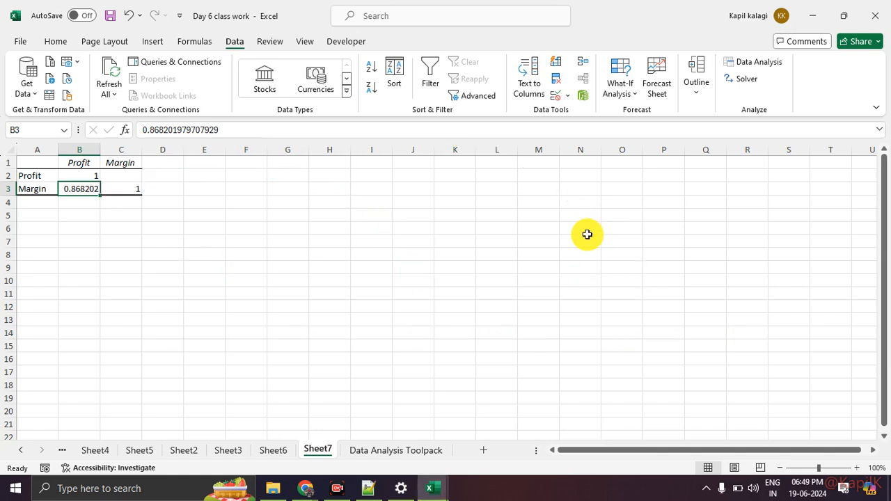
# - Switch to the Google Meet call in Chrome and admit the waiting participant
pyautogui.click(338, 490)
pyautogui.click(339, 491)
pyautogui.moveTo(307, 488)
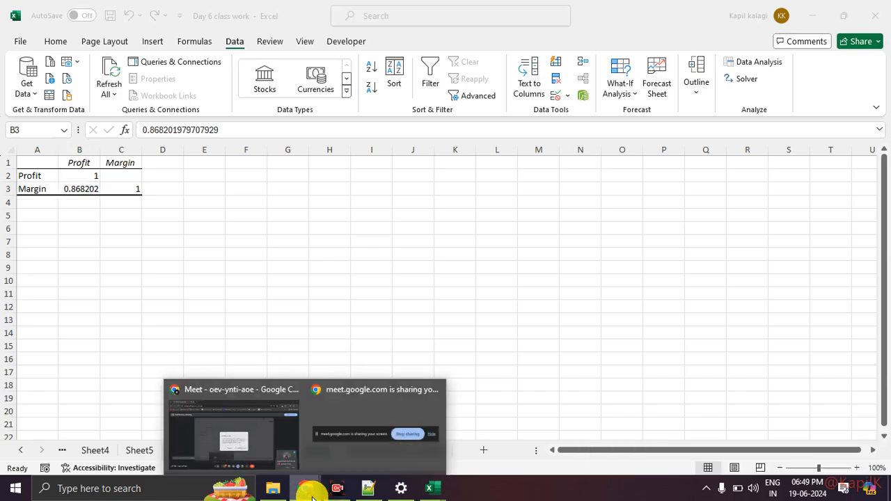
pyautogui.click(281, 446)
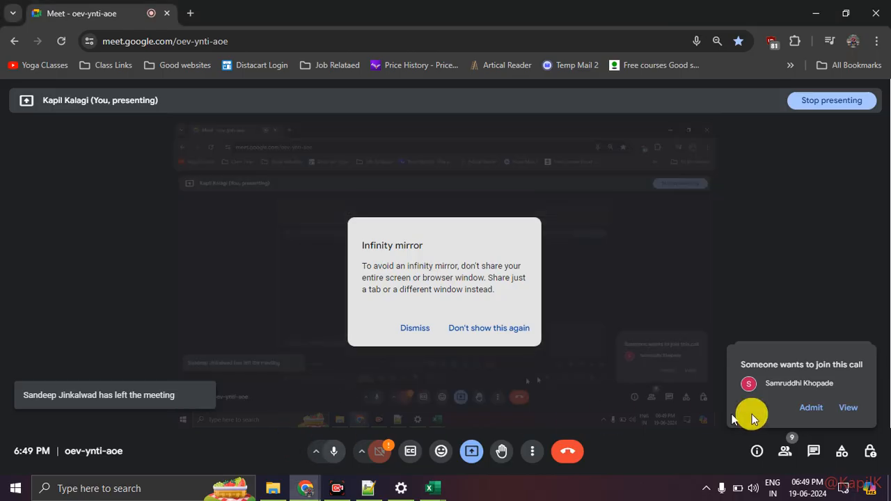
pyautogui.click(811, 411)
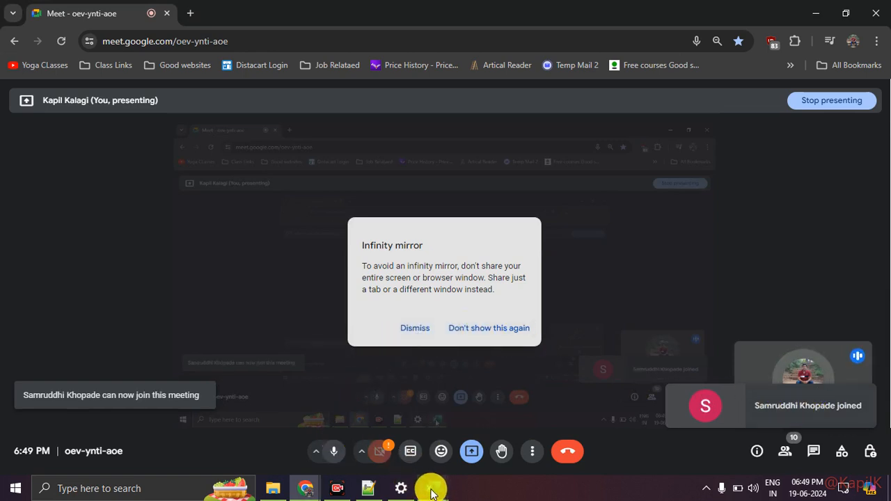
# - Return to the Day 6 class work workbook in Excel and open the Data Analysis Toolpack sheet
pyautogui.moveTo(429, 486)
pyautogui.click(497, 422)
pyautogui.moveTo(431, 486)
pyautogui.click(378, 434)
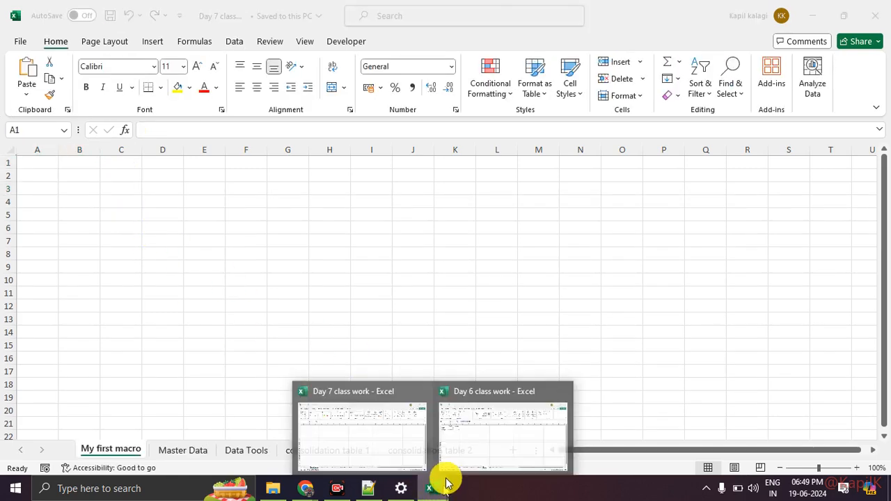
pyautogui.click(461, 445)
pyautogui.click(400, 451)
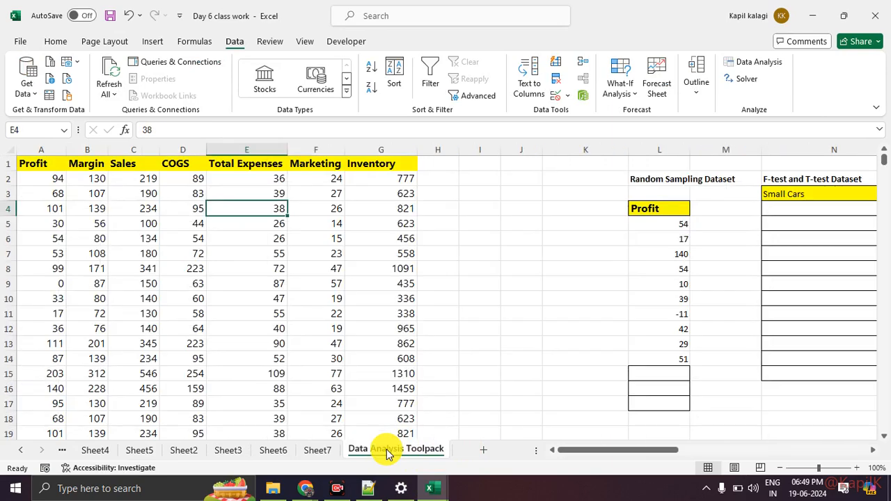
# - Run the Covariance analysis on $A$1:$B$16 with labels in the first row, sending the output to a new worksheet
pyautogui.click(756, 62)
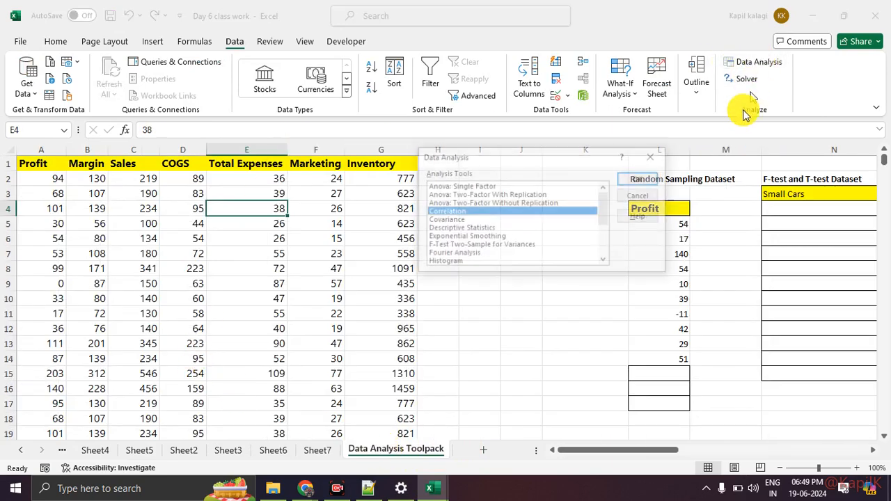
pyautogui.click(485, 220)
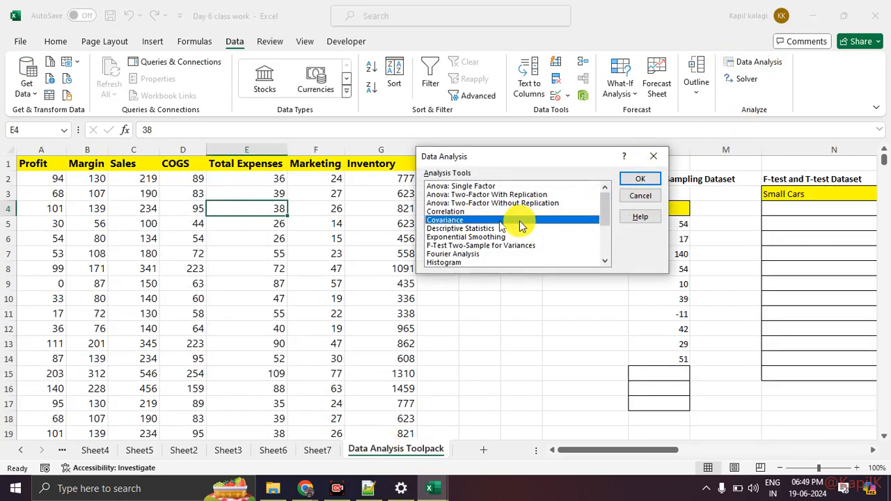
pyautogui.click(635, 180)
pyautogui.moveTo(44, 168); pyautogui.dragTo(101, 387)
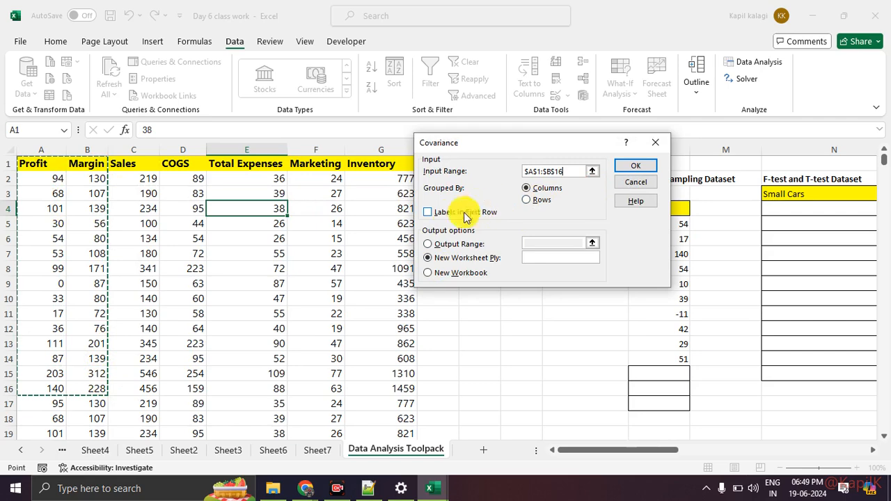
pyautogui.click(428, 212)
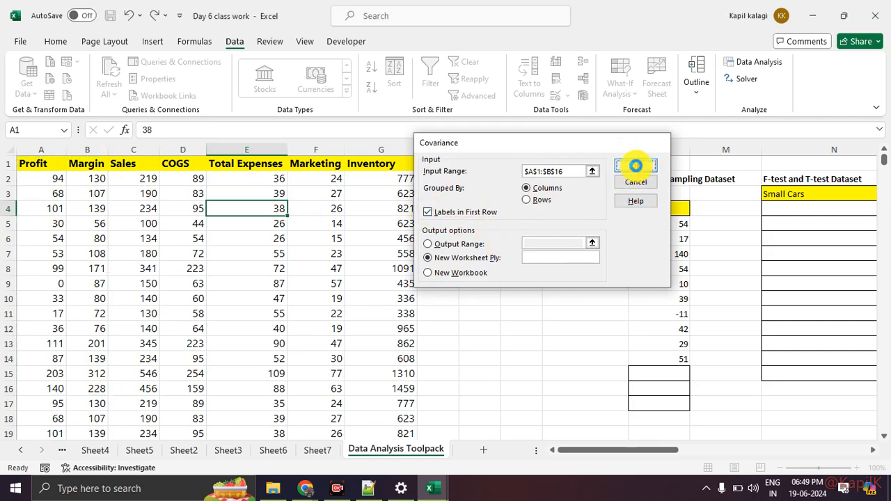
pyautogui.click(635, 165)
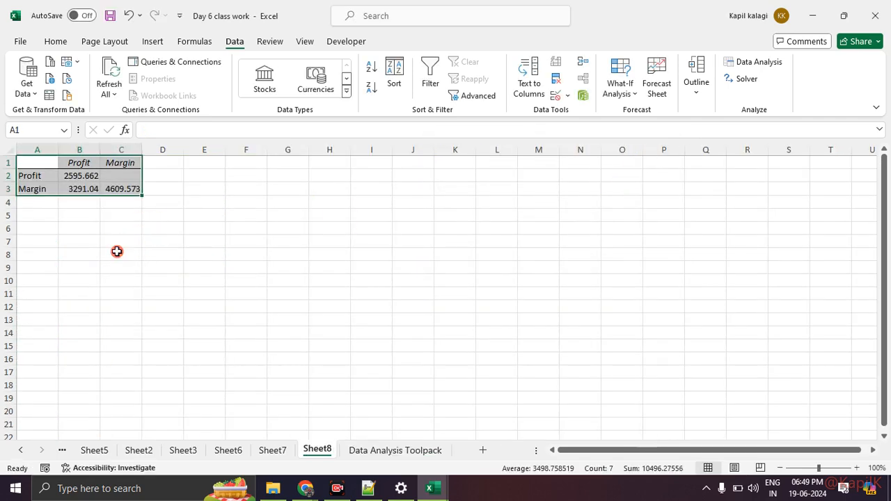
# - Inspect the covariance output cells for Profit and Margin, including B2, B3 and C3
pyautogui.click(119, 252)
pyautogui.click(92, 177)
pyautogui.click(90, 188)
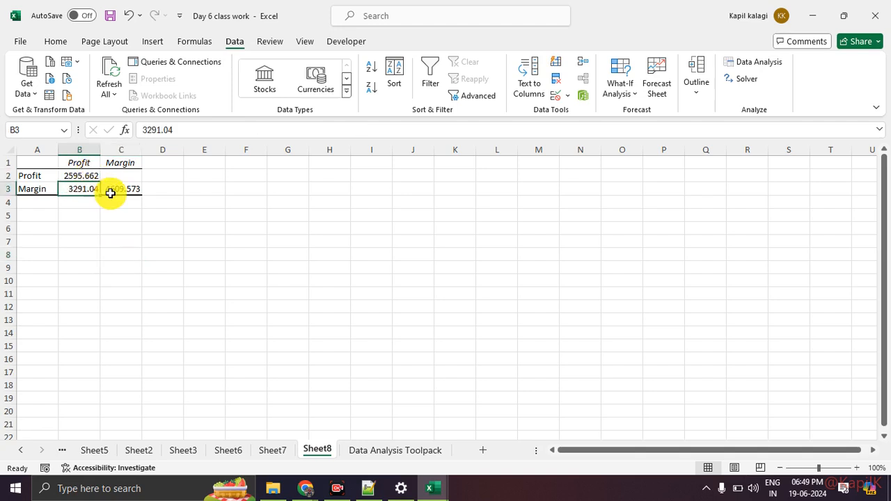
pyautogui.click(109, 192)
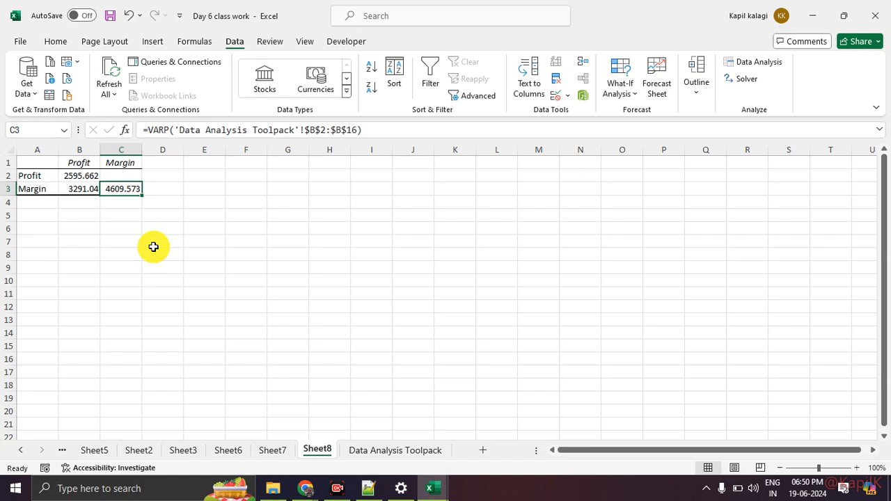
# - Switch to the Day 7 class work workbook and open the consolidation table 1 sheet
pyautogui.hotkey('alt', 'Tab')
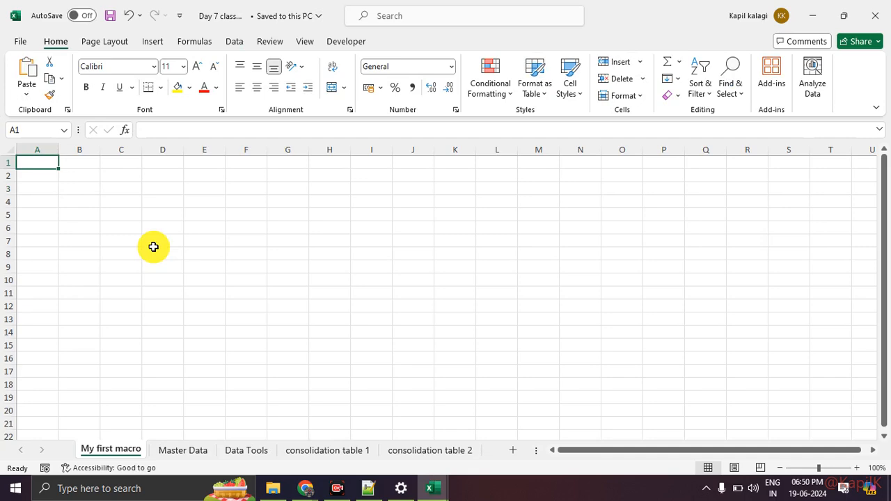
pyautogui.hotkey('alt', 'Tab')
pyautogui.hotkey('alt', 'Tab')
pyautogui.press('Tab')
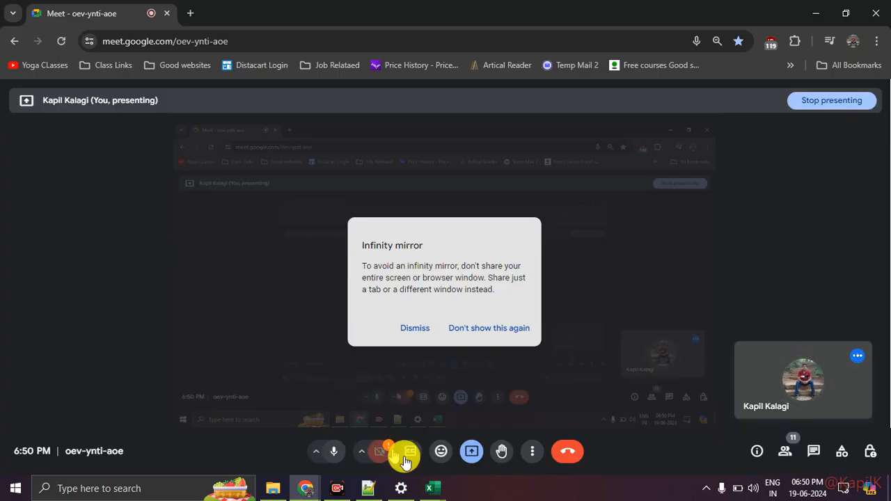
pyautogui.moveTo(429, 488)
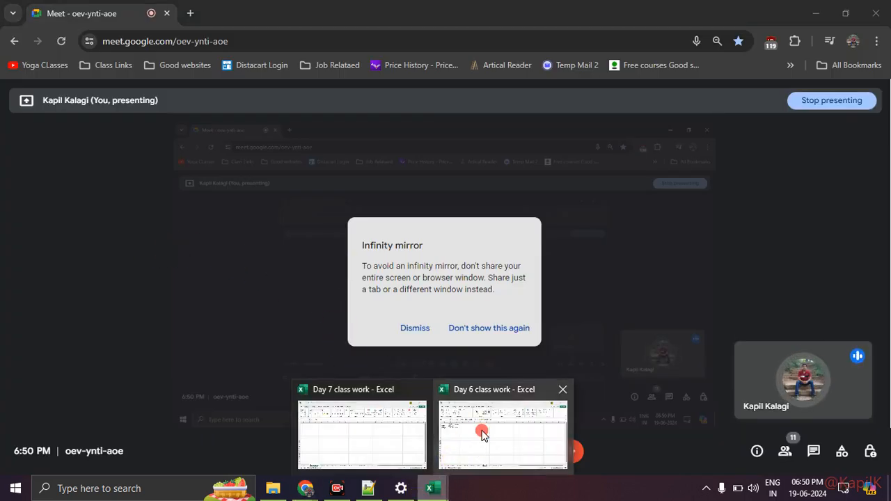
pyautogui.click(479, 427)
pyautogui.click(383, 437)
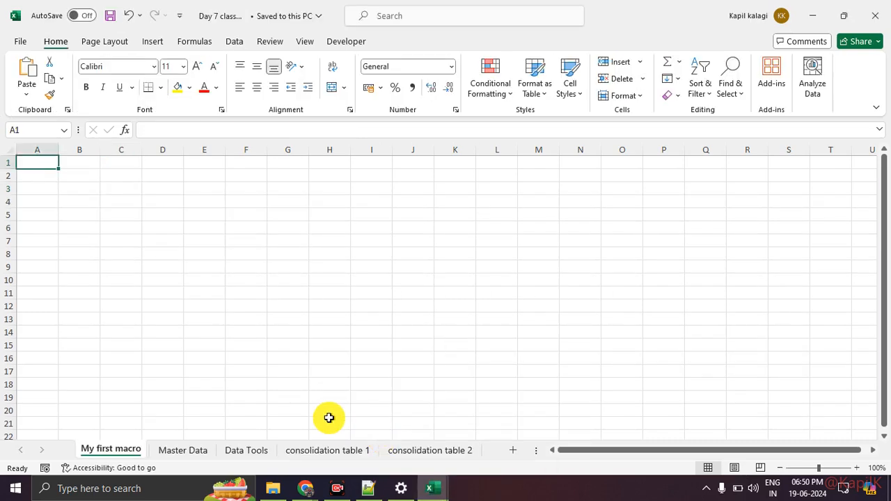
pyautogui.click(344, 454)
# - Return to the Data Analysis Toolpack sheet in Day 6 class work and look through the list of available analysis tools
pyautogui.moveTo(433, 488)
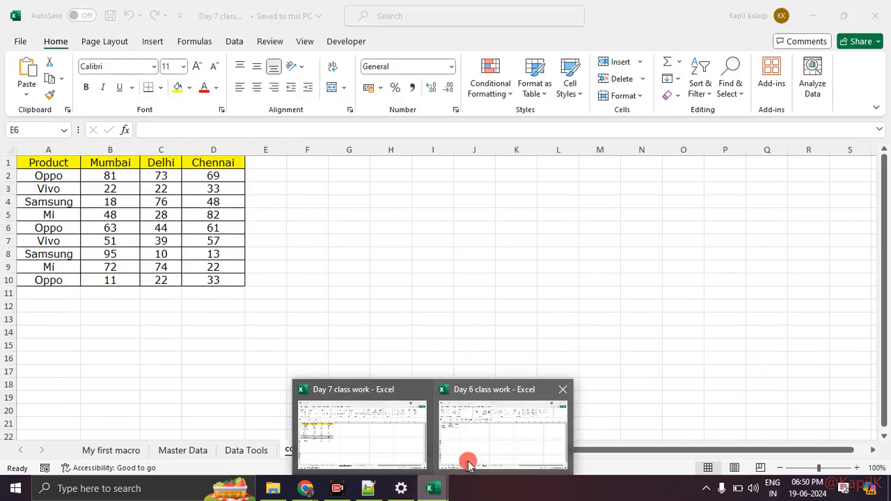
pyautogui.click(466, 452)
pyautogui.click(392, 454)
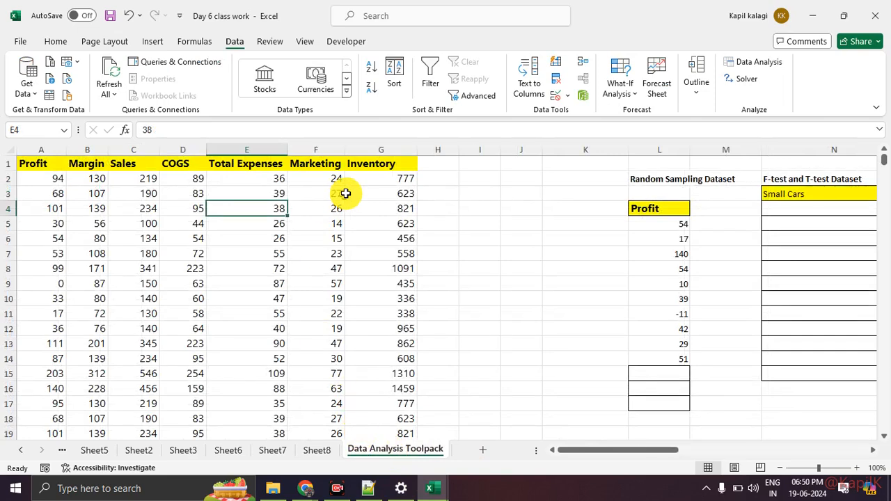
pyautogui.click(757, 66)
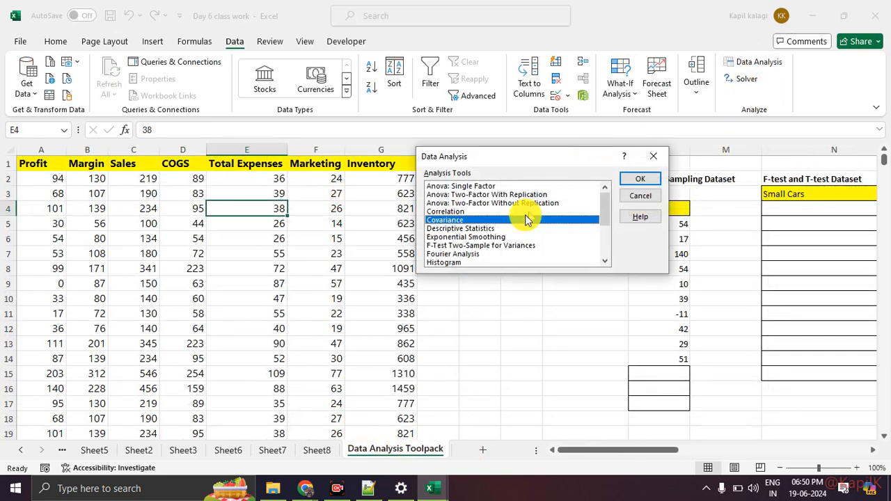
pyautogui.scroll(-3, 513, 256)
pyautogui.scroll(1, 514, 254)
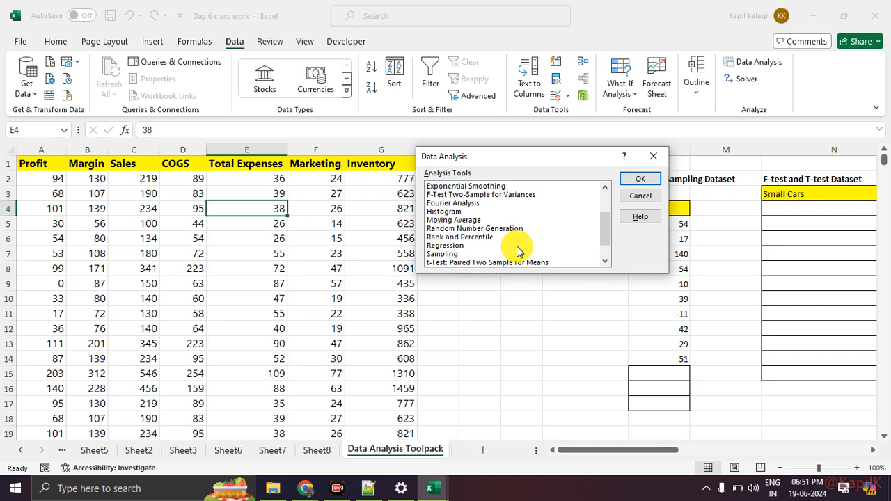
pyautogui.click(655, 157)
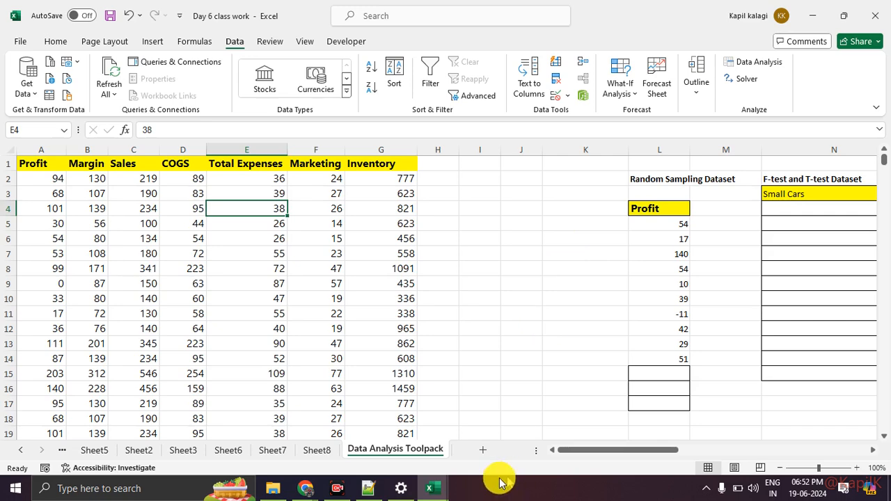
# - Switch to the Google Meet call in Chrome, read the in-call messages and close the chat
pyautogui.moveTo(315, 490)
pyautogui.click(265, 439)
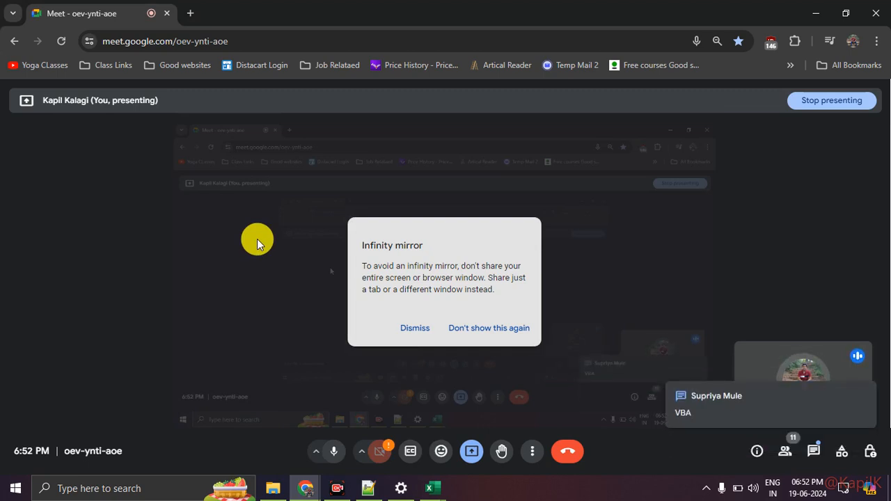
pyautogui.click(758, 407)
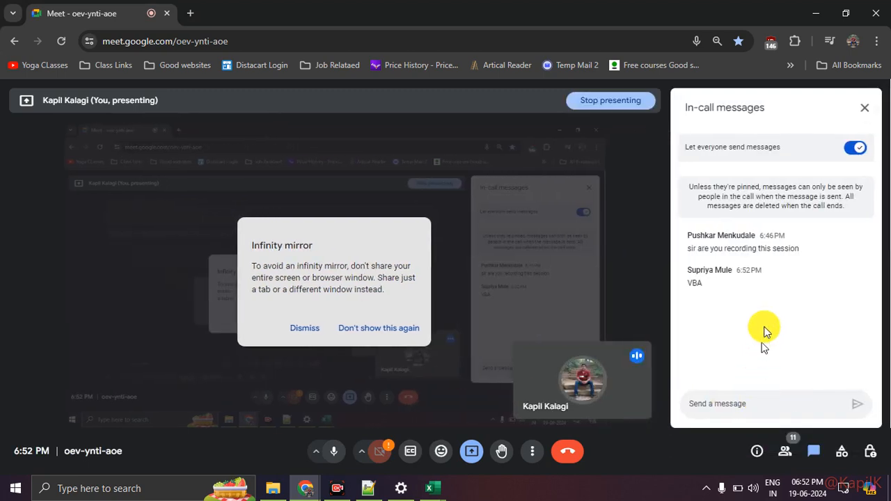
pyautogui.click(860, 111)
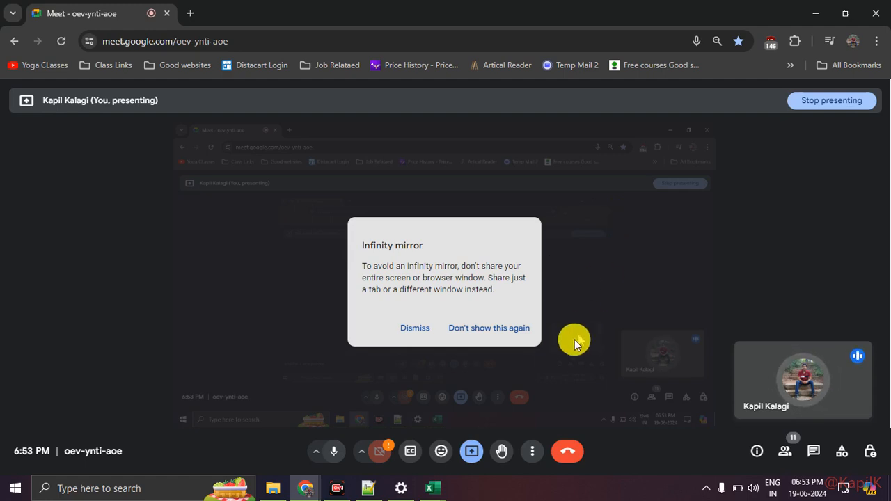
# - Return to the Day 6 class work workbook in Excel, close it and answer the save prompt
pyautogui.click(433, 490)
pyautogui.click(474, 429)
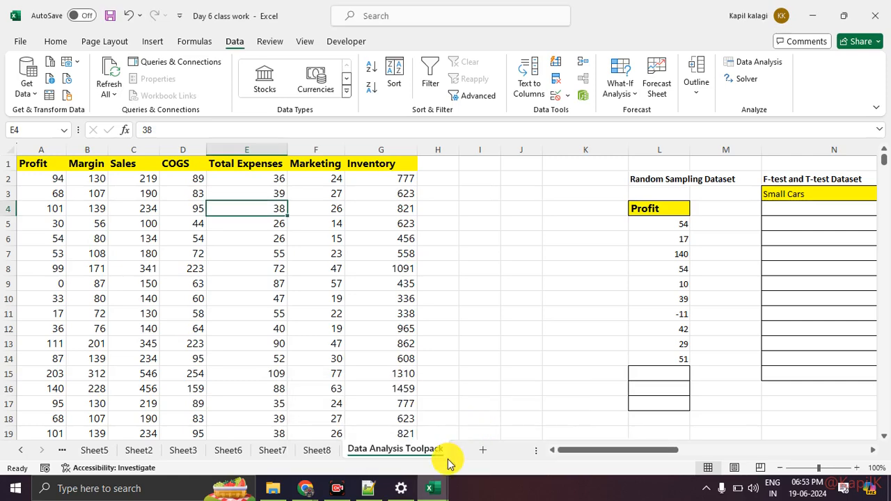
pyautogui.click(875, 14)
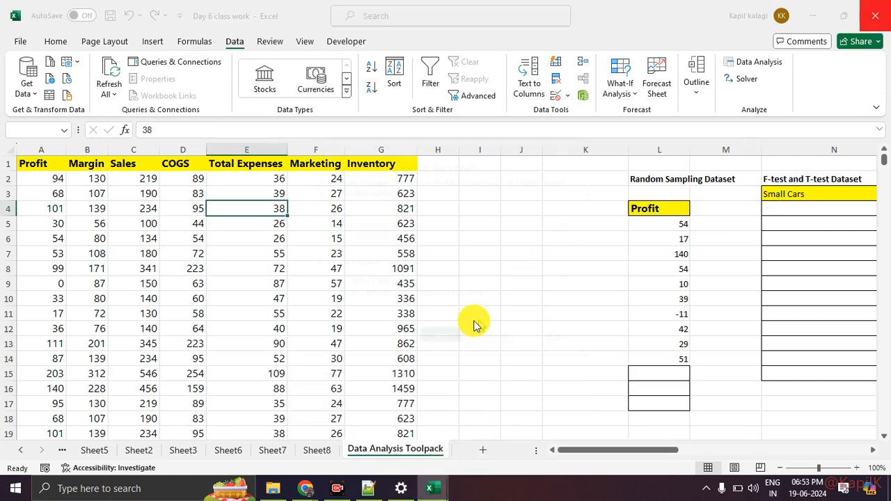
pyautogui.click(459, 336)
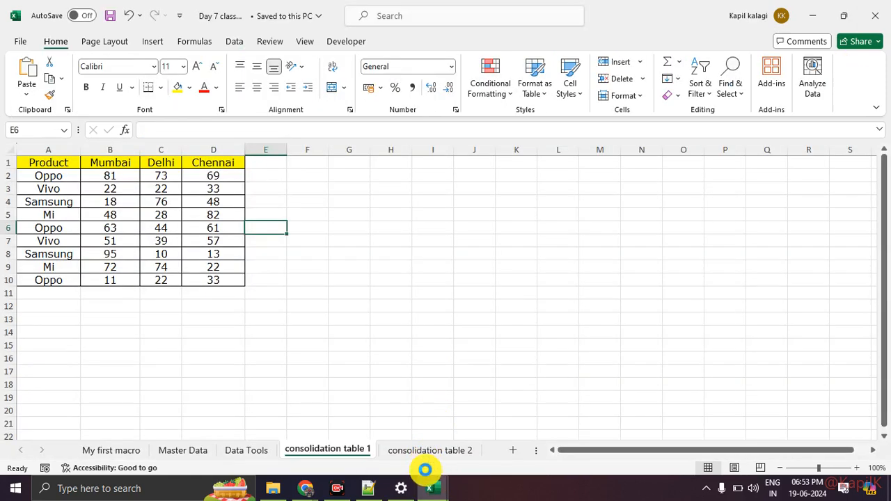
# - Bring up the Day 7 class work workbook and open the My first macro sheet
pyautogui.click(431, 491)
pyautogui.click(431, 490)
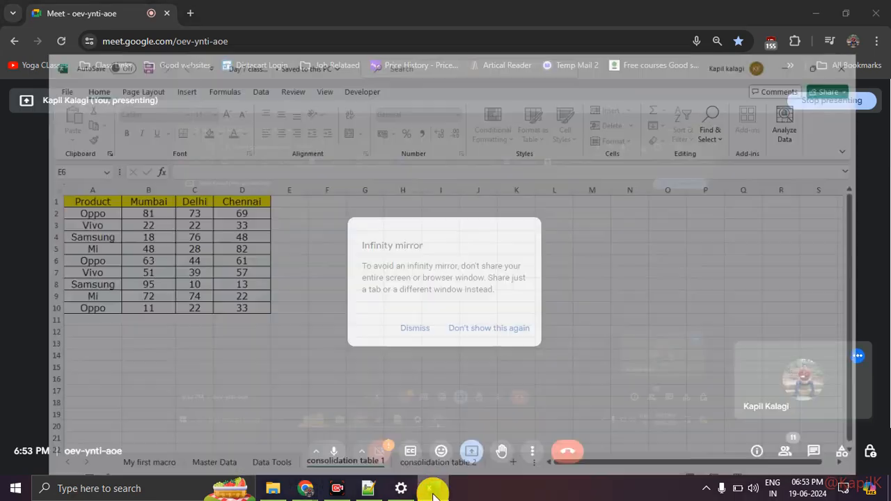
pyautogui.click(296, 346)
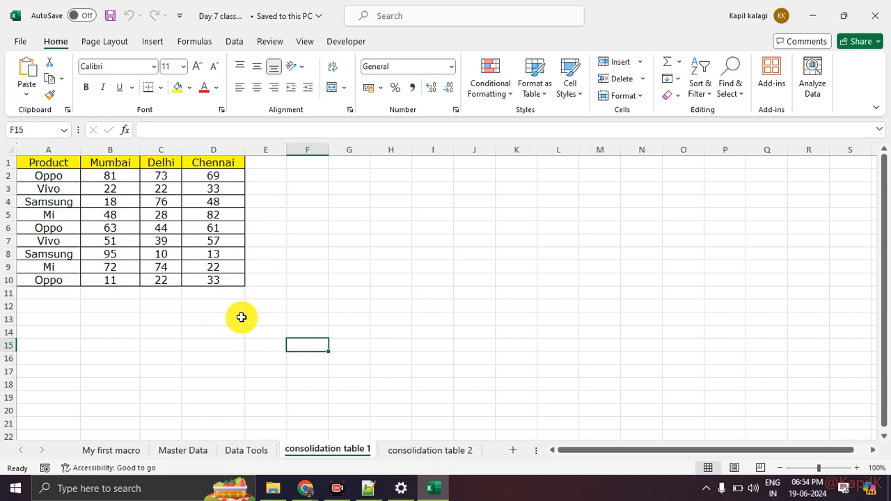
pyautogui.click(119, 450)
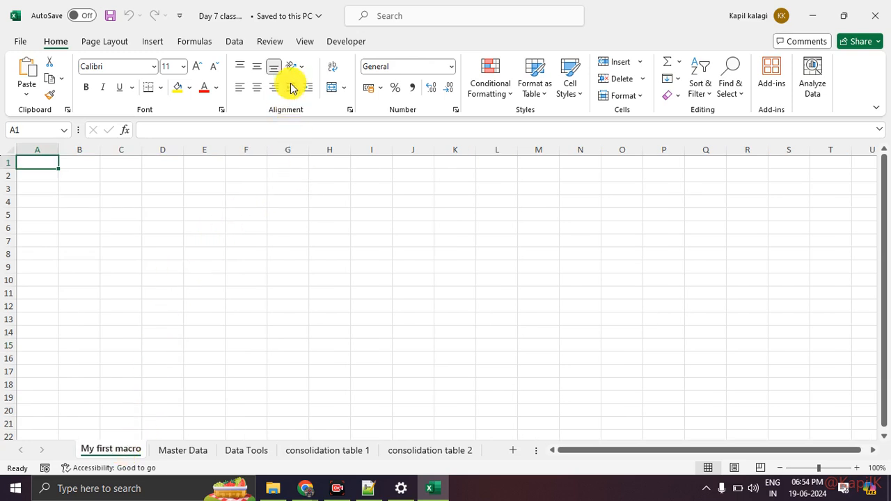
# - Open the Visual Basic editor and show the code windows of Sheet10 (Master Data) and Sheet2 (Data Tools)
pyautogui.click(348, 43)
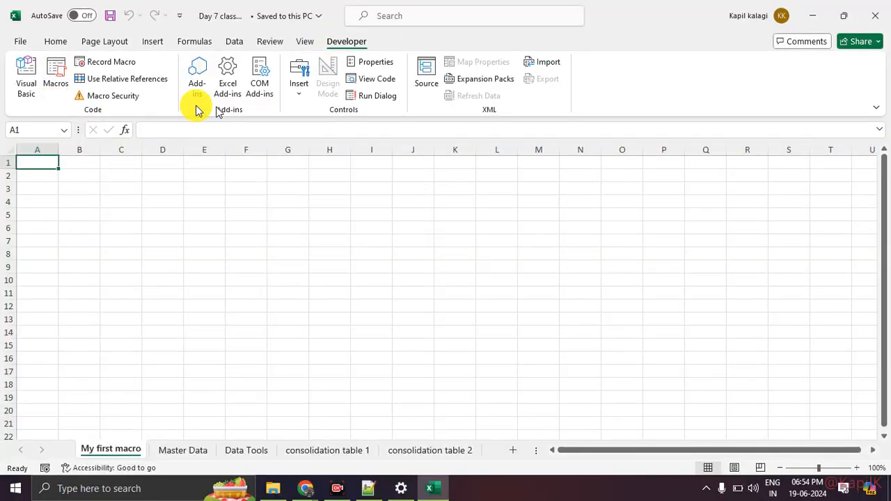
pyautogui.click(36, 85)
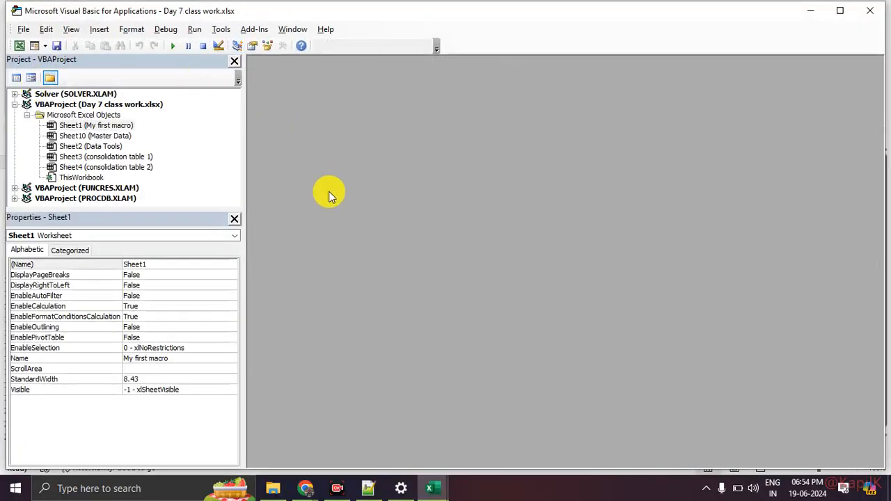
pyautogui.doubleClick(110, 137)
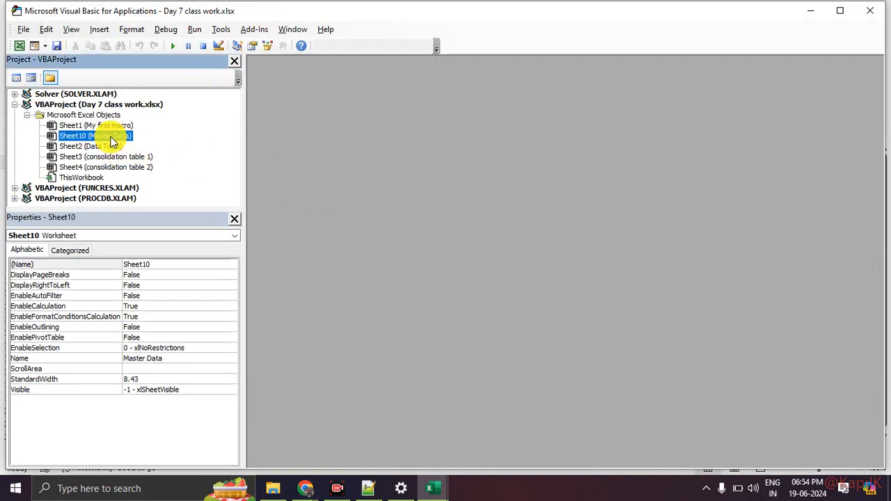
pyautogui.doubleClick(88, 148)
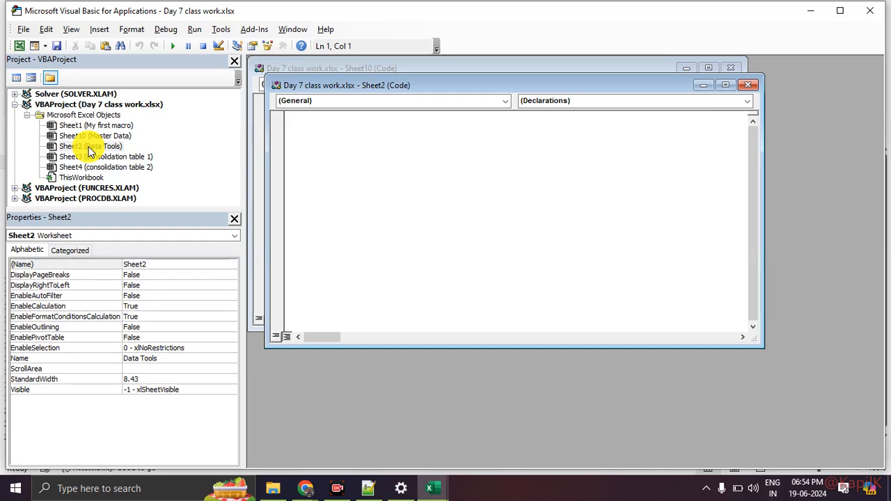
# - Switch to the Google Meet call in Chrome and turn off the microphone
pyautogui.hotkey('alt', 'Tab')
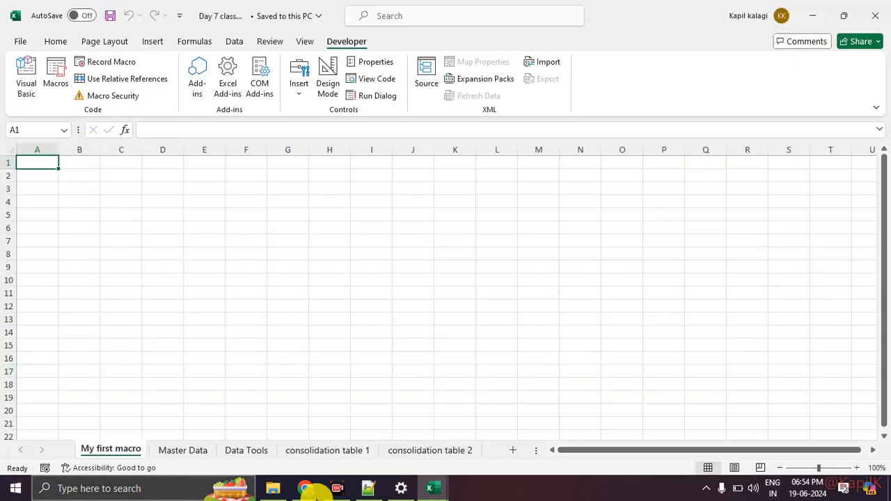
pyautogui.moveTo(304, 488)
pyautogui.click(258, 449)
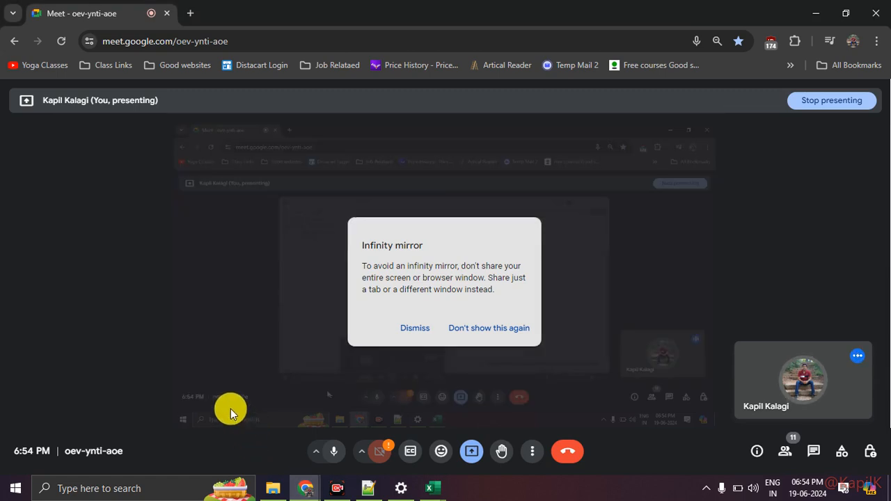
pyautogui.click(334, 452)
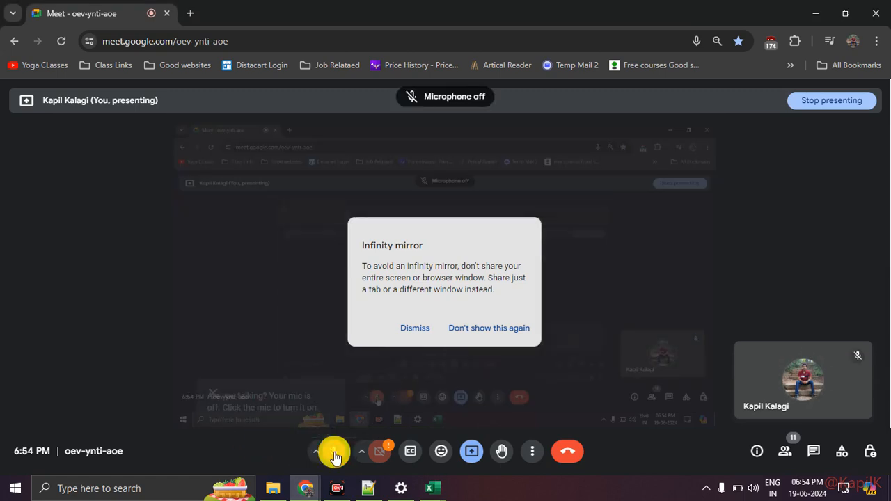
# - Open the list of people in the call and look through the participants
pyautogui.click(785, 451)
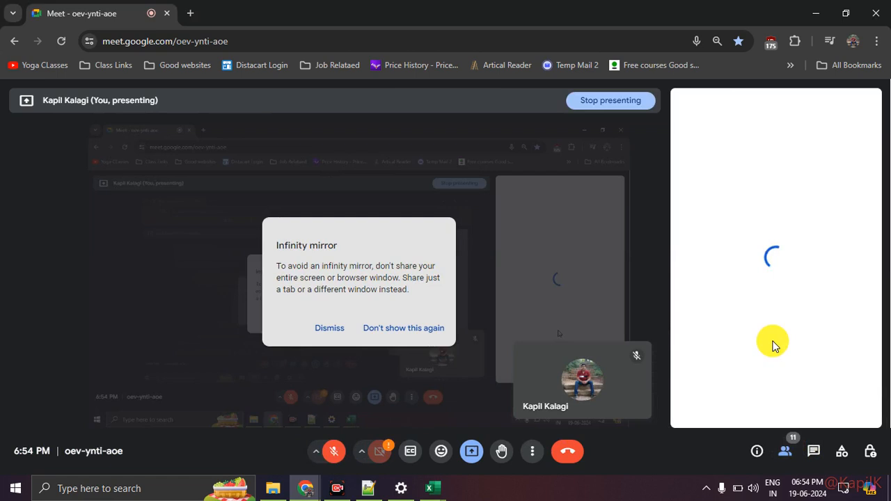
pyautogui.scroll(-3, 773, 344)
pyautogui.scroll(4, 773, 344)
pyautogui.scroll(-3, 772, 344)
pyautogui.scroll(4, 772, 344)
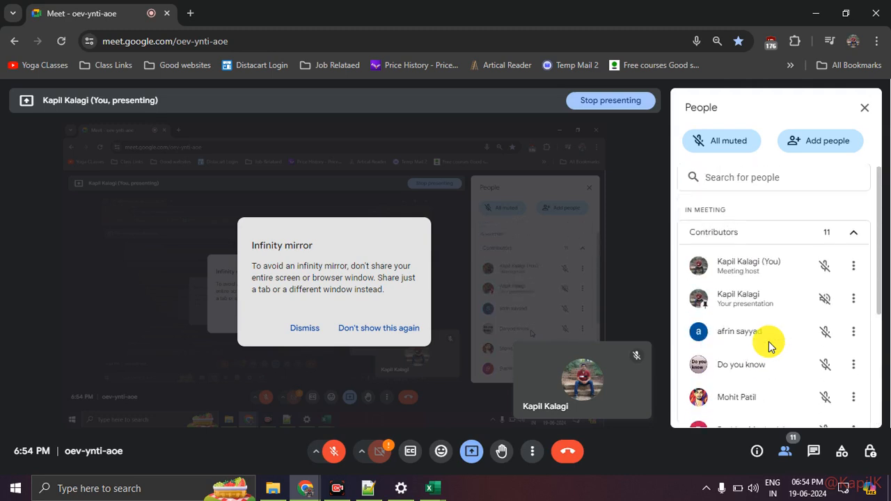
pyautogui.scroll(-3, 771, 344)
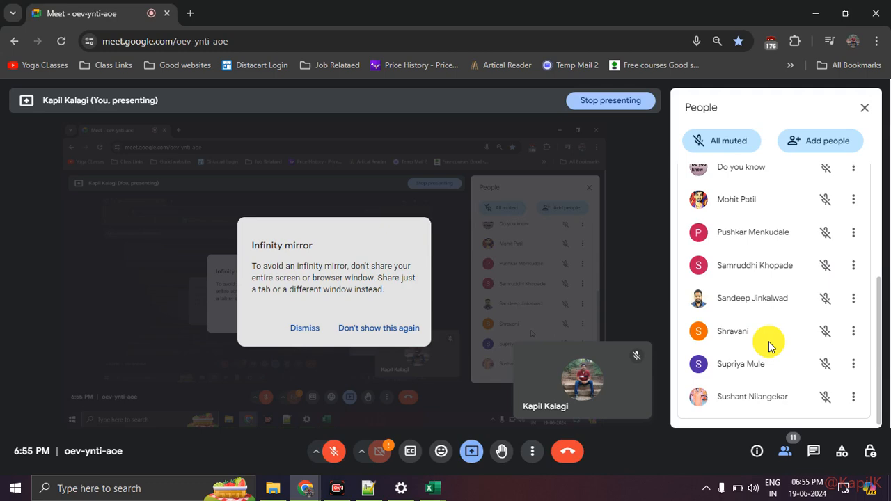
# - Turn the microphone on in the Meet call and switch back to the Visual Basic editor of the Day 7 class work workbook
pyautogui.click(332, 454)
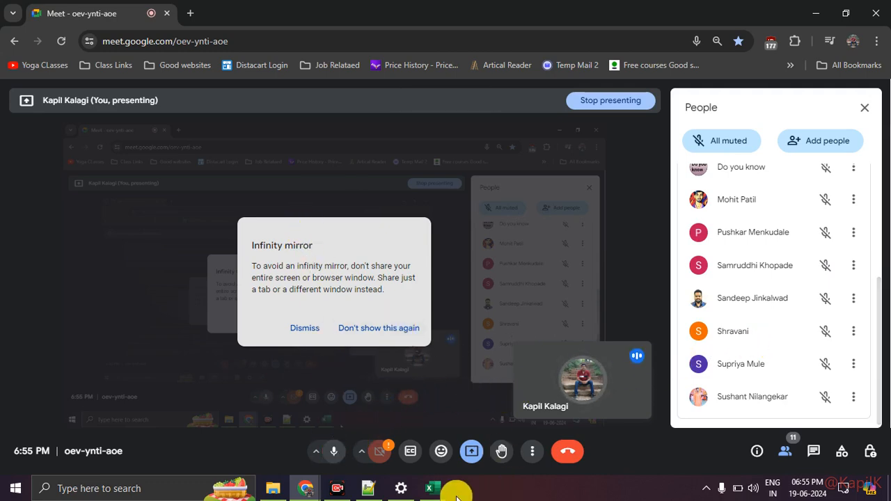
pyautogui.hotkey('alt', 'Tab')
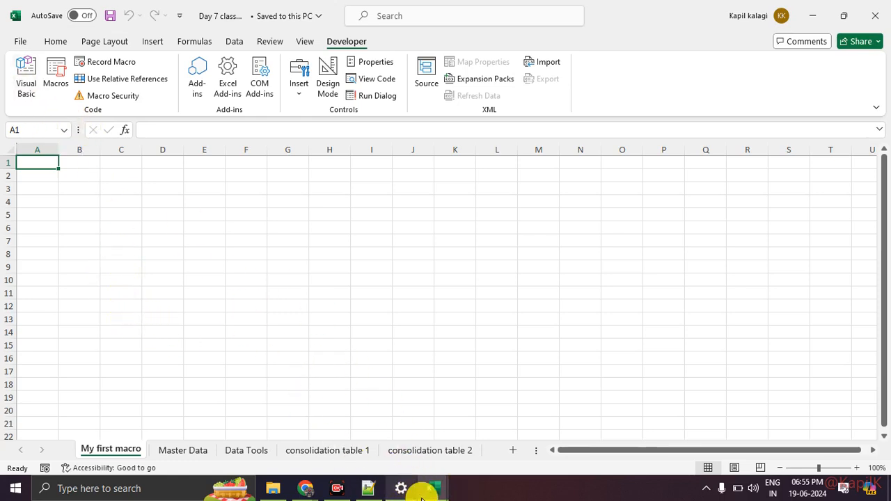
pyautogui.moveTo(428, 491)
pyautogui.click(505, 410)
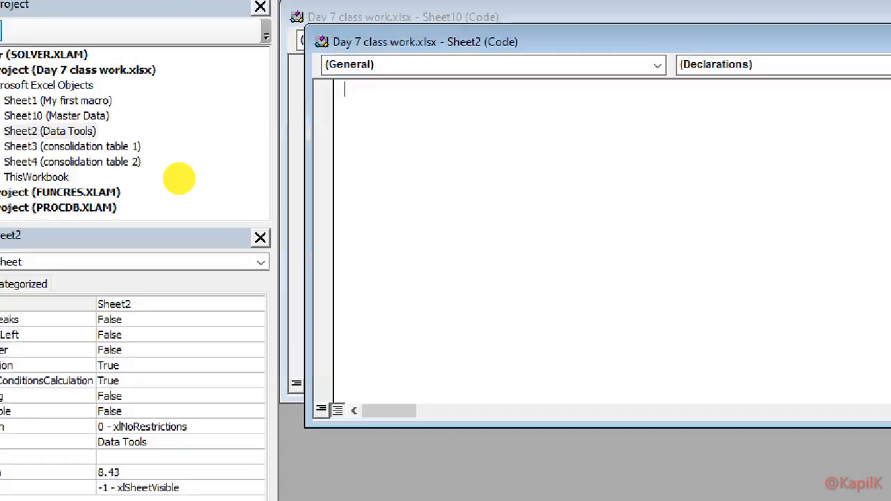
pyautogui.click(455, 119)
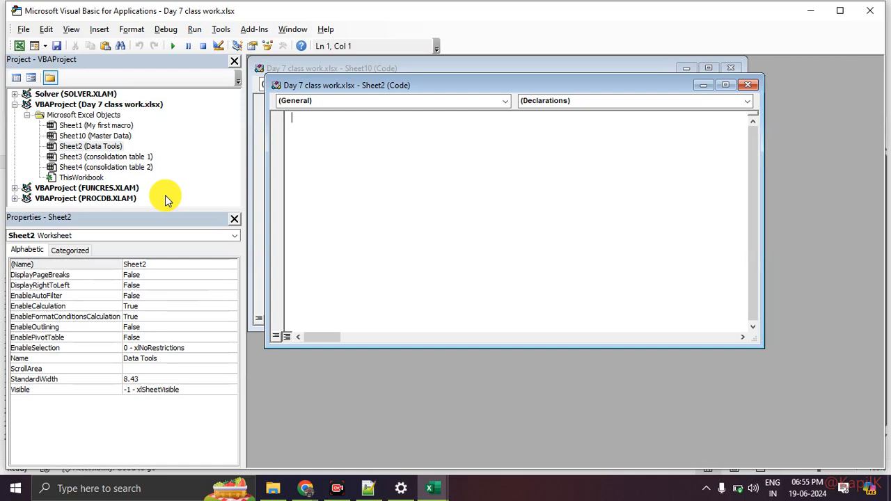
# - Select ThisWorkbook in the Day 7 class work project and examine its list of properties and their values
pyautogui.click(89, 179)
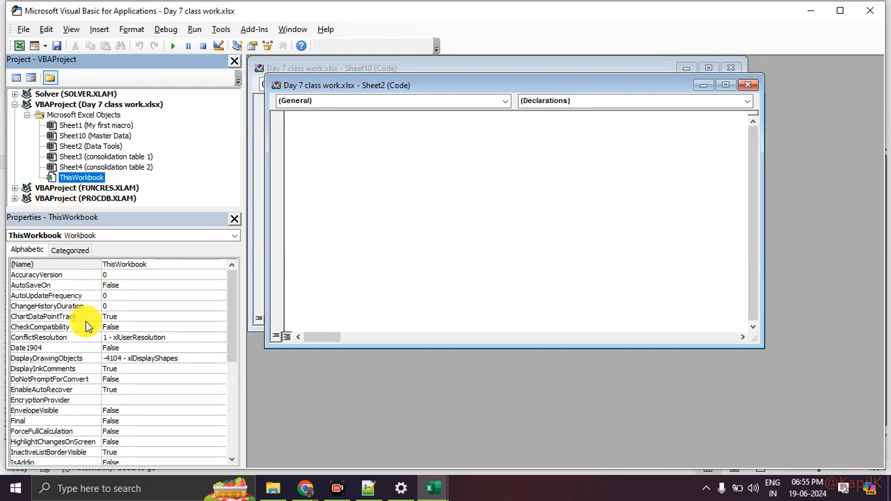
pyautogui.moveTo(139, 264)
pyautogui.mouseDown()
pyautogui.moveTo(40, 376)
pyautogui.moveTo(105, 264)
pyautogui.mouseUp()
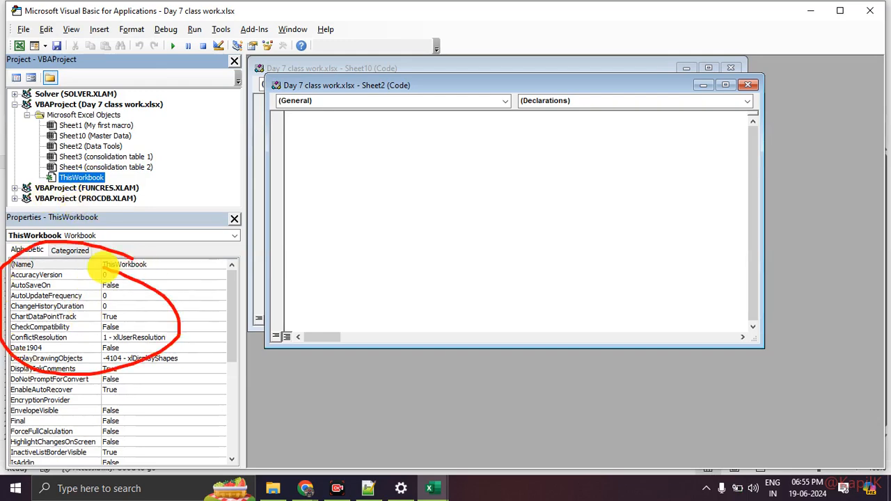
pyautogui.press('Escape')
pyautogui.hotkey('ctrl', '1')
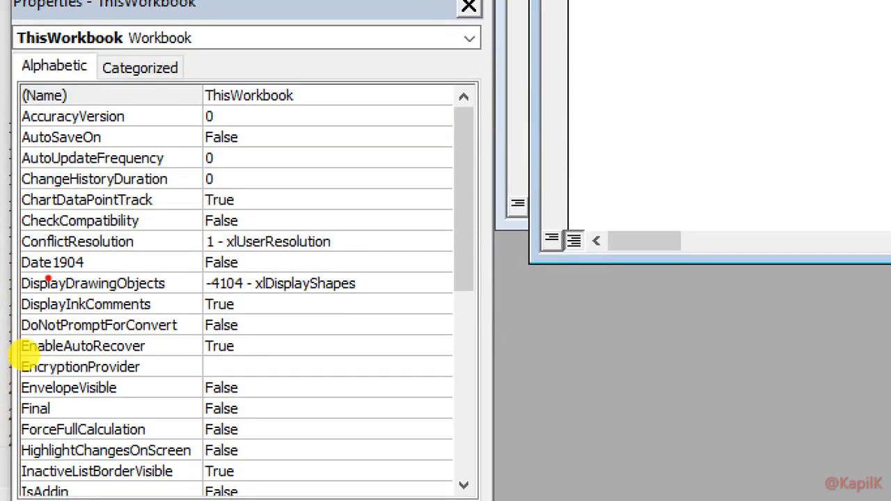
pyautogui.moveTo(13, 298); pyautogui.dragTo(56, 296)
pyautogui.moveTo(181, 262); pyautogui.dragTo(205, 261)
pyautogui.moveTo(2, 375); pyautogui.dragTo(143, 377)
pyautogui.moveTo(23, 439); pyautogui.dragTo(158, 435)
pyautogui.press('Escape')
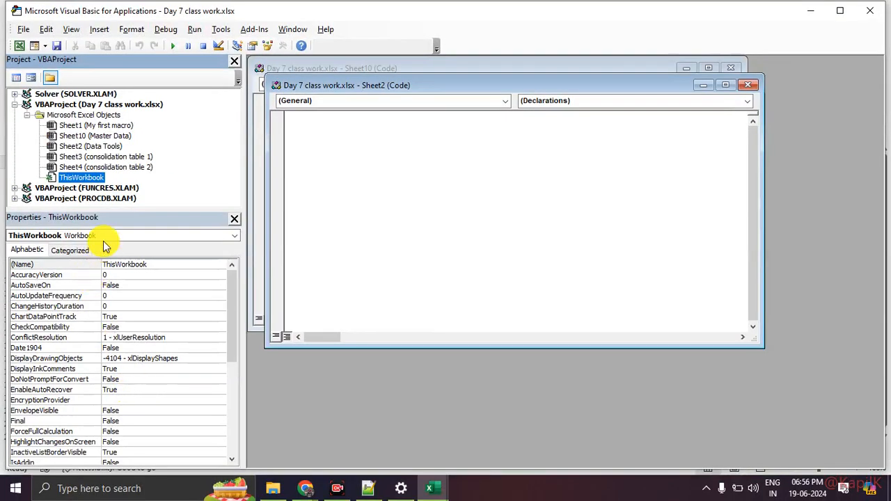
# - Show the code window of Sheet4 (consolidation table 2) and look at the VBAProject properties
pyautogui.rightClick(83, 168)
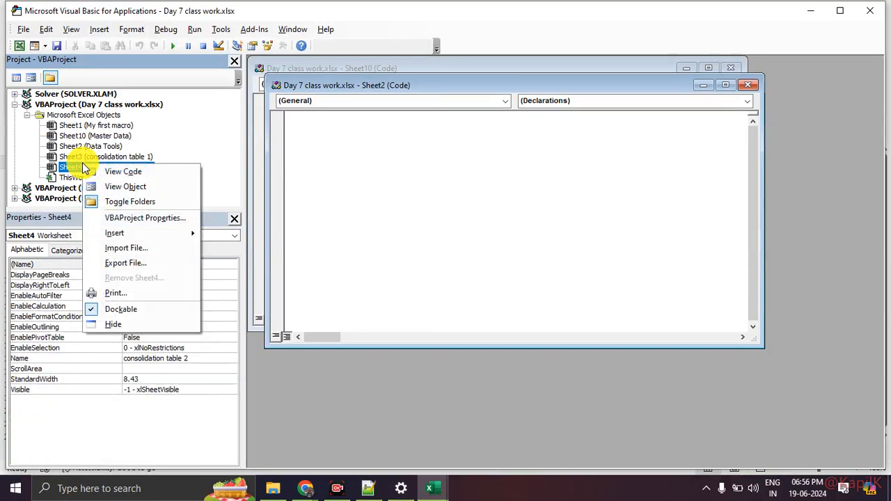
pyautogui.click(105, 172)
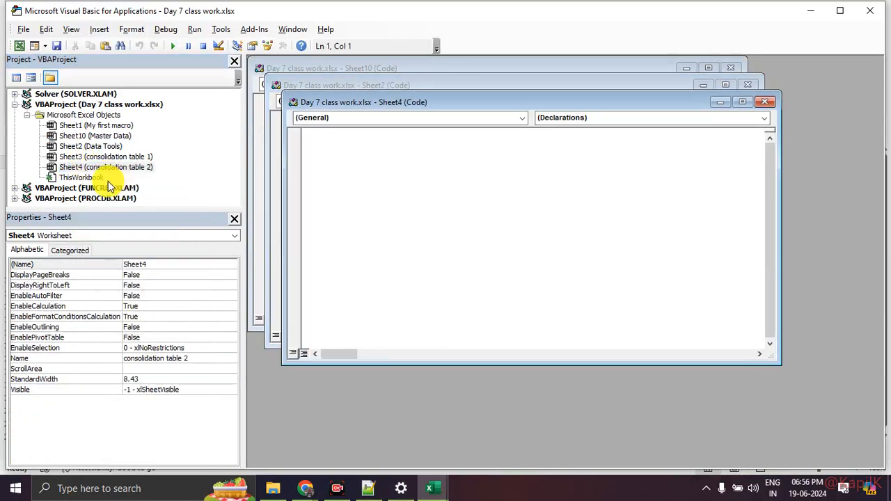
pyautogui.rightClick(104, 157)
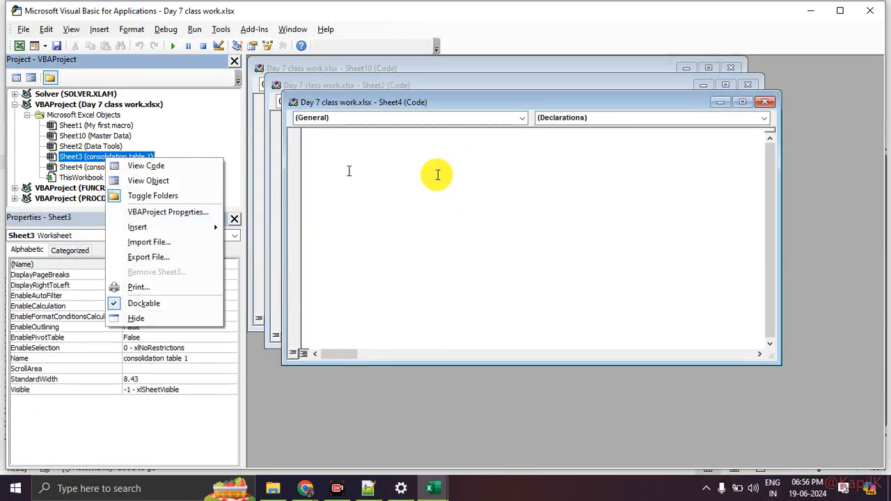
pyautogui.click(163, 209)
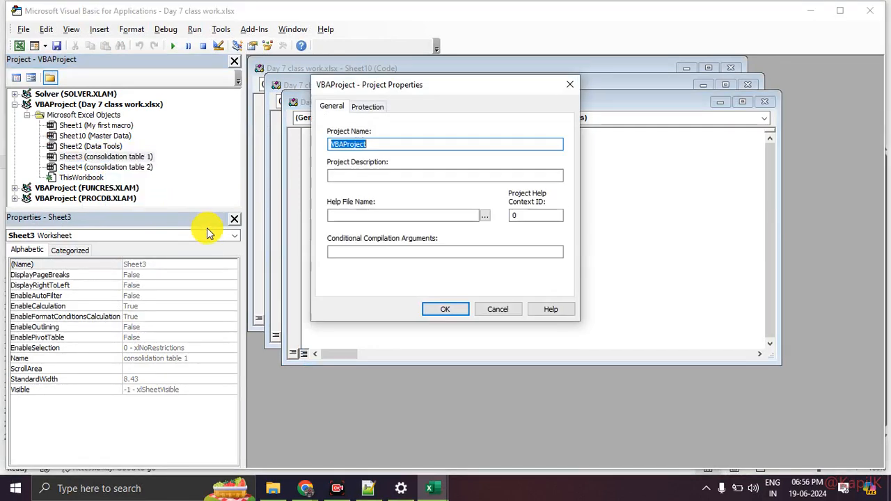
pyautogui.click(569, 84)
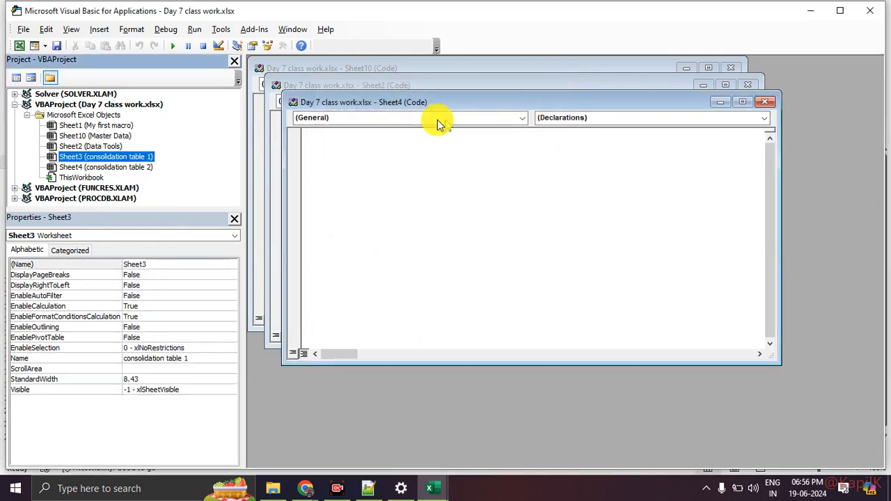
# - Close the Sheet2 and Sheet4 code windows and return to the My first macro worksheet
pyautogui.moveTo(433, 109); pyautogui.dragTo(471, 240)
pyautogui.moveTo(425, 86); pyautogui.dragTo(367, 64)
pyautogui.click(692, 67)
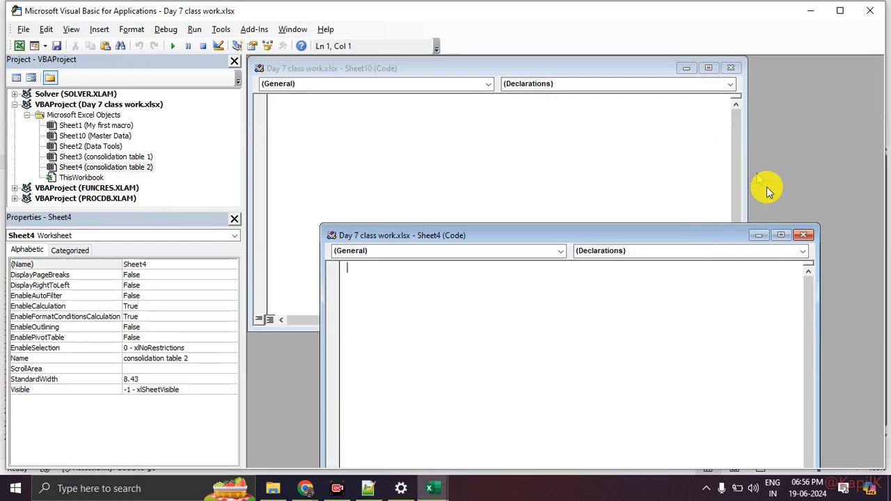
pyautogui.click(805, 236)
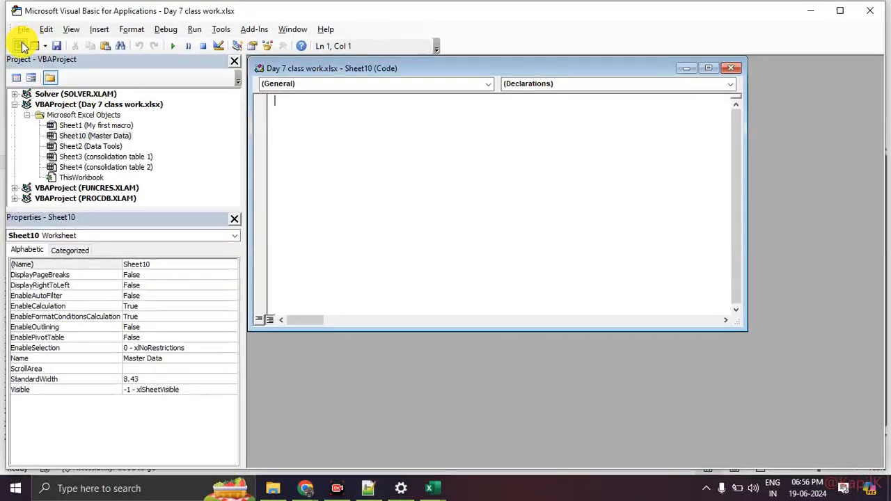
pyautogui.click(38, 91)
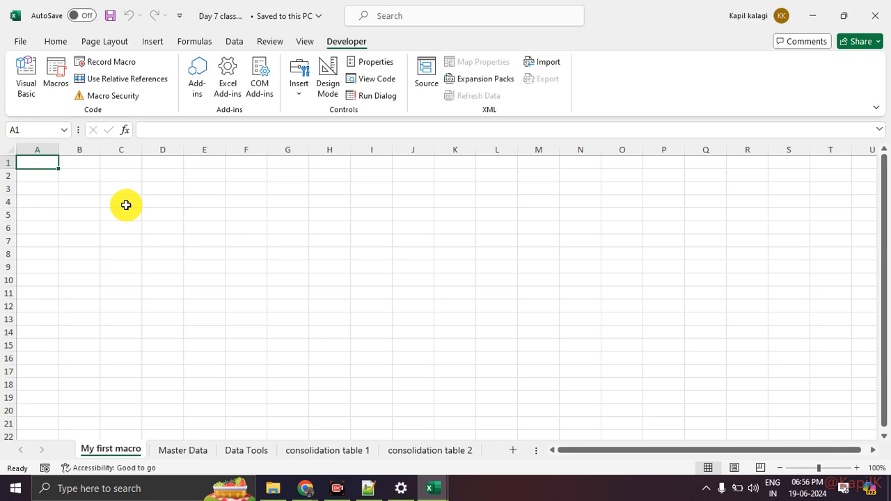
# - Insert a new worksheet and enter "My first macro" in cell A1
pyautogui.click(513, 450)
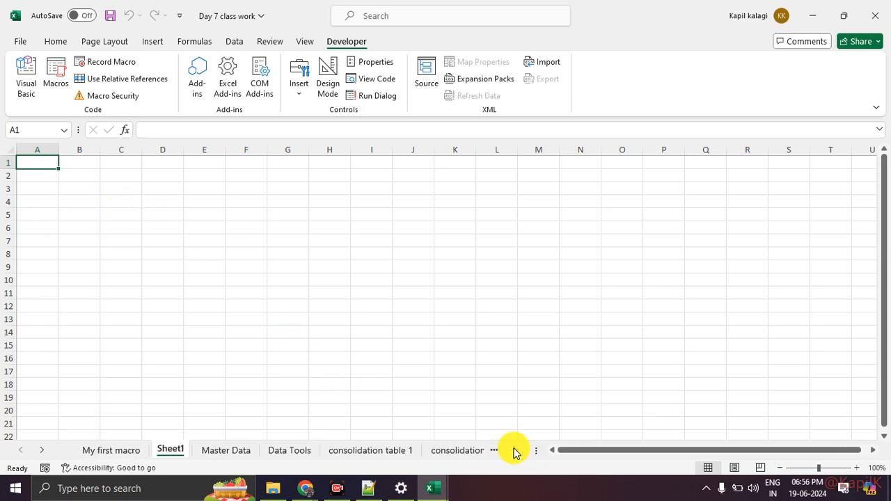
pyautogui.write('my first mac')
pyautogui.press('BackSpace')
pyautogui.press('BackSpace')
pyautogui.press('BackSpace')
pyautogui.press('BackSpace')
pyautogui.press('BackSpace')
pyautogui.press('BackSpace')
pyautogui.press('BackSpace')
pyautogui.press('BackSpace')
pyautogui.press('BackSpace')
pyautogui.press('BackSpace')
pyautogui.press('BackSpace')
pyautogui.press('BackSpace')
pyautogui.press('Escape')
pyautogui.click(78, 215)
pyautogui.click(35, 164)
pyautogui.write('My first macro')
pyautogui.press('Return')
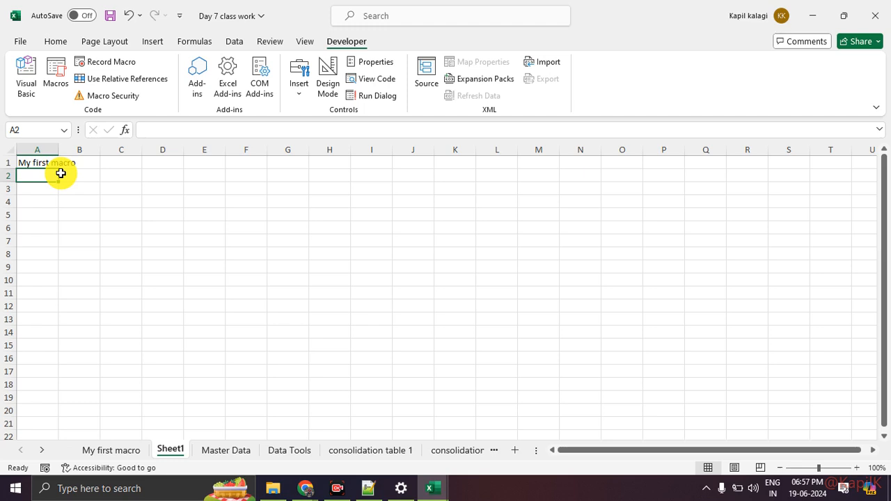
# - Delete the new Sheet1 worksheet and go back to the My first macro sheet
pyautogui.rightClick(170, 448)
pyautogui.click(222, 263)
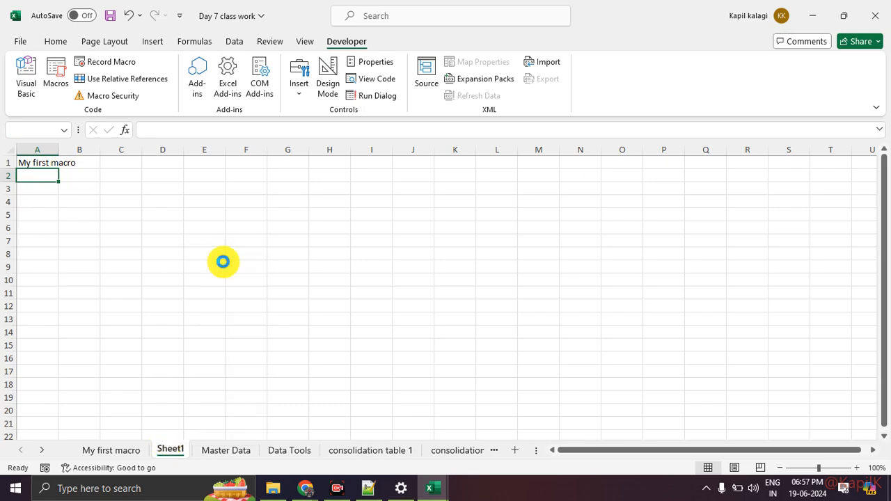
pyautogui.click(426, 281)
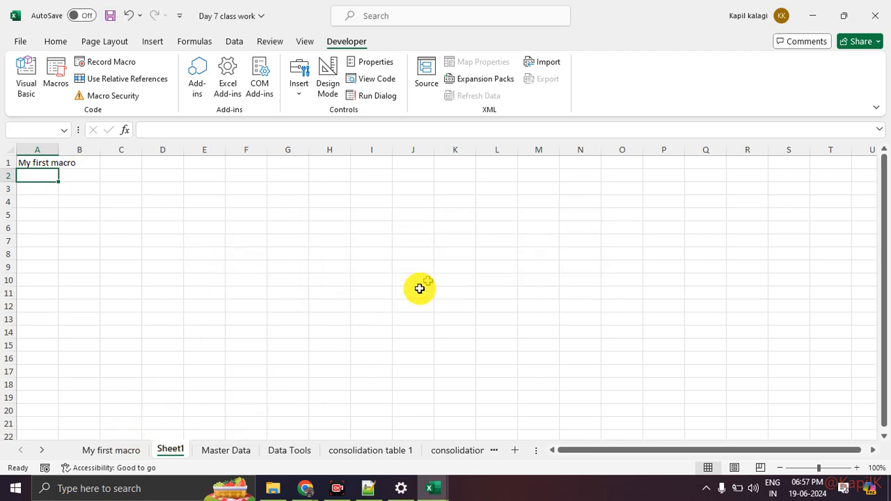
pyautogui.click(128, 453)
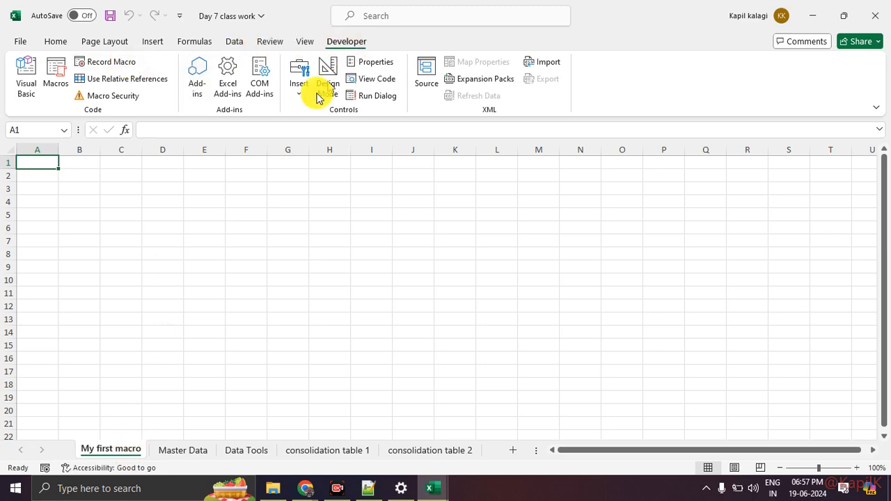
# - Start a new macro from the My first macro sheet and name it myfristmacro
pyautogui.click(63, 84)
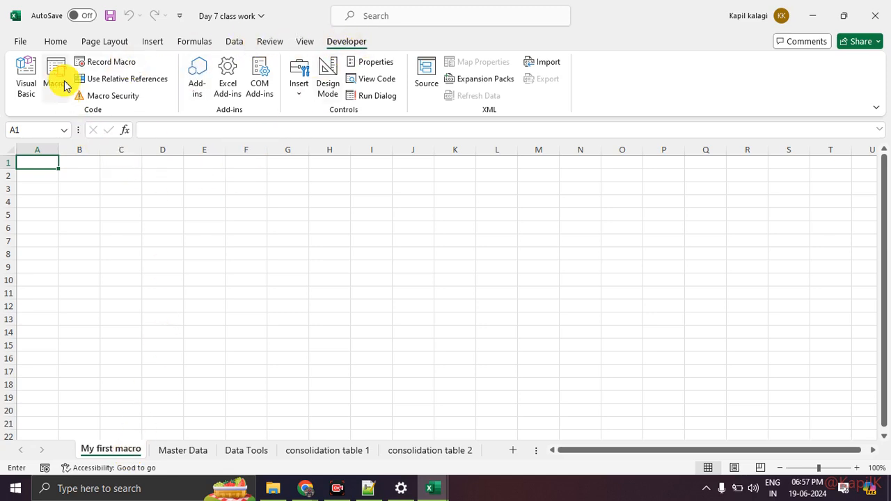
pyautogui.moveTo(477, 106); pyautogui.dragTo(294, 106)
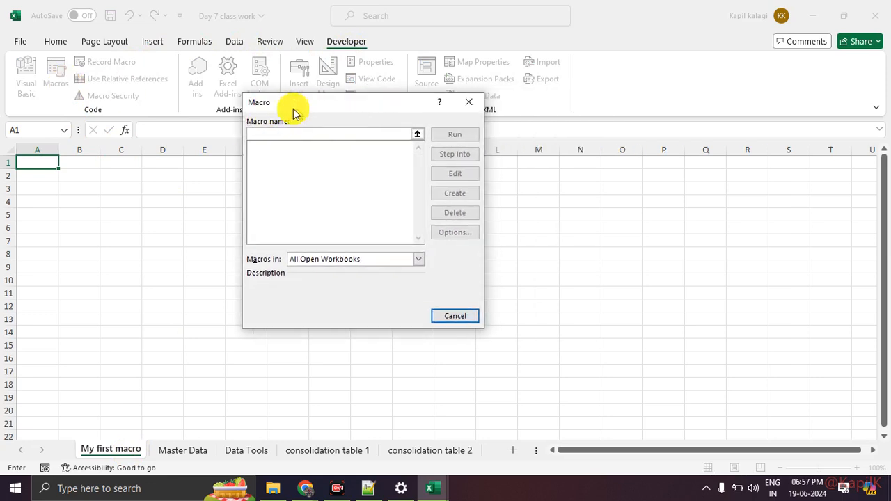
pyautogui.write('m')
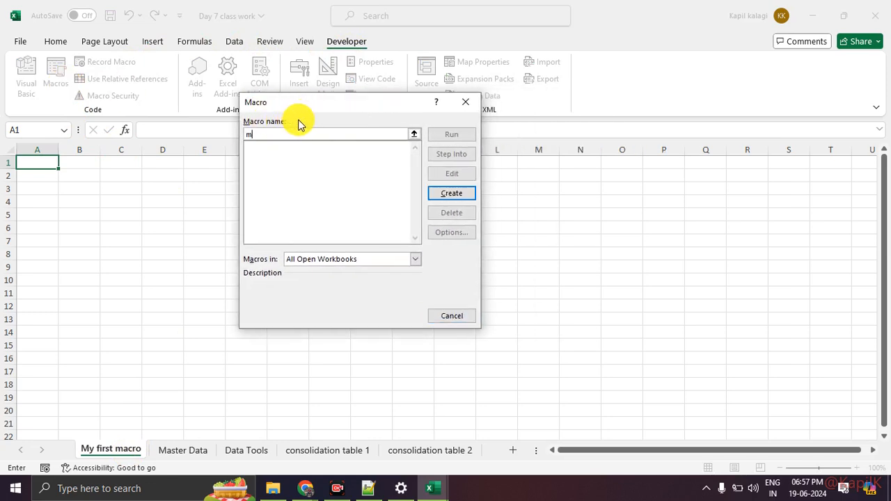
pyautogui.write('yfiist')
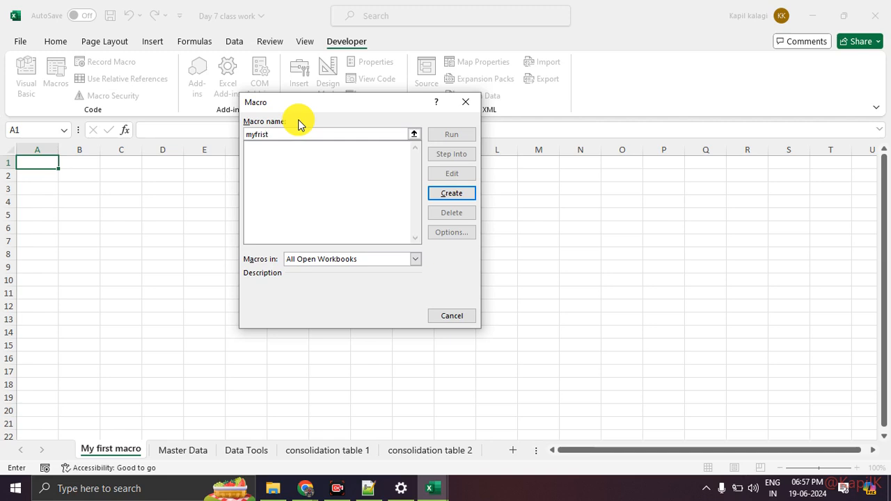
pyautogui.write('macro')
# - Go through the macro location choices, keep All Open Workbooks, and create the macro myfristmacro
pyautogui.click(442, 194)
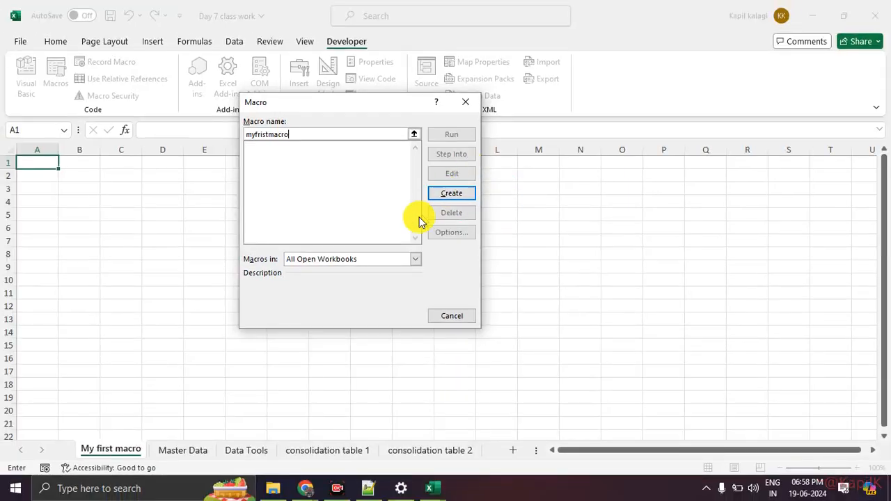
pyautogui.click(355, 329)
pyautogui.click(358, 331)
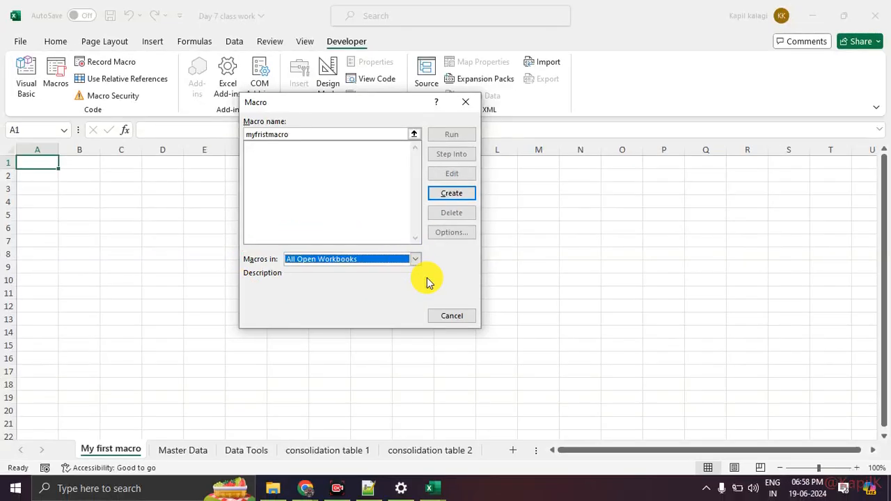
pyautogui.click(465, 247)
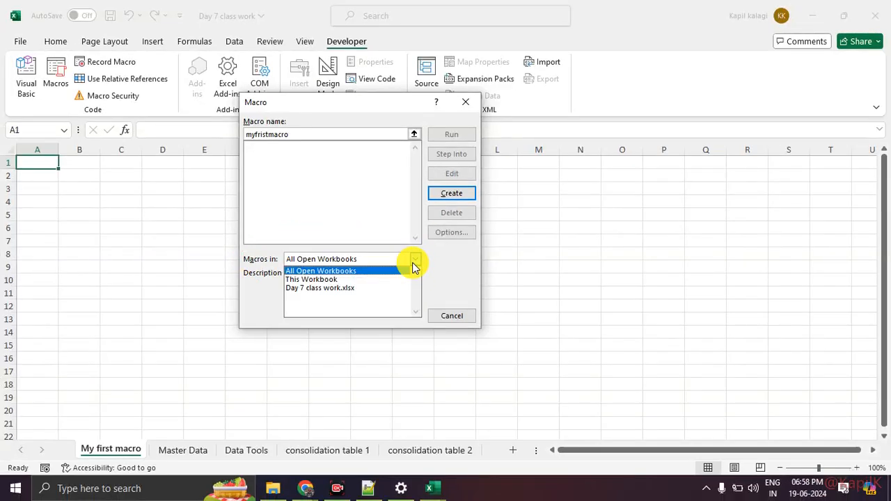
pyautogui.click(394, 279)
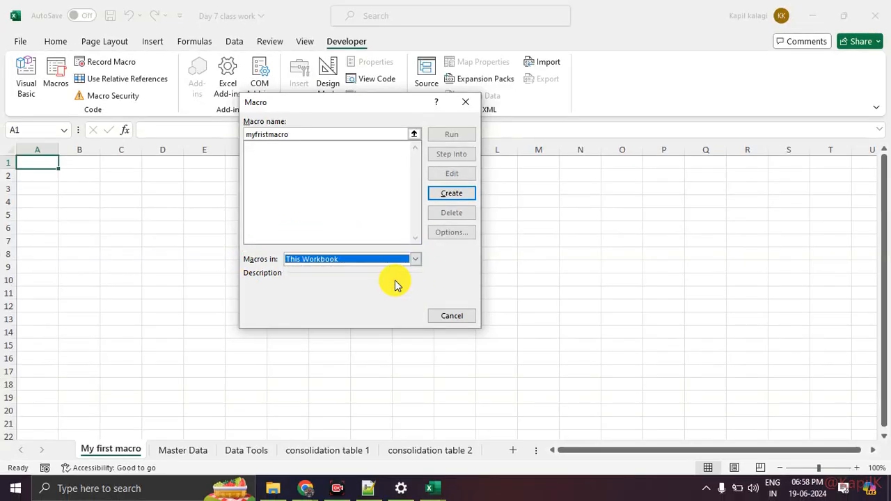
pyautogui.click(401, 261)
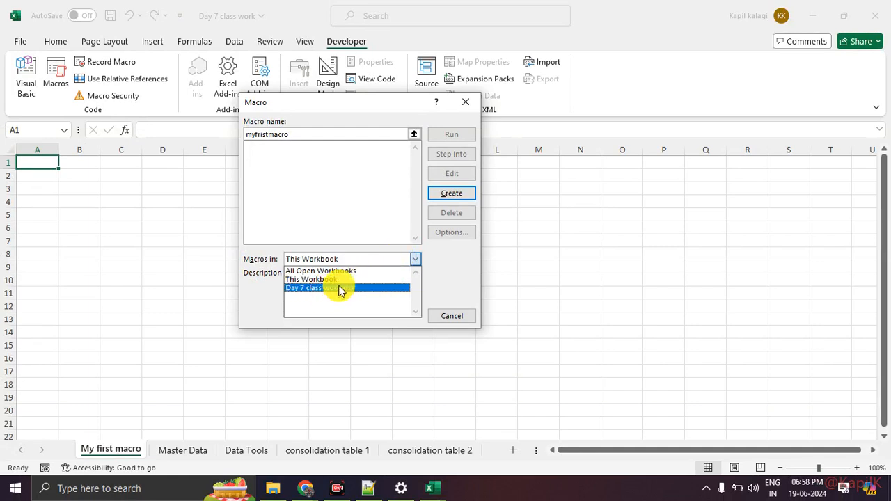
pyautogui.click(344, 271)
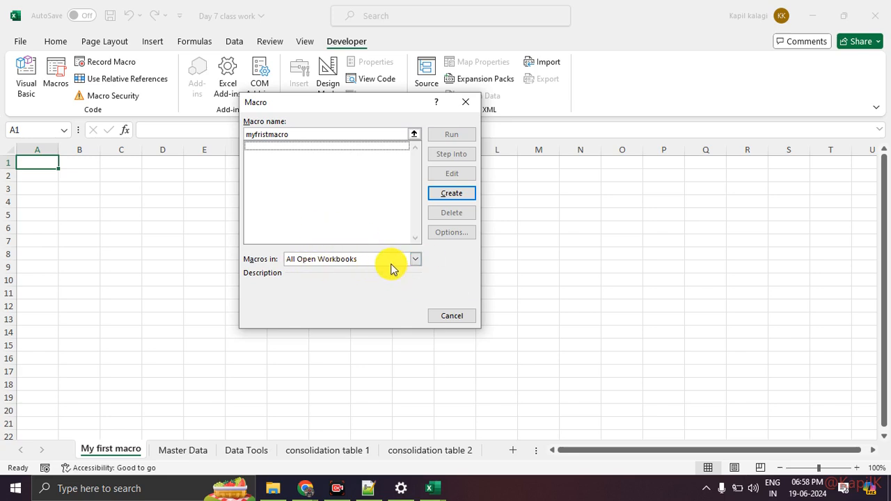
pyautogui.click(441, 199)
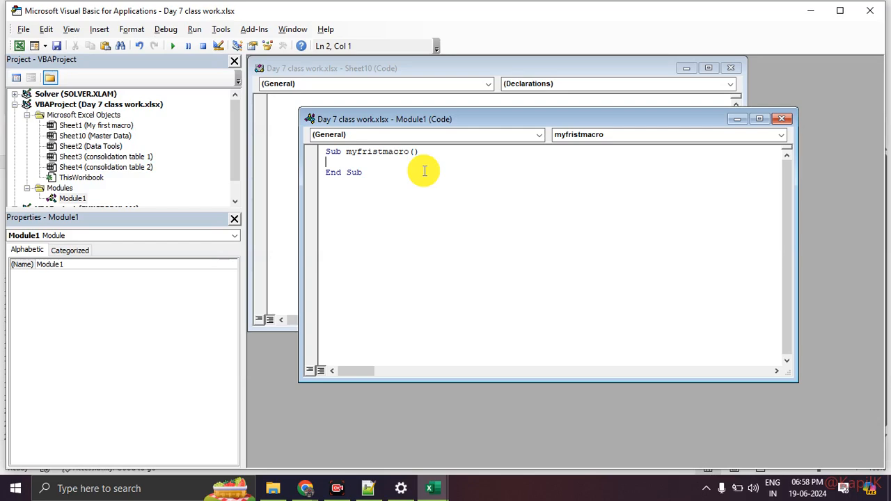
# - Examine the empty Sub myfristmacro procedure in Module1 and close its code window
pyautogui.hotkey('ctrl', '1')
pyautogui.click(367, 164)
pyautogui.moveTo(394, 146)
pyautogui.mouseDown()
pyautogui.moveTo(382, 141)
pyautogui.moveTo(424, 187)
pyautogui.moveTo(358, 130)
pyautogui.mouseUp()
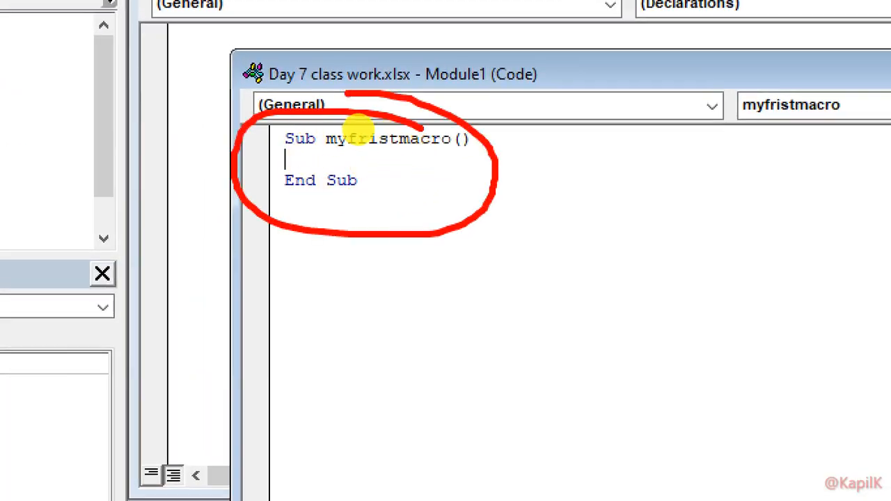
pyautogui.press('Escape')
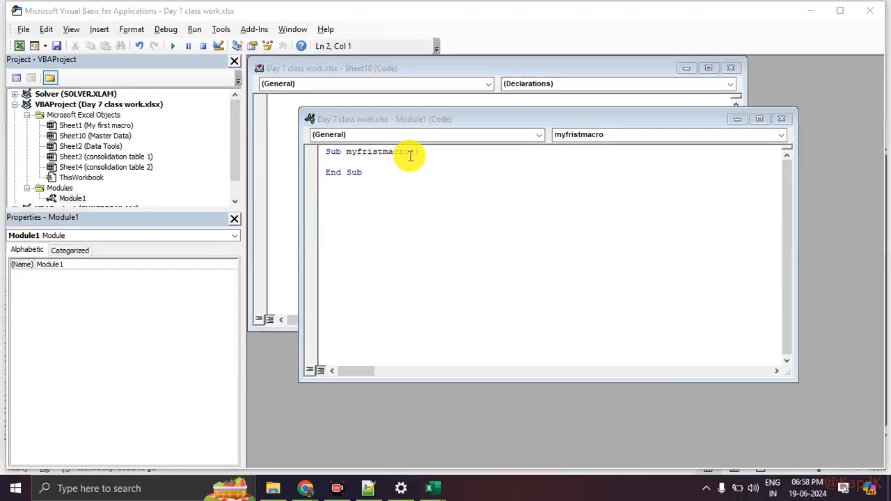
pyautogui.click(781, 122)
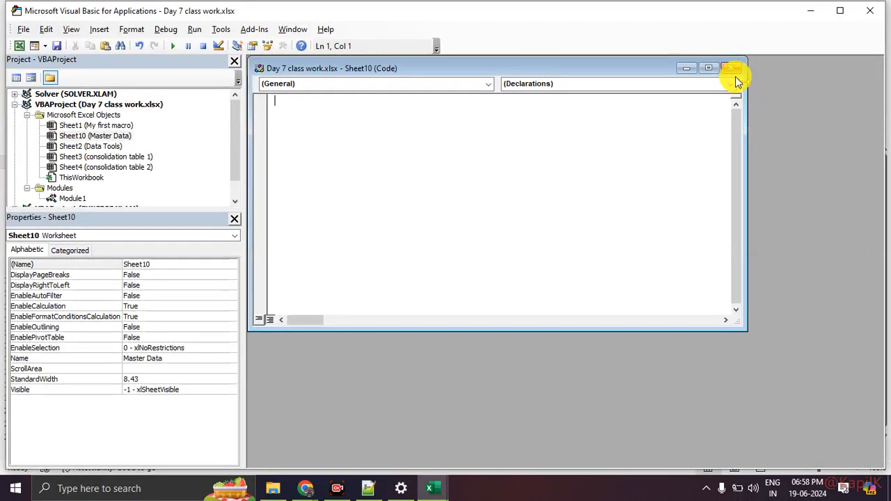
# - Close the Master Data sheet's code window and return from the VBA editor to the workbook
pyautogui.click(731, 68)
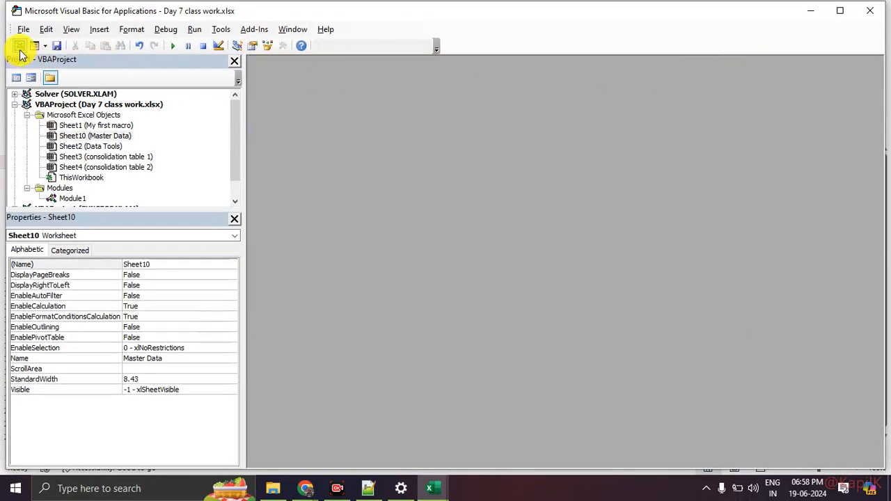
pyautogui.hotkey('ctrl', '1')
pyautogui.click(57, 40)
pyautogui.moveTo(57, 39); pyautogui.dragTo(58, 86)
pyautogui.press('Escape')
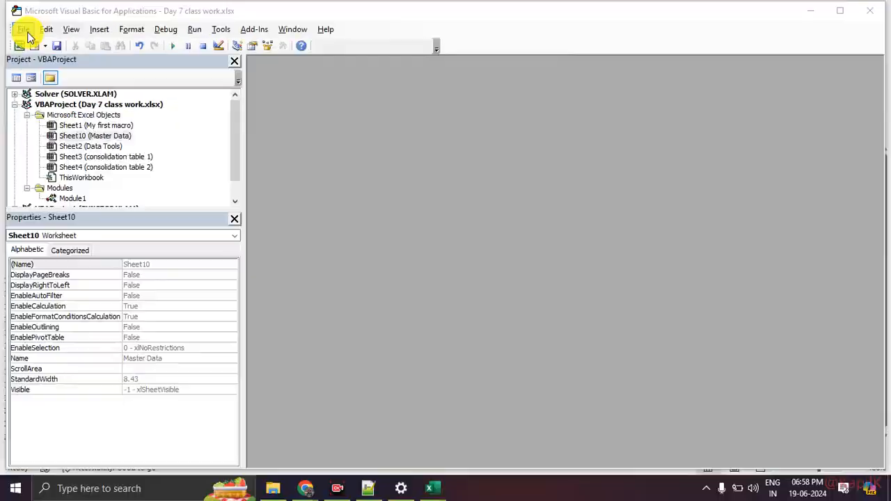
pyautogui.click(18, 42)
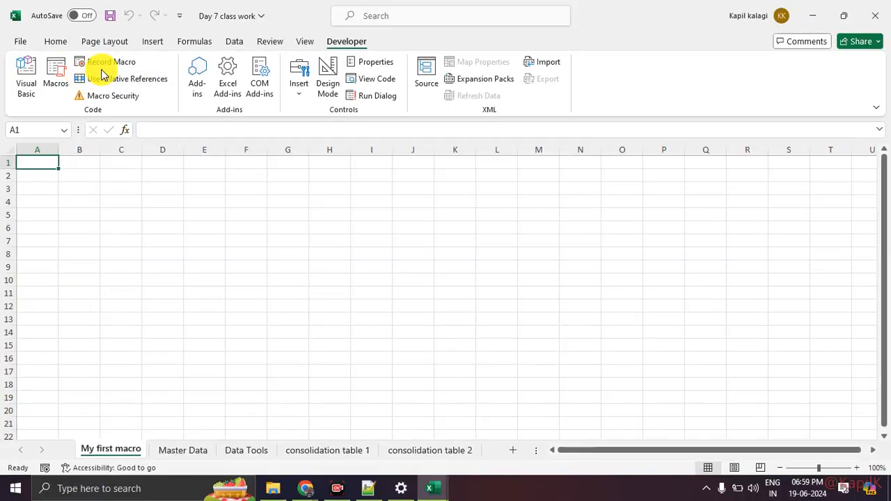
# - Set up a new macro recording named myfristmacro with Ctrl+a as its assigned shortcut
pyautogui.click(220, 90)
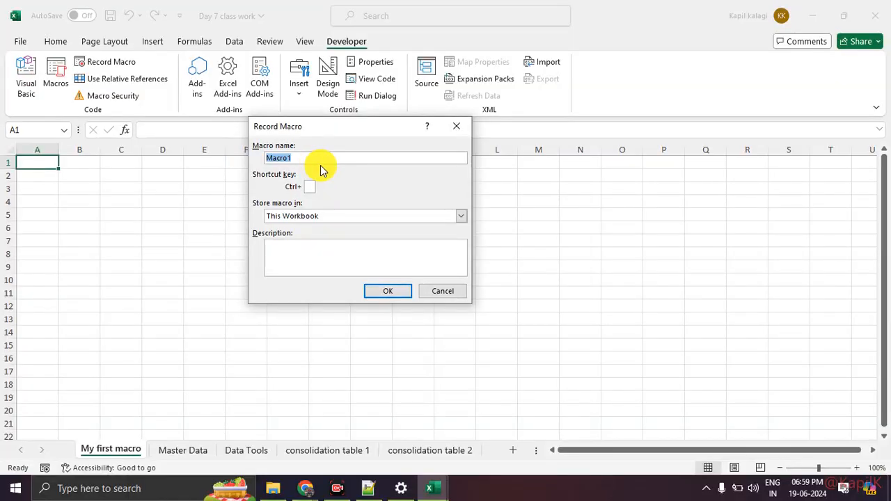
pyautogui.write('n')
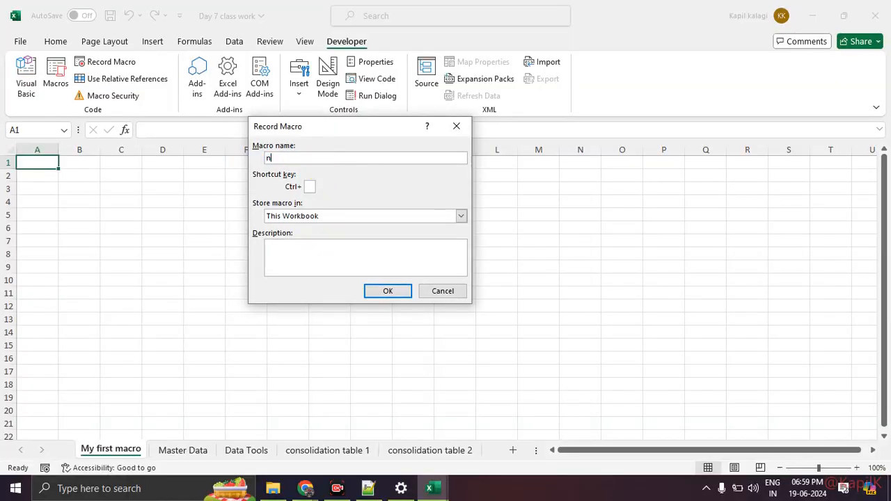
pyautogui.press('BackSpace')
pyautogui.write('myfristmacro')
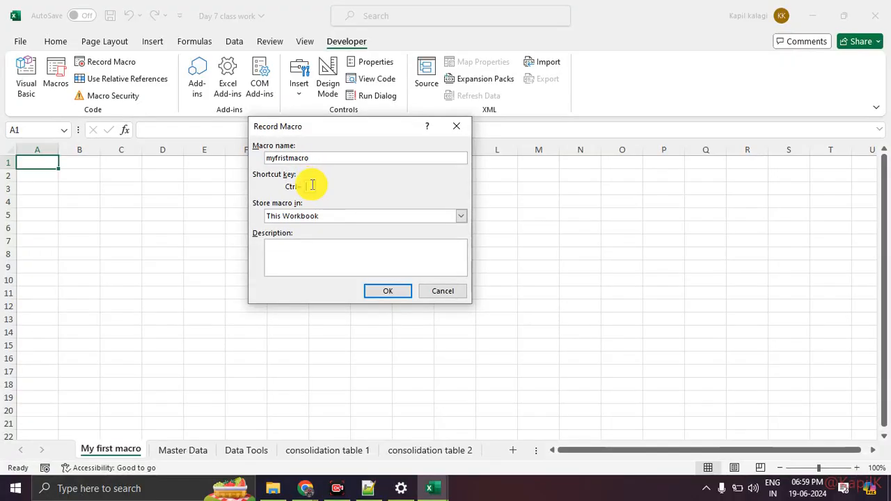
pyautogui.click(312, 185)
pyautogui.write('a')
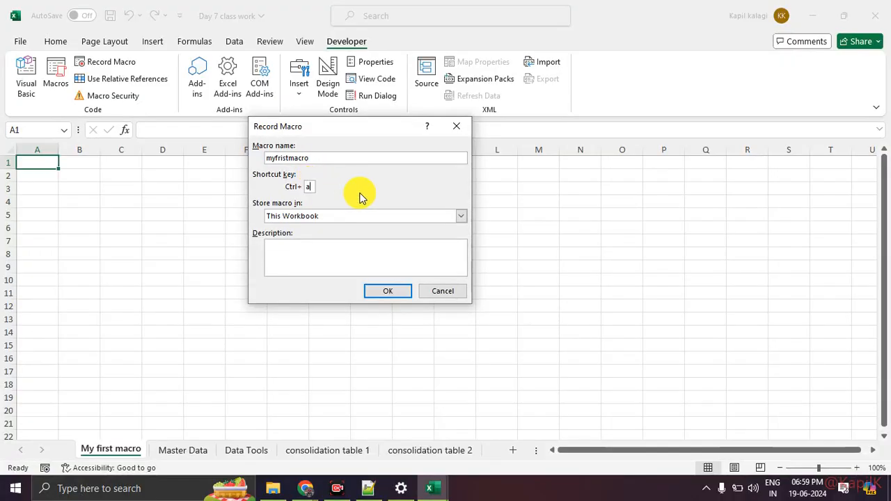
# - Keep This Workbook as storage, describe the macro as "This is test macros", and start recording, replacing the existing macro
pyautogui.click(295, 215)
pyautogui.click(296, 216)
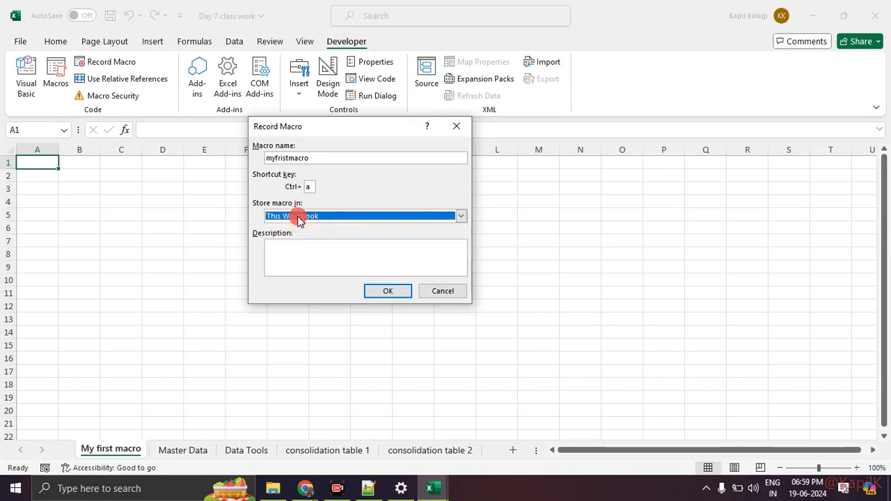
pyautogui.click(307, 259)
pyautogui.write('This i')
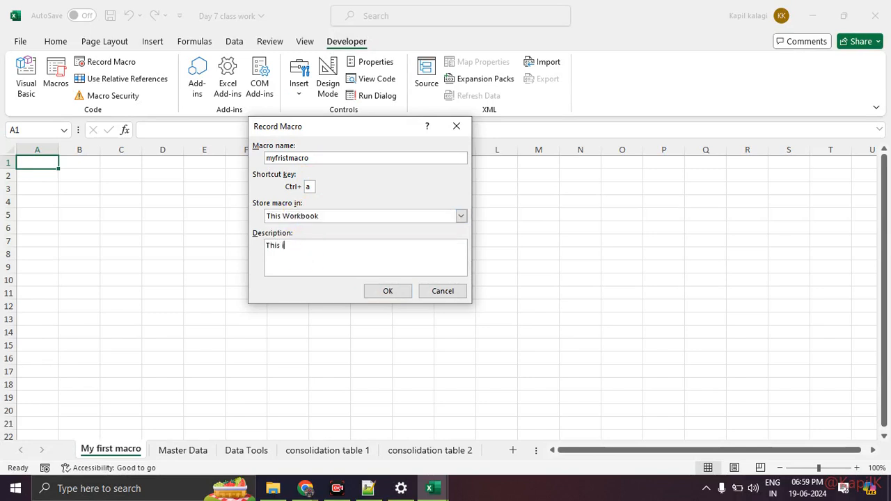
pyautogui.write('s test macros')
pyautogui.click(385, 293)
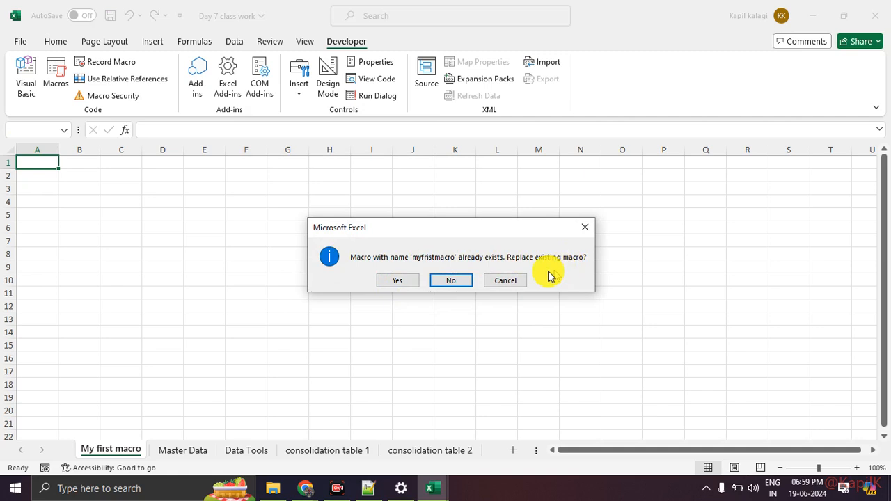
pyautogui.click(397, 282)
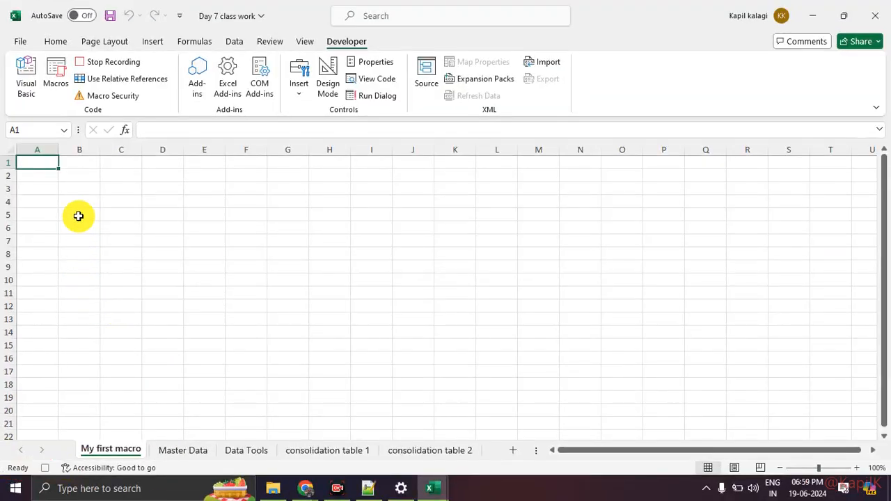
# - Add a new worksheet after the My first macro sheet while recording, keeping its default name
pyautogui.click(508, 450)
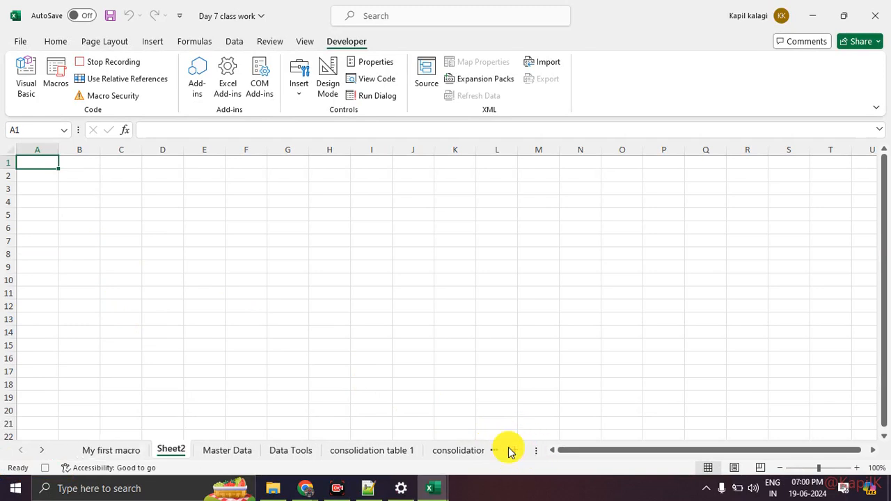
pyautogui.doubleClick(175, 451)
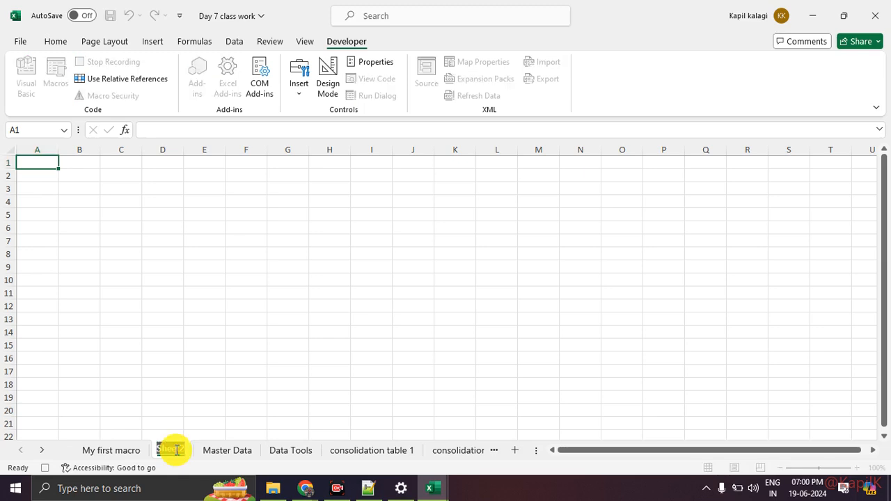
pyautogui.press('Return')
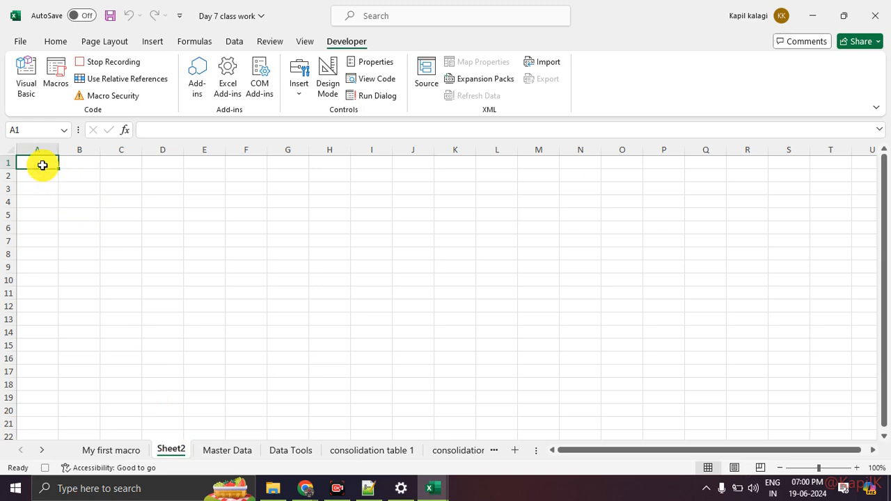
# - Enter "My first macro" in cell A1 of the new sheet, select cell C4, and stop recording
pyautogui.write('My firs')
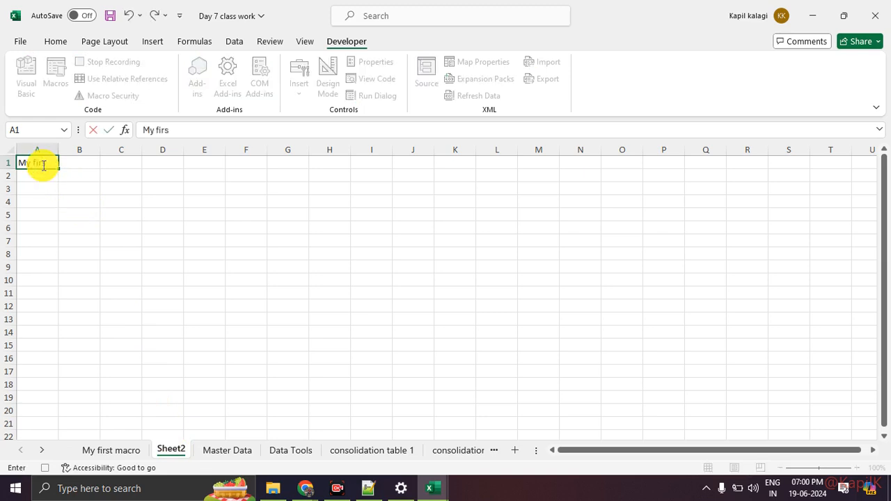
pyautogui.write('t macro')
pyautogui.click(120, 200)
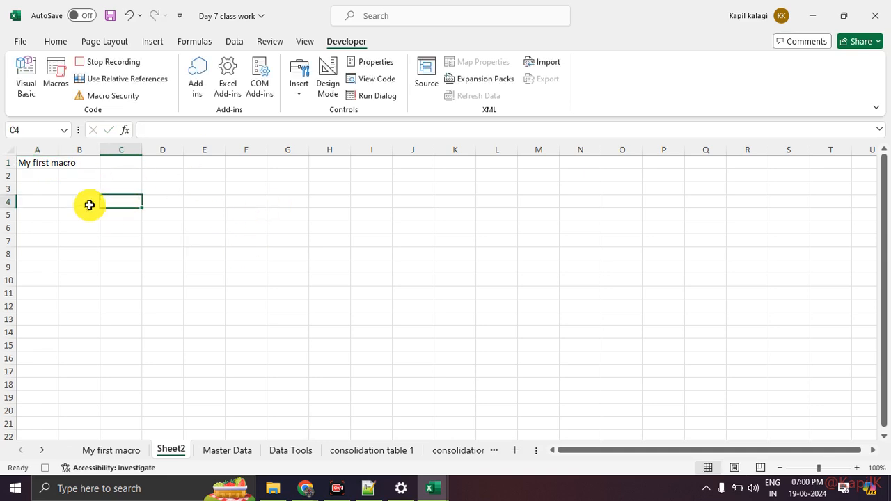
pyautogui.click(115, 64)
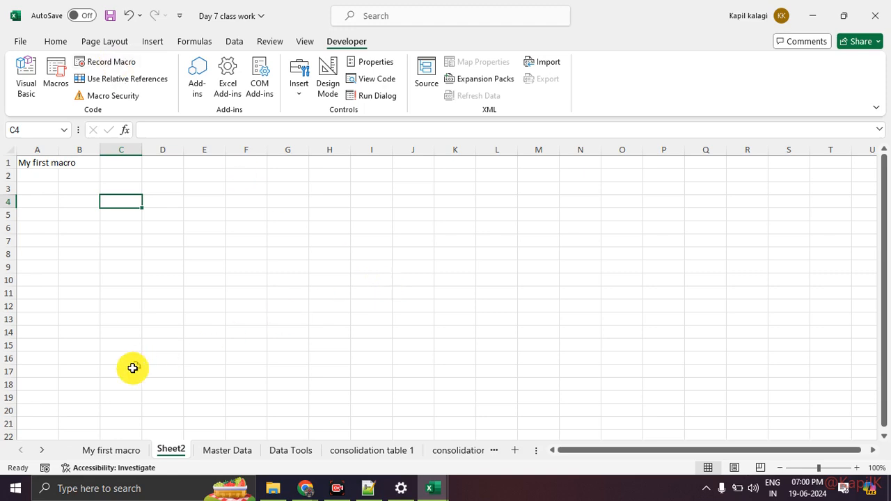
# - Delete the Sheet2 worksheet and go back to the My first macro sheet
pyautogui.click(104, 452)
pyautogui.rightClick(173, 452)
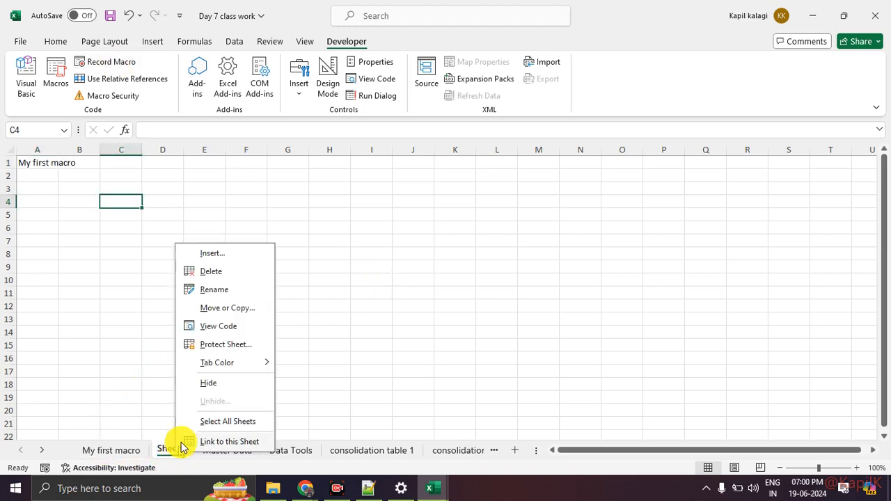
pyautogui.click(212, 271)
pyautogui.click(423, 281)
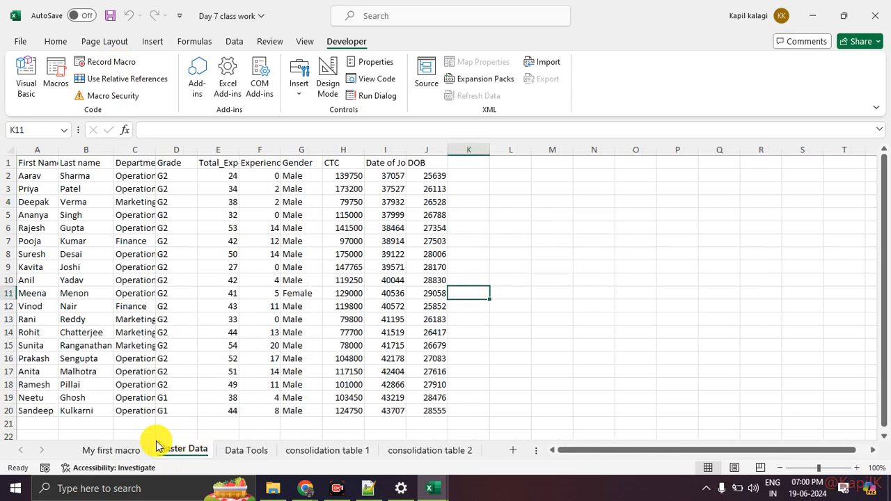
pyautogui.click(132, 449)
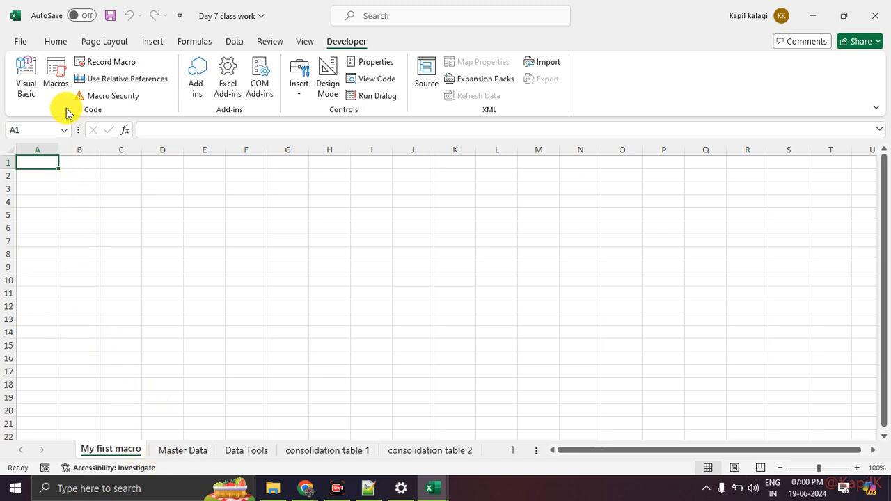
# - Run the recorded macro myfristmacro and open its code in debug mode
pyautogui.click(60, 82)
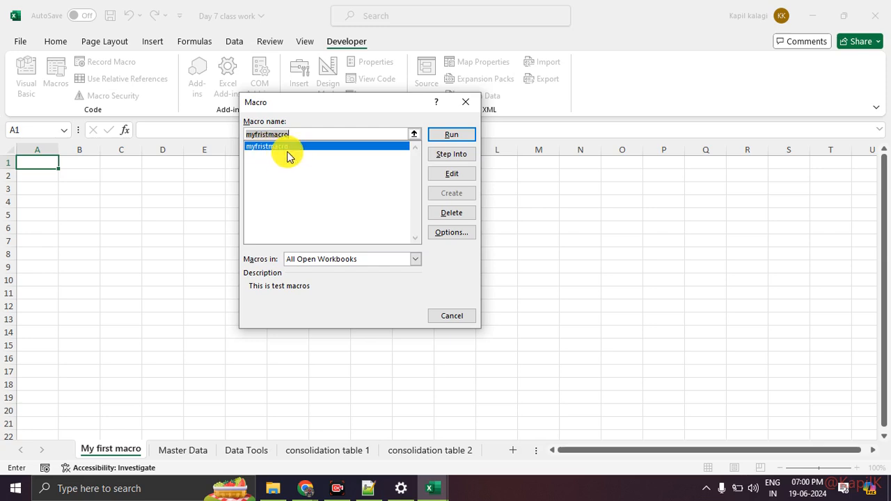
pyautogui.click(454, 137)
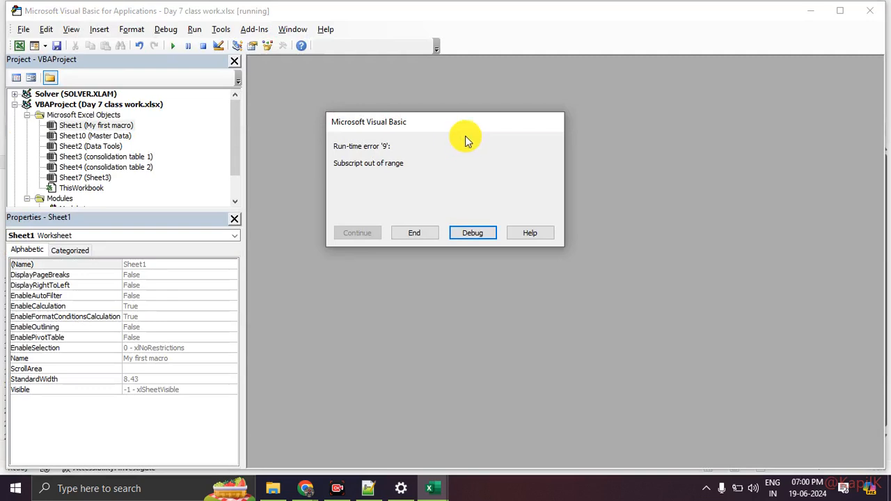
pyautogui.click(465, 233)
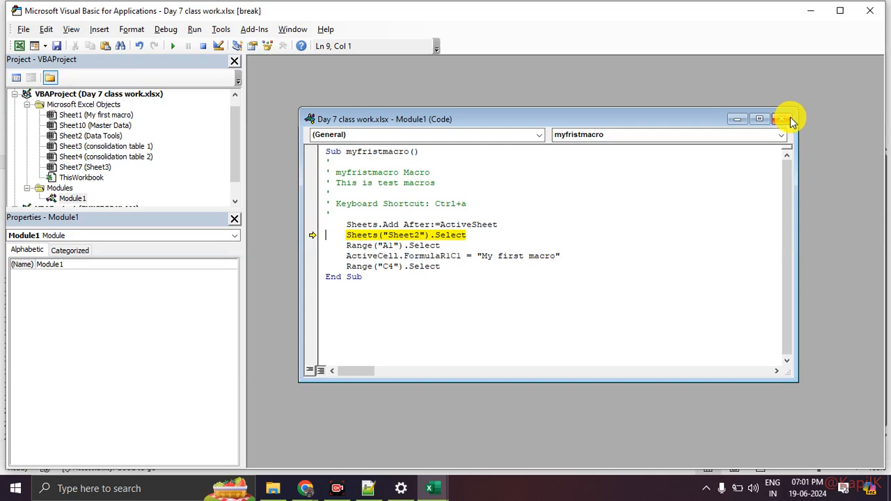
# - Examine the Sheets("Sheet2").Select line in the macro code, close the code window, and return to the workbook
pyautogui.moveTo(472, 235); pyautogui.dragTo(272, 238)
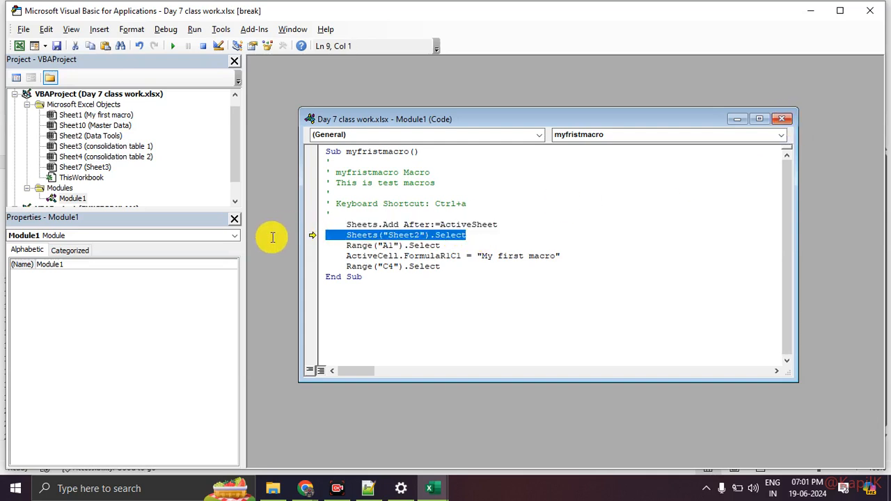
pyautogui.click(420, 245)
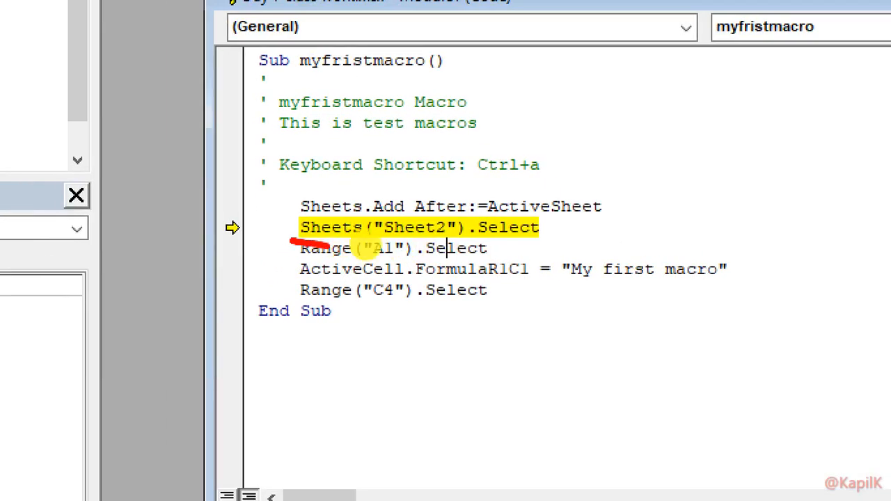
pyautogui.moveTo(376, 251)
pyautogui.mouseDown()
pyautogui.moveTo(547, 240)
pyautogui.moveTo(310, 226)
pyautogui.moveTo(362, 247)
pyautogui.mouseUp()
pyautogui.moveTo(395, 149)
pyautogui.mouseDown()
pyautogui.moveTo(399, 212)
pyautogui.moveTo(398, 204)
pyautogui.mouseUp()
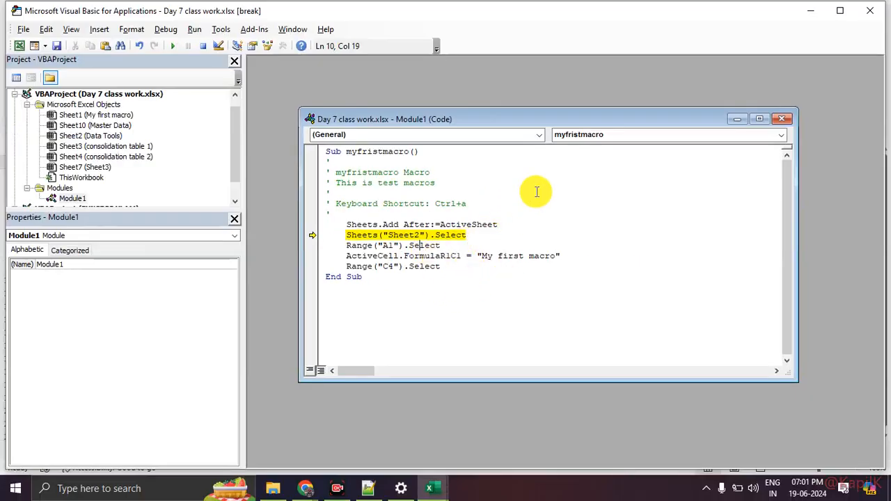
pyautogui.click(782, 118)
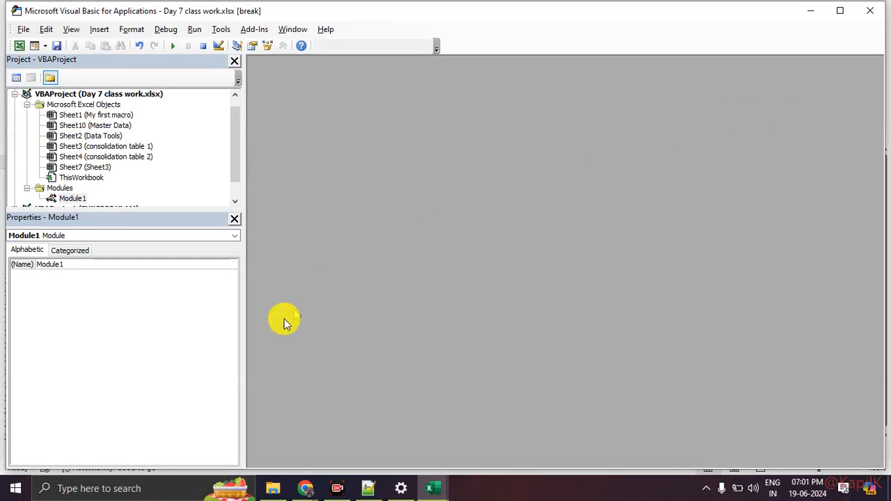
pyautogui.click(19, 45)
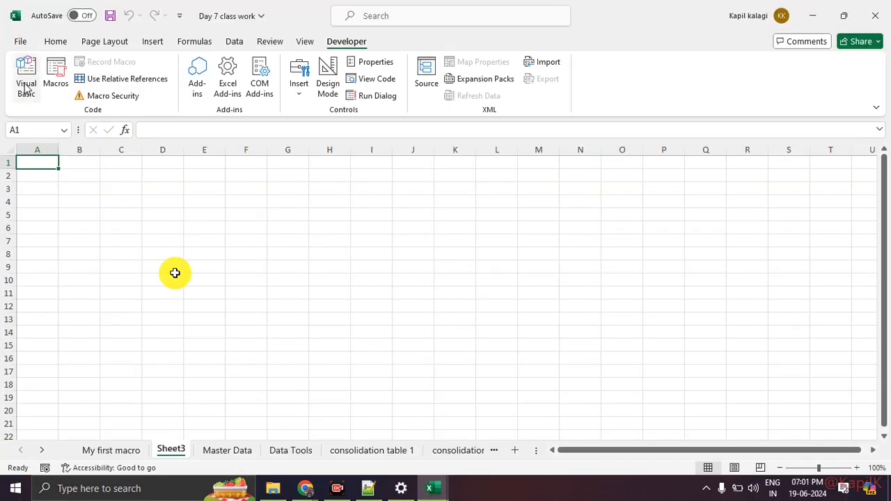
# - Delete the Sheet3 worksheet and return to the My first macro sheet
pyautogui.click(122, 449)
pyautogui.rightClick(172, 452)
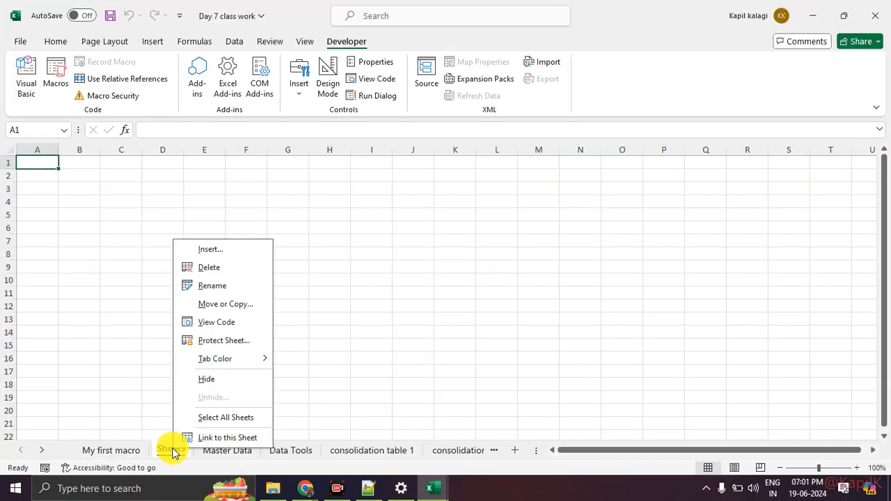
pyautogui.click(212, 268)
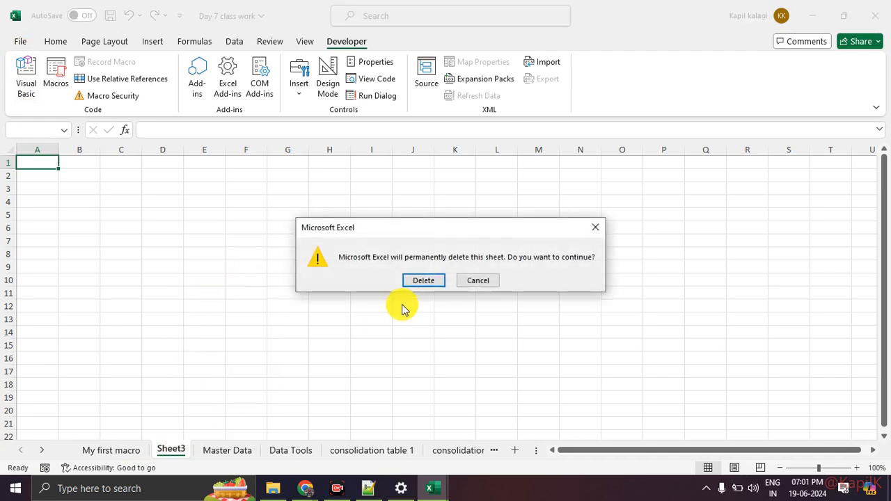
pyautogui.click(418, 281)
pyautogui.click(125, 451)
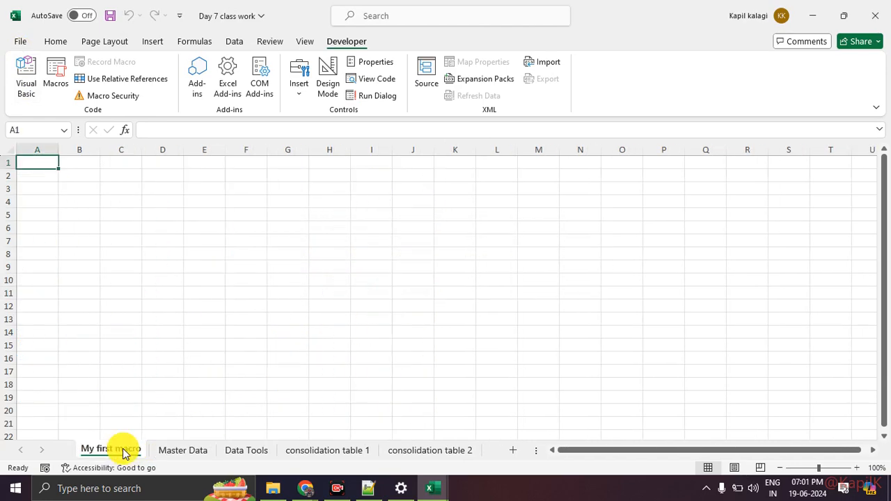
pyautogui.click(60, 267)
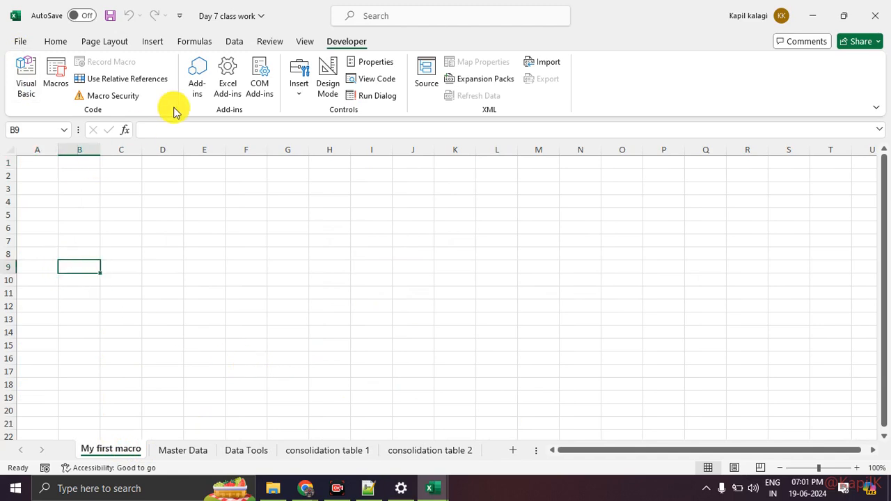
pyautogui.click(204, 290)
pyautogui.click(125, 213)
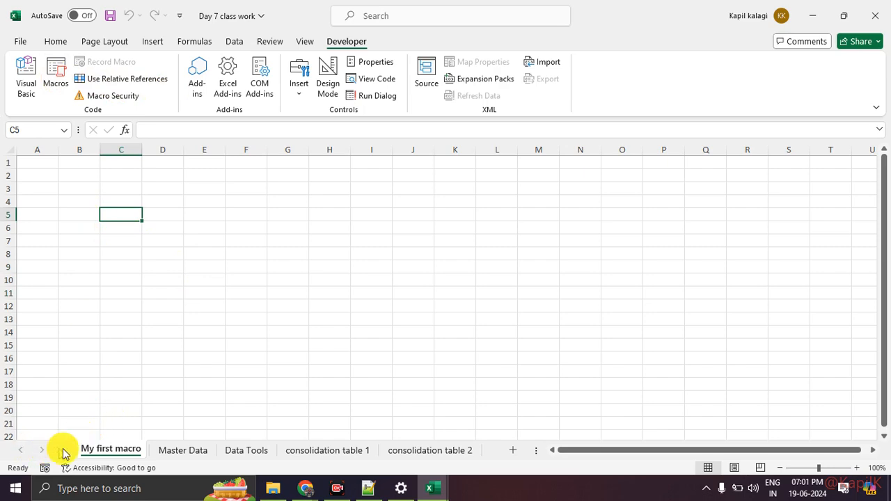
pyautogui.click(178, 451)
pyautogui.click(122, 450)
pyautogui.click(83, 266)
# - Try to start recording another macro from the My first macro sheet
pyautogui.click(314, 42)
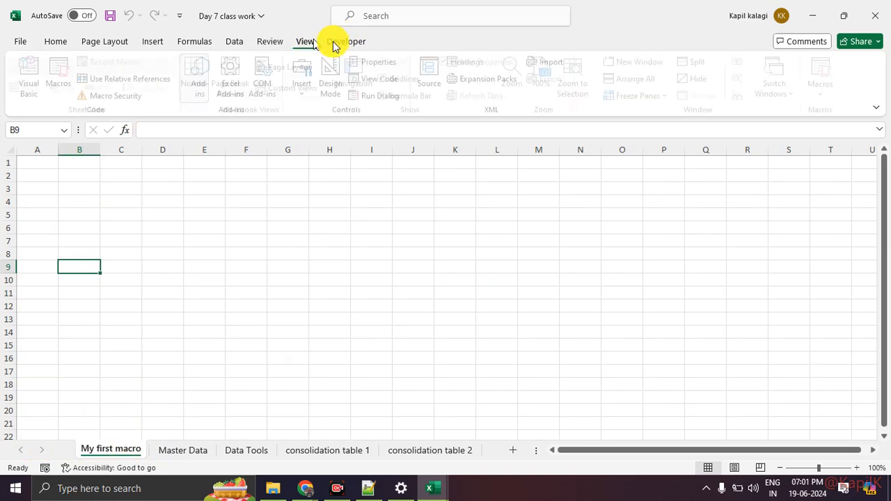
pyautogui.click(347, 41)
pyautogui.click(96, 66)
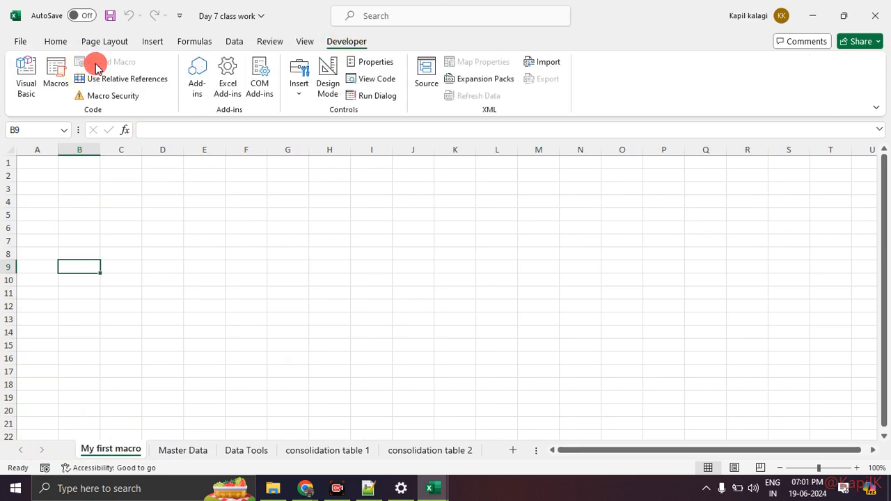
# - Delete the myfristmacro macro, accept the project reset, and return to cell A1 of the My first macro sheet
pyautogui.click(38, 163)
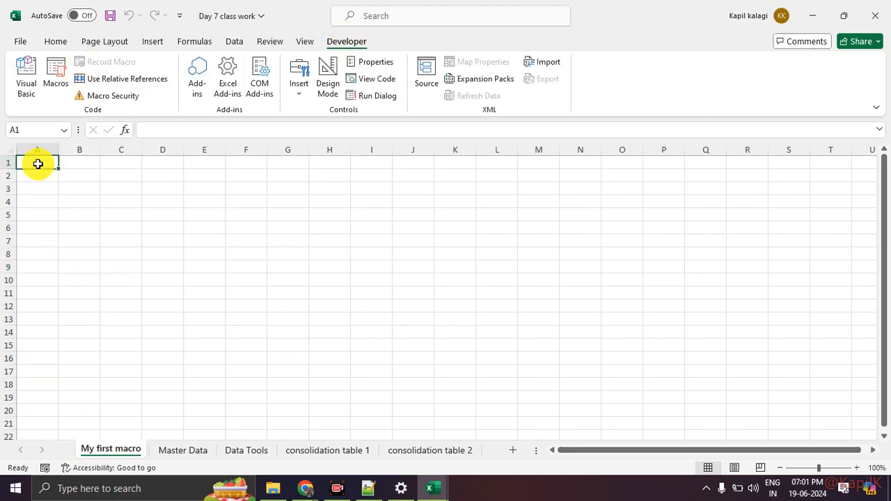
pyautogui.click(59, 77)
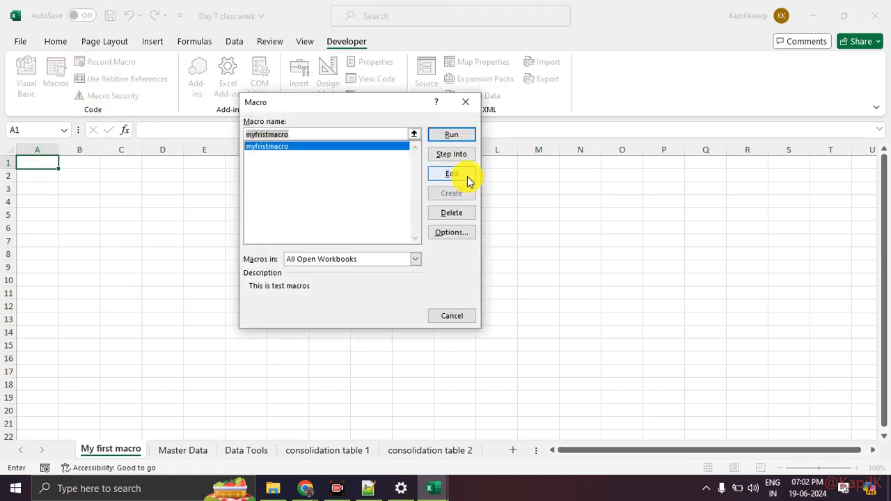
pyautogui.click(458, 213)
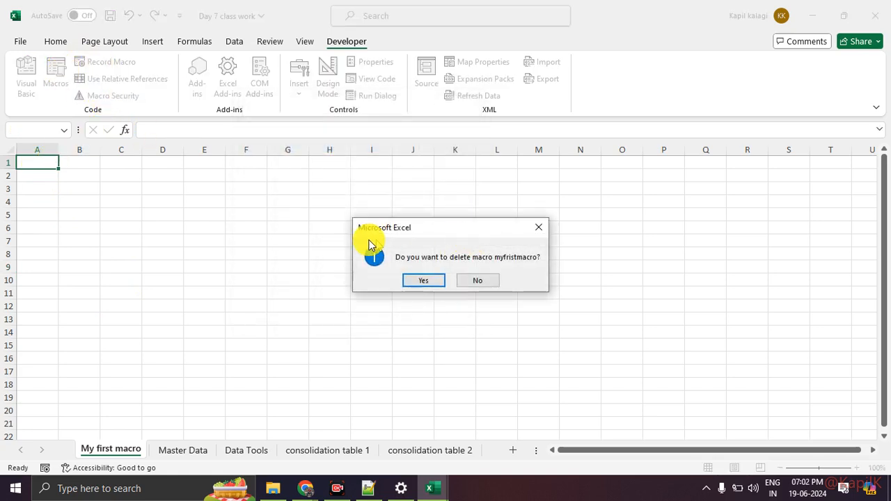
pyautogui.click(431, 281)
pyautogui.click(424, 288)
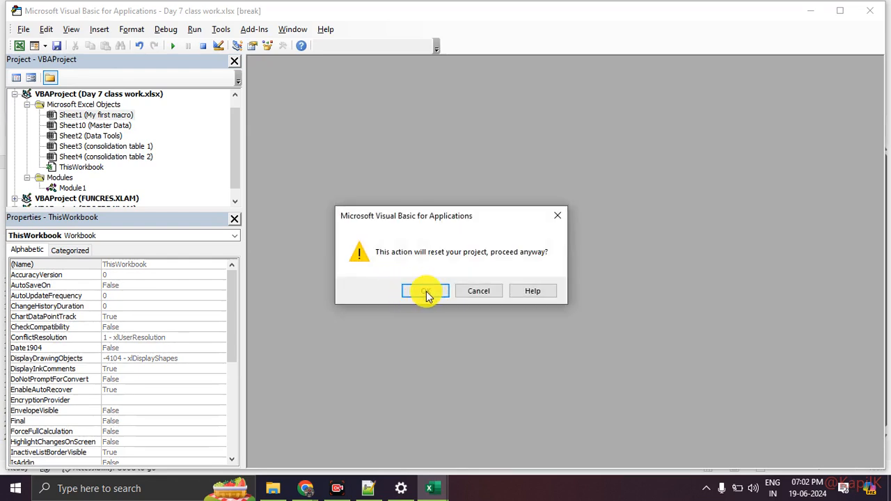
pyautogui.click(195, 305)
pyautogui.click(86, 200)
pyautogui.click(42, 165)
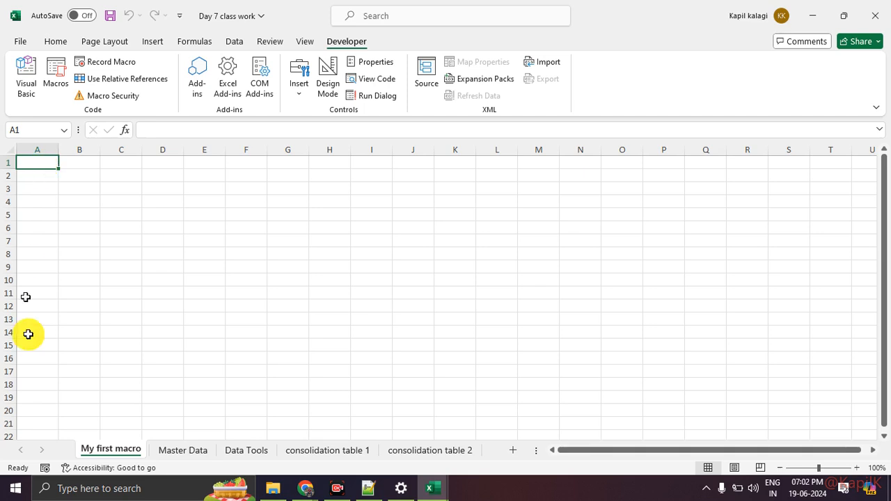
# - Start recording a macro named test1 with cell A1 selected, stored in This Workbook
pyautogui.click(51, 181)
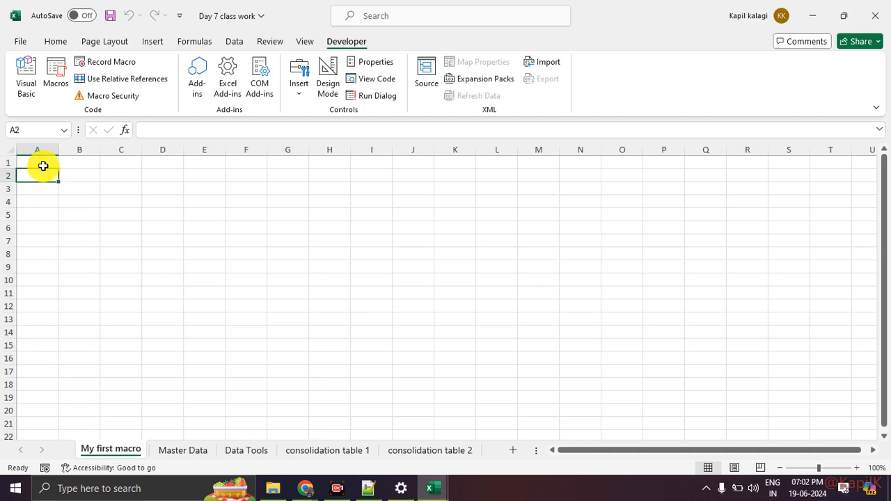
pyautogui.click(47, 163)
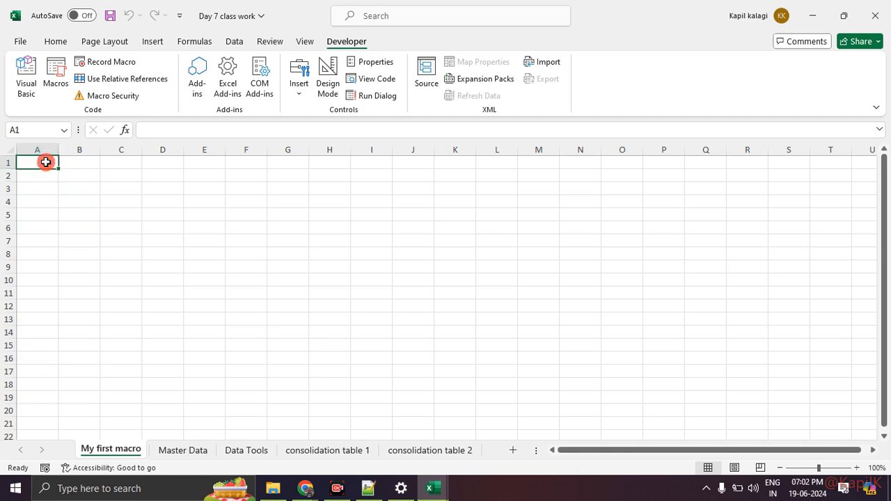
pyautogui.click(111, 64)
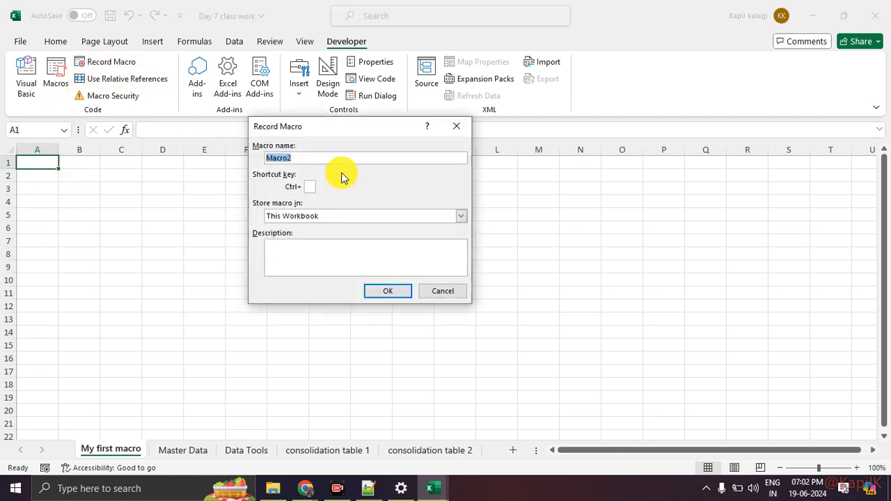
pyautogui.write('test1')
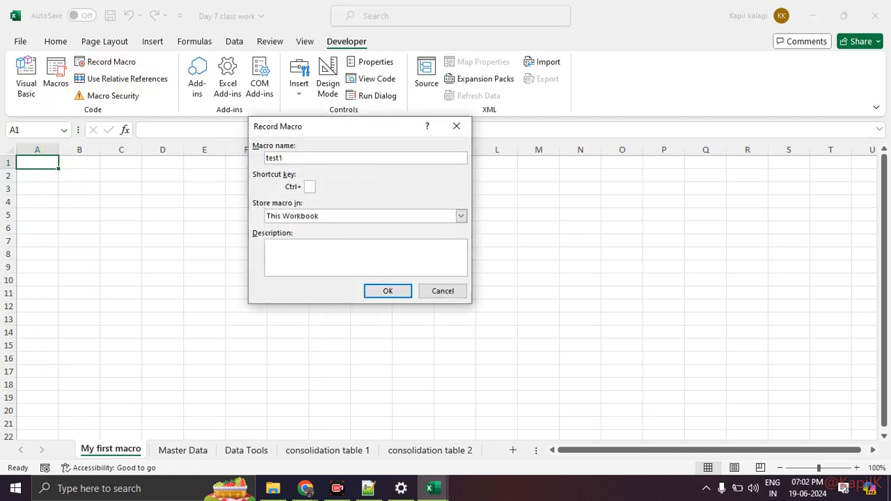
pyautogui.click(311, 188)
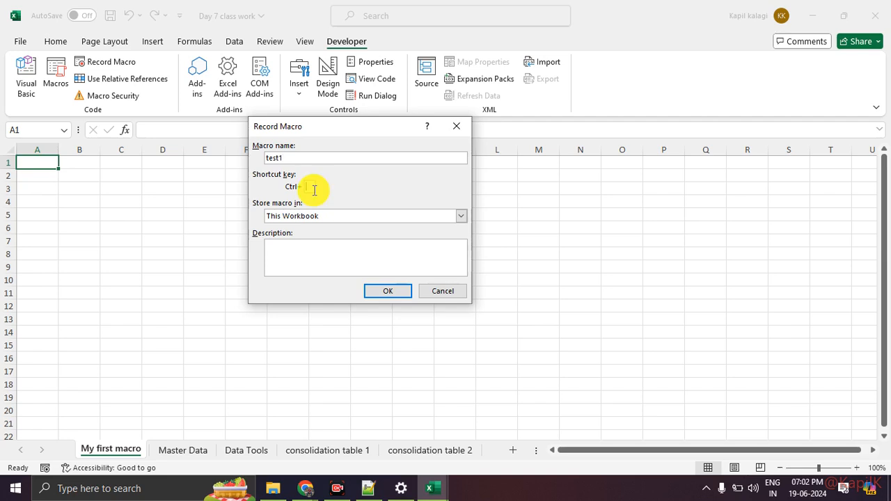
pyautogui.click(384, 290)
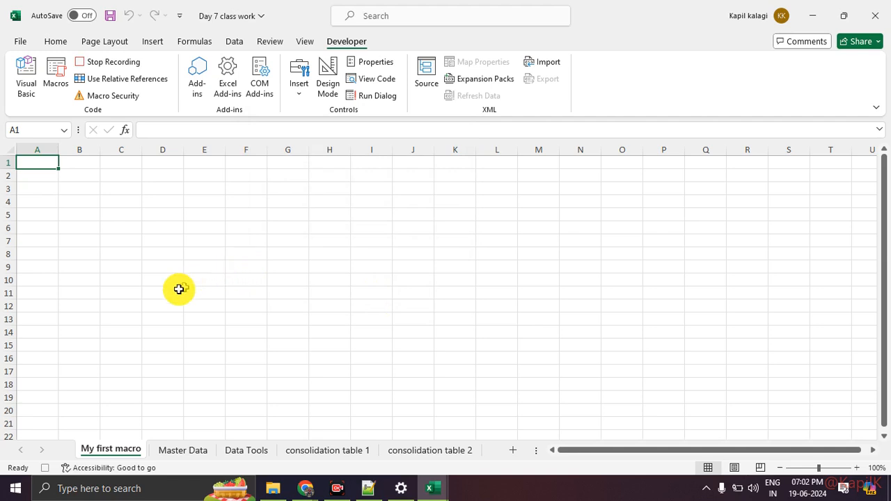
# - Enter myfirstmacro in cell A1, select cell B5, and stop the macro recording
pyautogui.write('myfirstmacro')
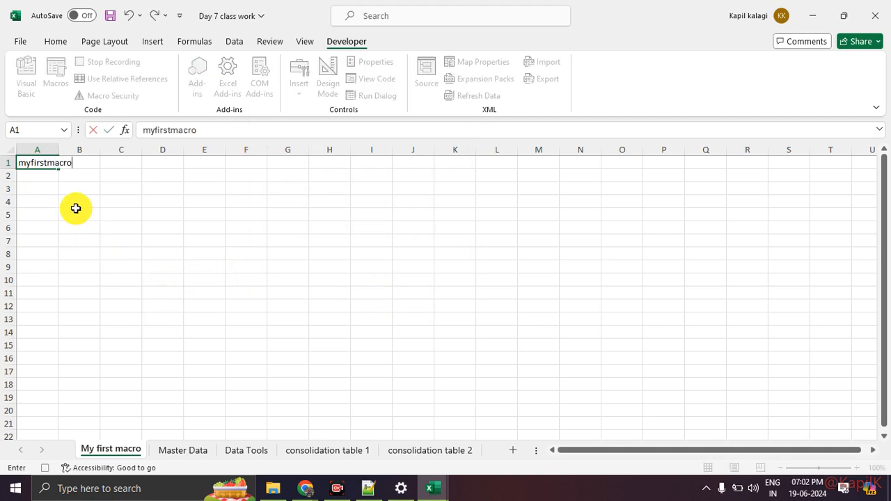
pyautogui.click(74, 213)
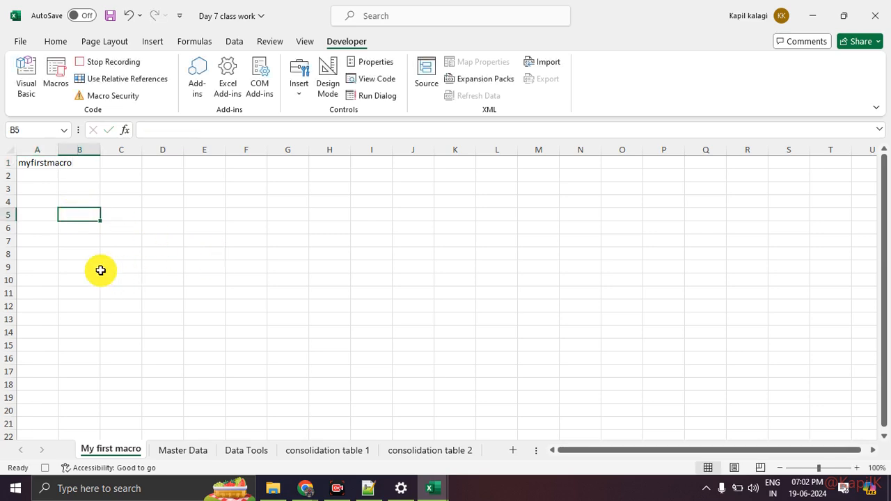
pyautogui.click(110, 64)
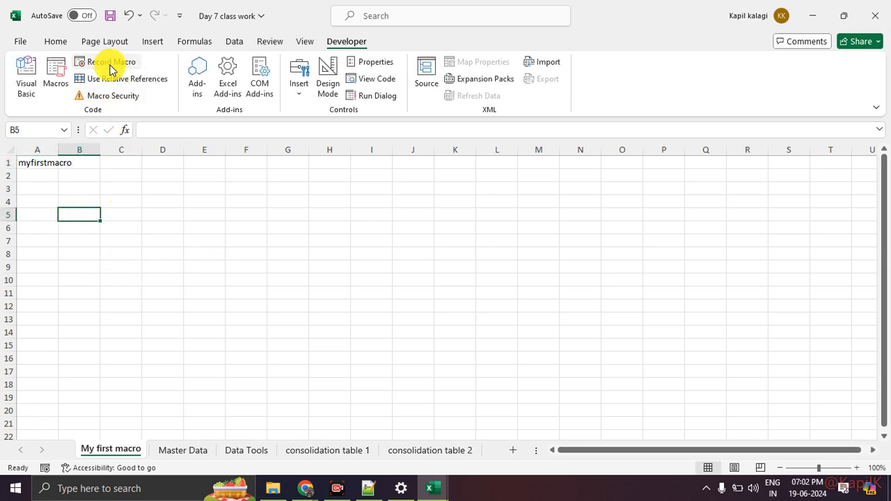
pyautogui.click(133, 242)
# - Clear the text in cell A1 and run the test1 macro with cell B8 selected
pyautogui.click(43, 163)
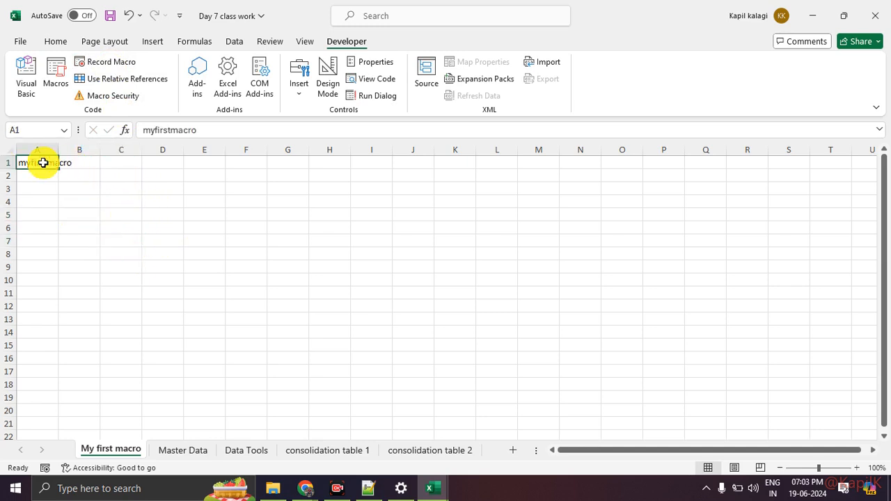
pyautogui.press('Delete')
pyautogui.click(91, 252)
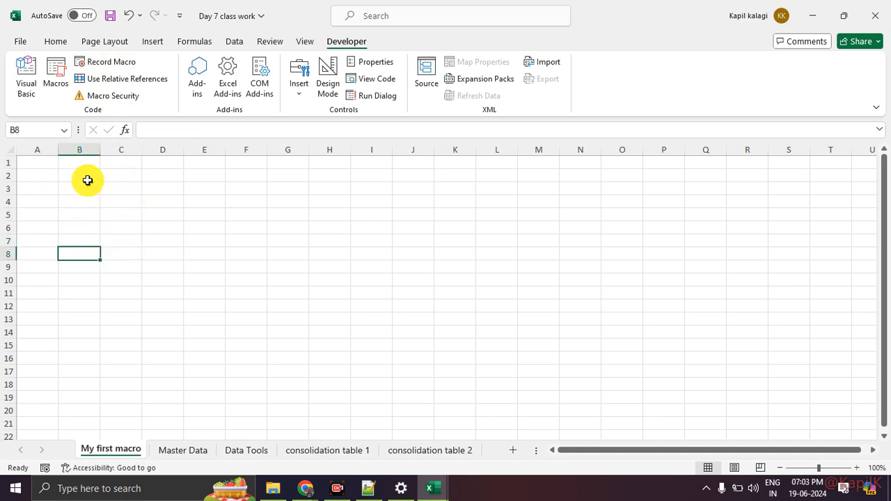
pyautogui.click(58, 78)
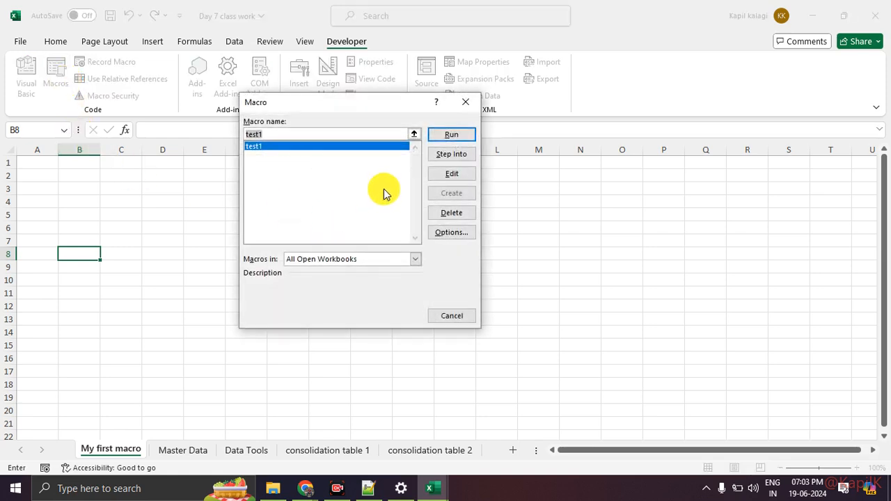
pyautogui.click(449, 135)
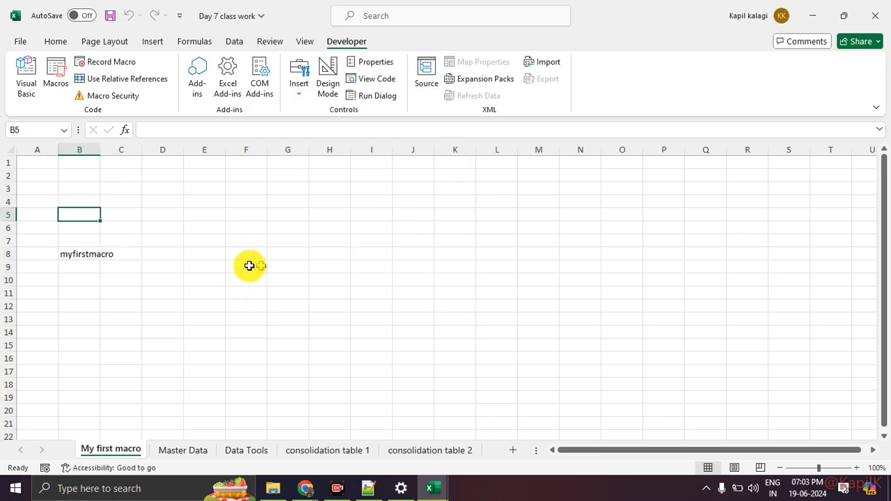
# - Run the test1 macro again in cells B5, I11 and M9
pyautogui.hotkey('ctrl', 'shift', 'm')
pyautogui.click(364, 295)
pyautogui.hotkey('ctrl', 'shift', 'm')
pyautogui.click(524, 267)
pyautogui.hotkey('ctrl', 'shift', 'm')
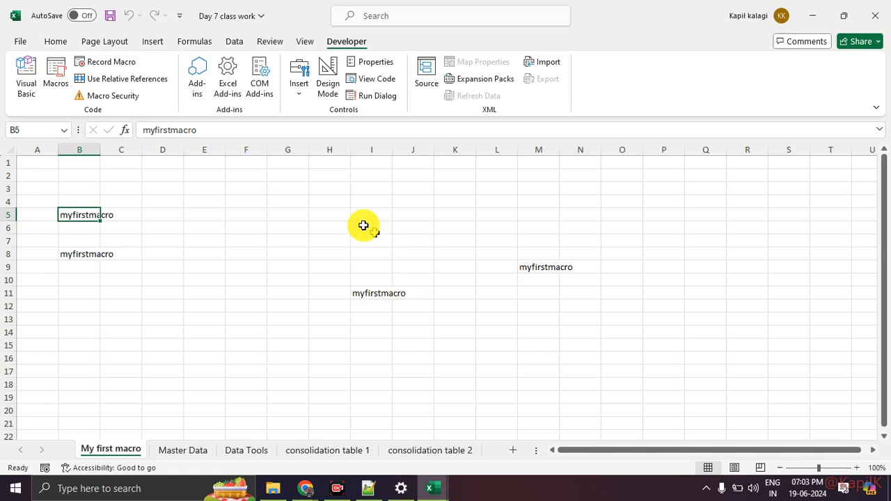
# - Start recording a macro named test2 with the shortcut letter b, stored in This Workbook
pyautogui.click(120, 64)
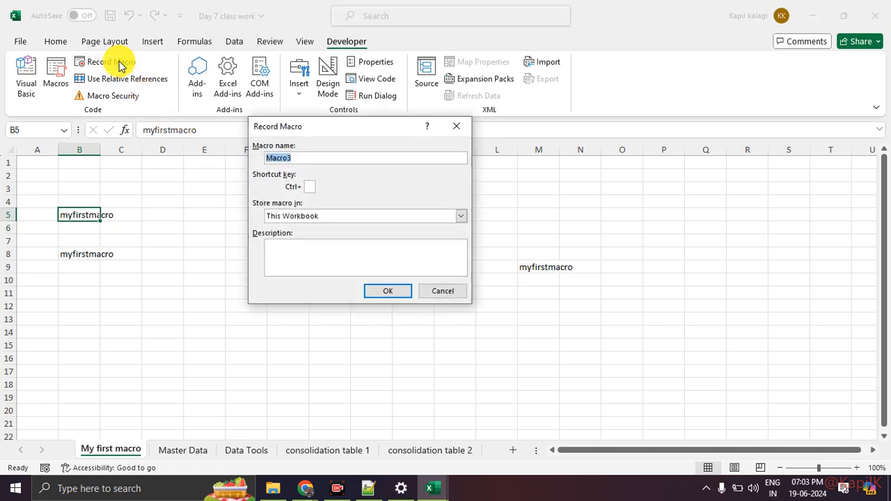
pyautogui.write('test2')
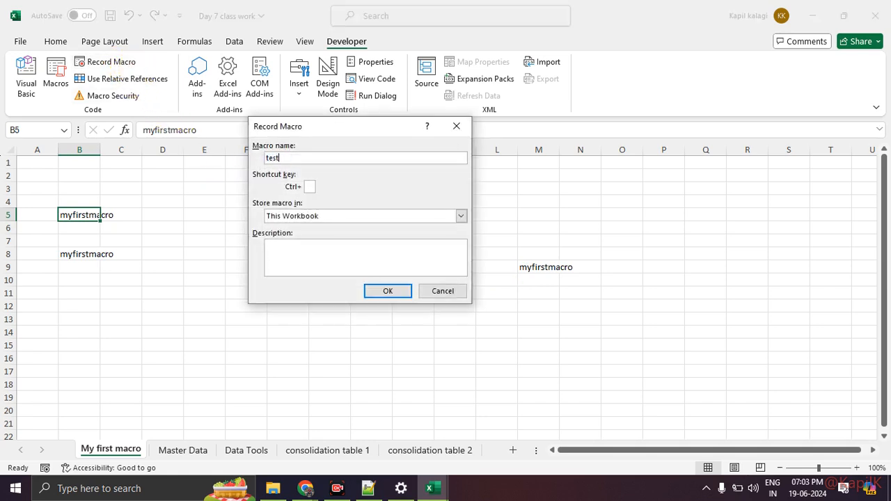
pyautogui.click(311, 189)
pyautogui.write('b')
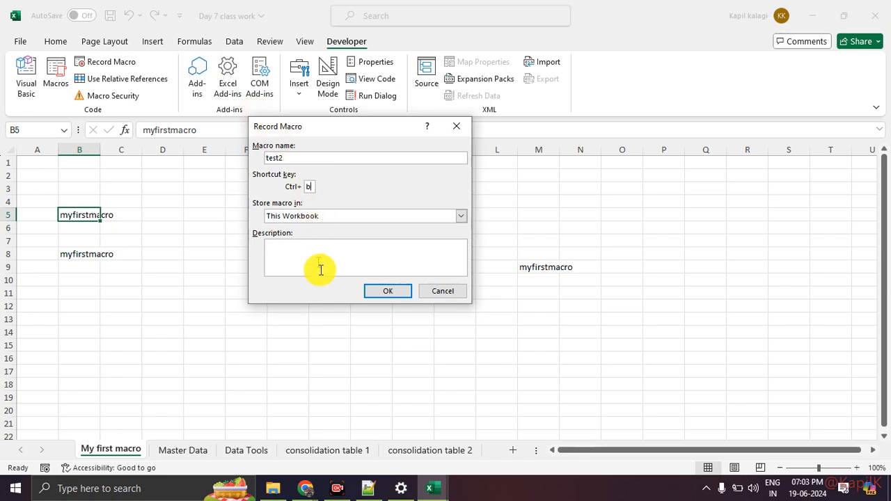
pyautogui.click(369, 286)
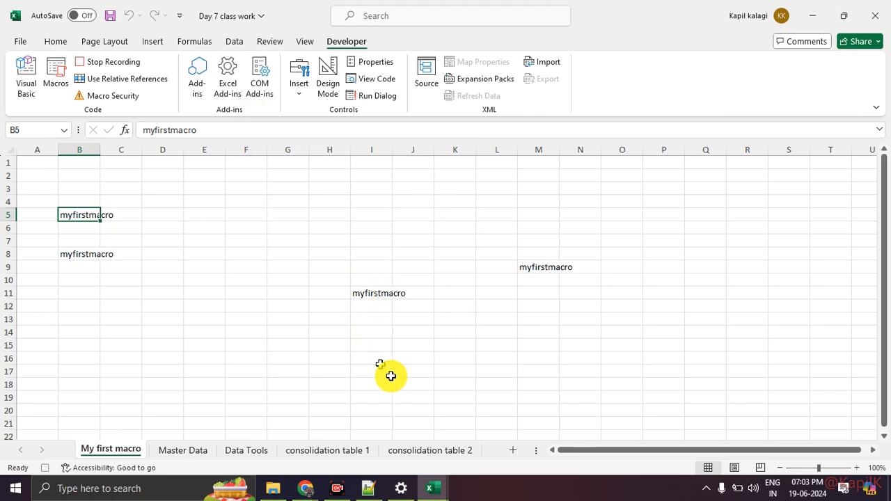
# - Add a new worksheet, enter "my second macro" in its cell A1, and stop the recording
pyautogui.click(513, 450)
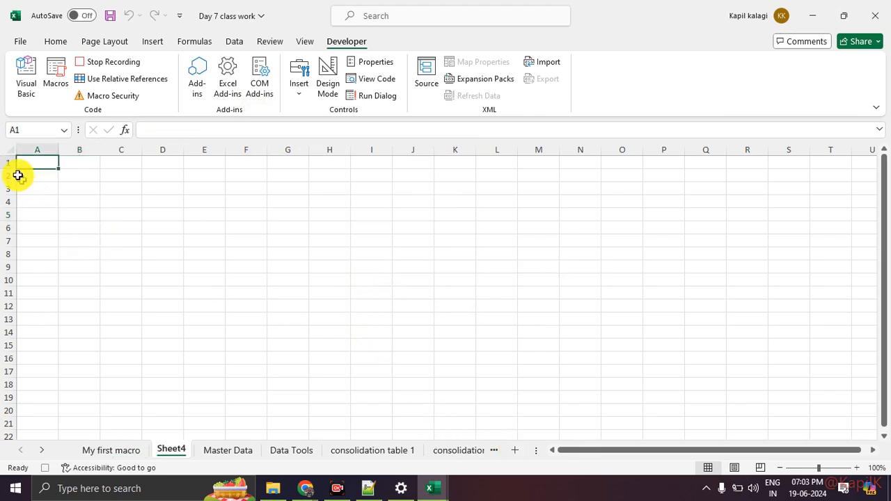
pyautogui.click(43, 163)
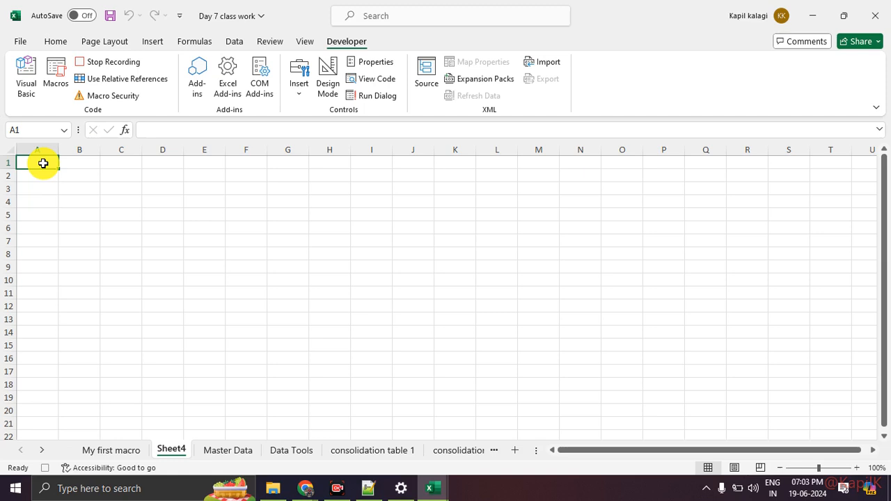
pyautogui.write('my second macro')
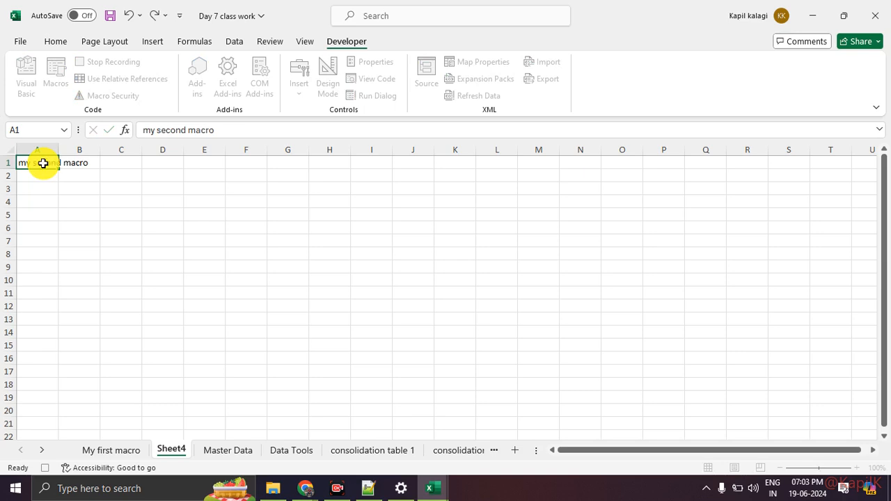
pyautogui.press('Return')
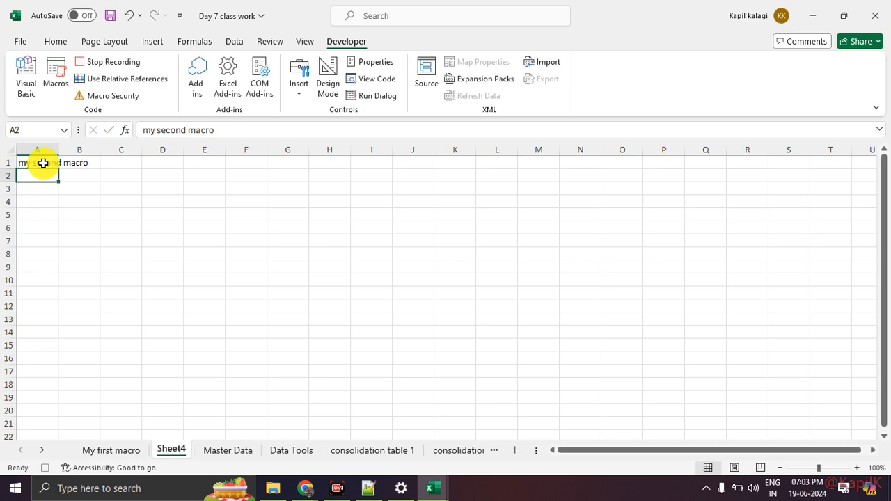
pyautogui.click(121, 64)
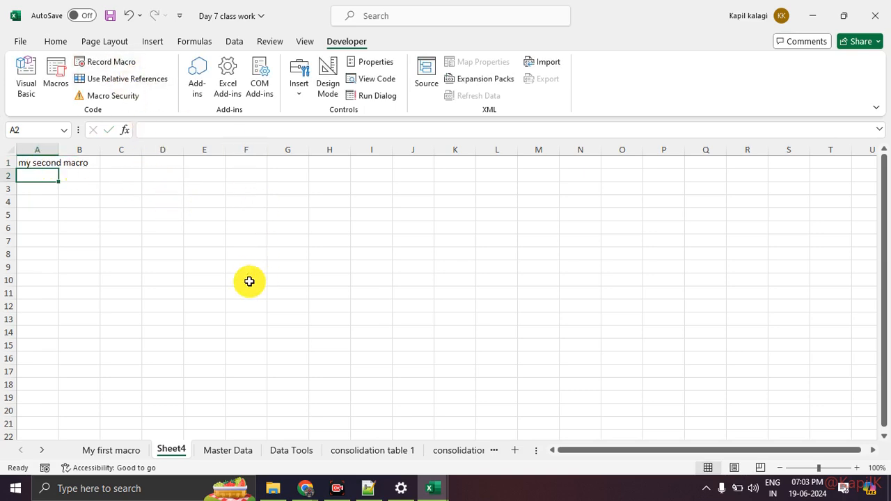
# - Run the test2 macro from cell E15 of the My first macro sheet
pyautogui.click(121, 449)
pyautogui.click(191, 345)
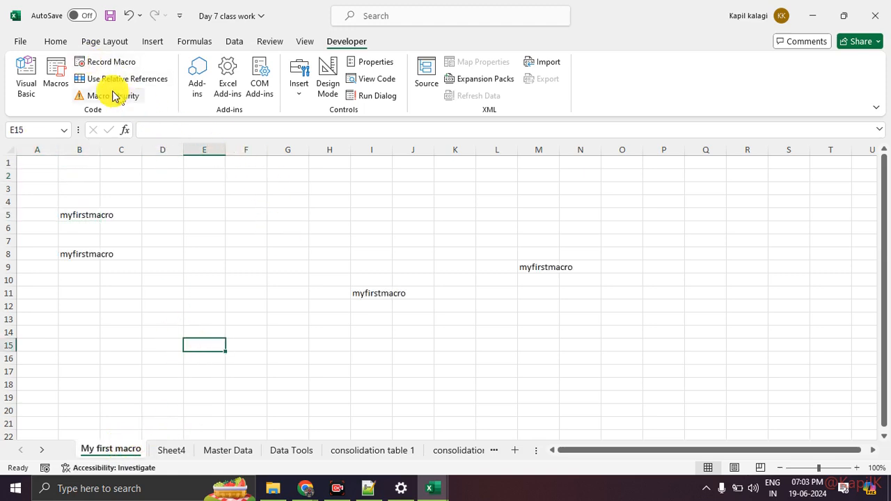
pyautogui.click(59, 83)
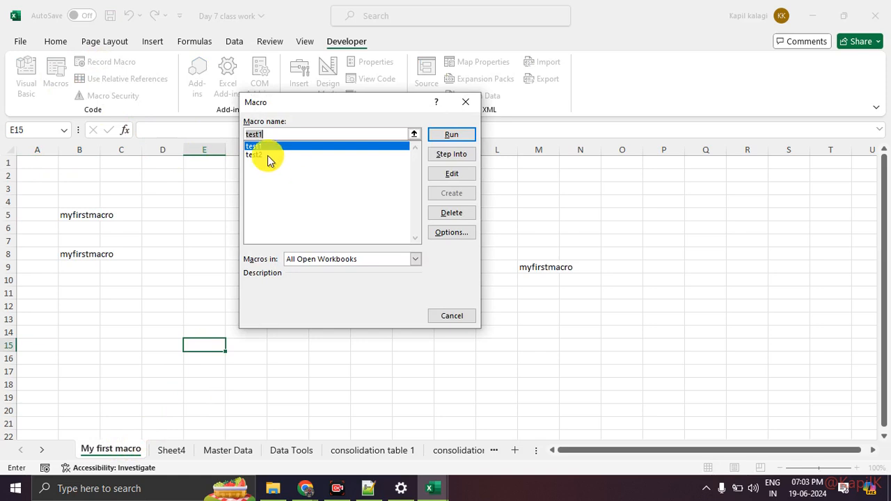
pyautogui.click(267, 155)
pyautogui.click(451, 135)
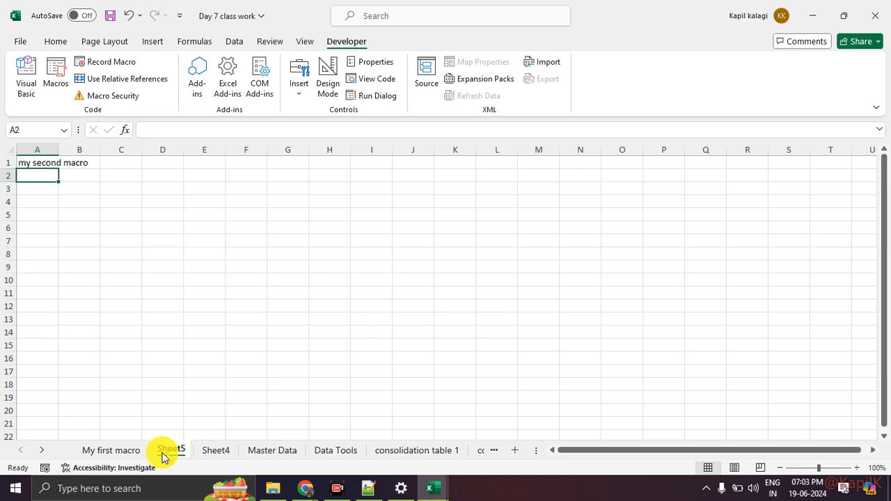
# - Run test2 once more from the My first macro sheet, and return to that sheet
pyautogui.click(129, 453)
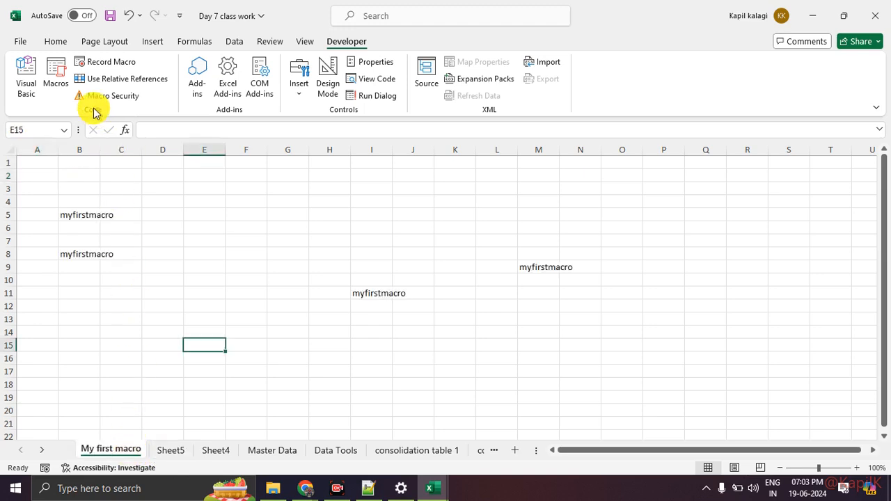
pyautogui.click(51, 82)
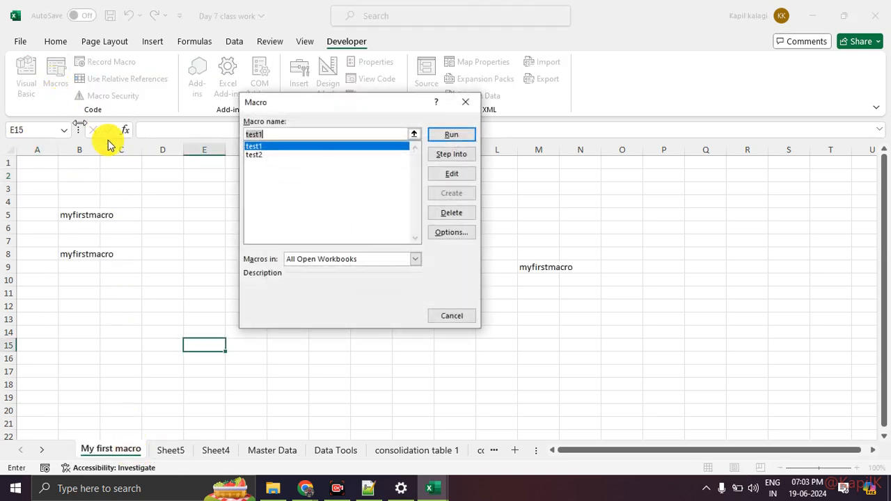
pyautogui.click(451, 136)
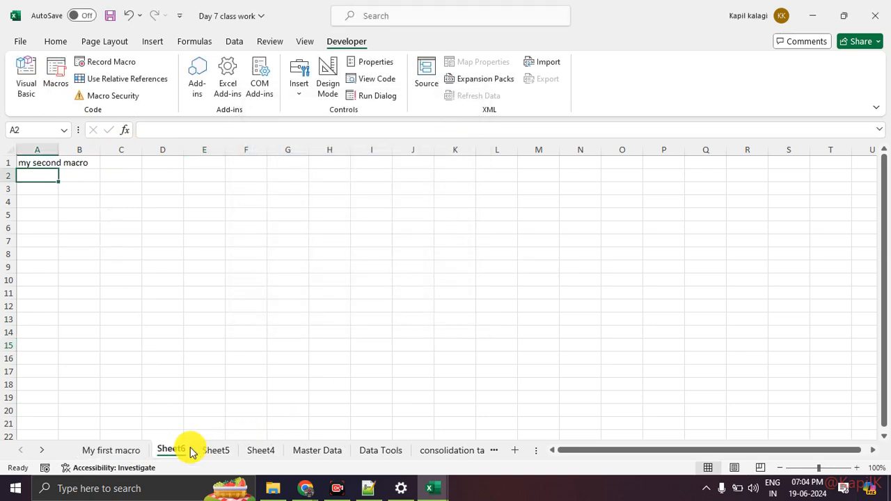
pyautogui.click(113, 450)
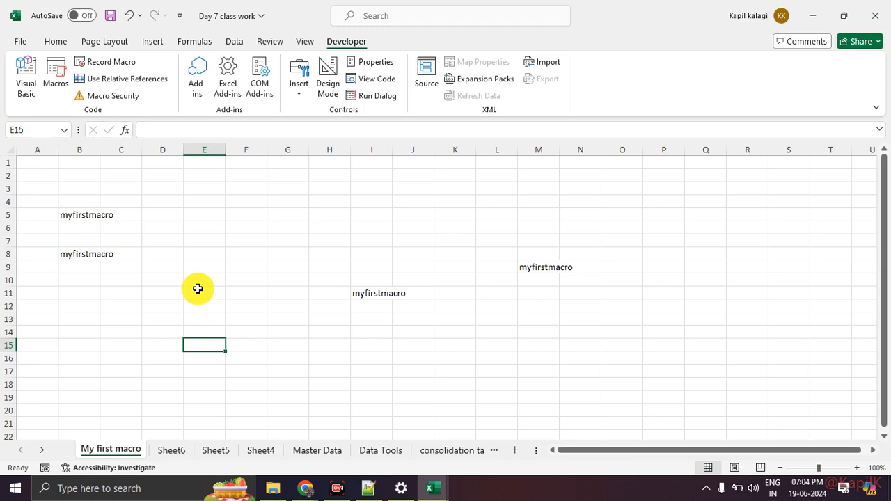
# - Run the test2 macro four times from the My first macro sheet, and return to that sheet through the added ones
pyautogui.hotkey('ctrl', 'shift', 'm')
pyautogui.hotkey('ctrl', 'shift', 'm')
pyautogui.hotkey('ctrl', 'shift', 'm')
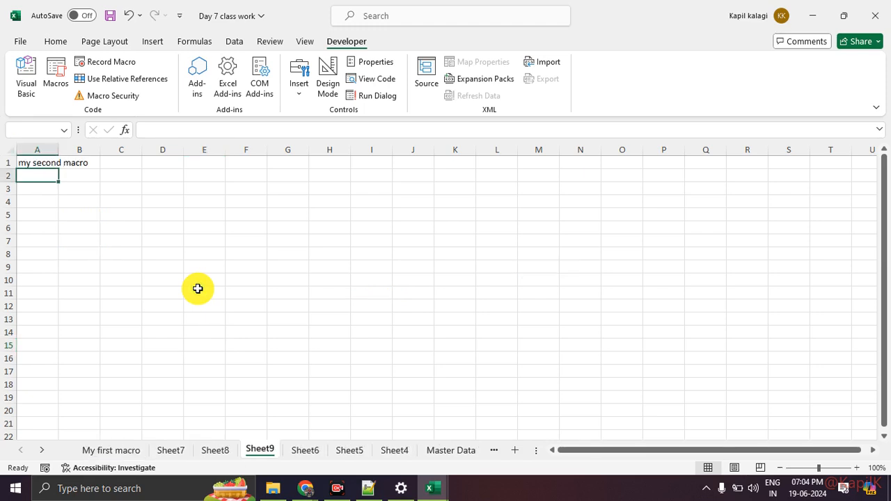
pyautogui.hotkey('ctrl', 'shift', 'm')
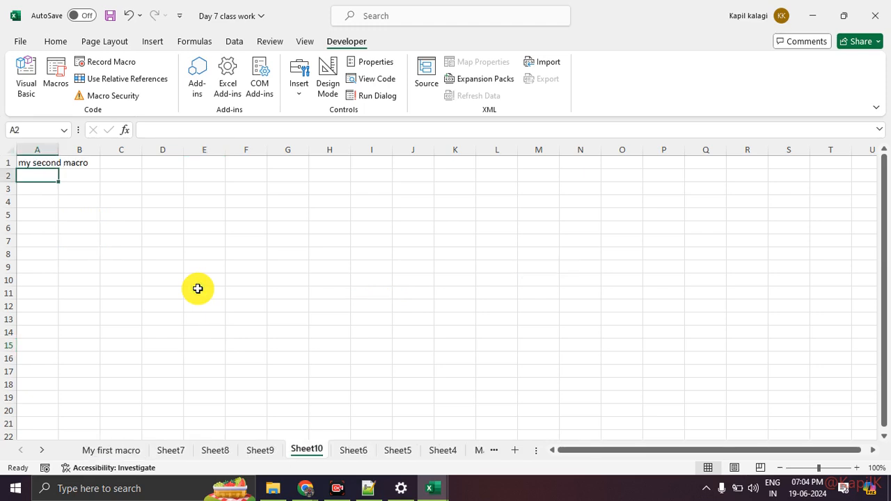
pyautogui.click(251, 450)
pyautogui.click(217, 453)
pyautogui.click(174, 453)
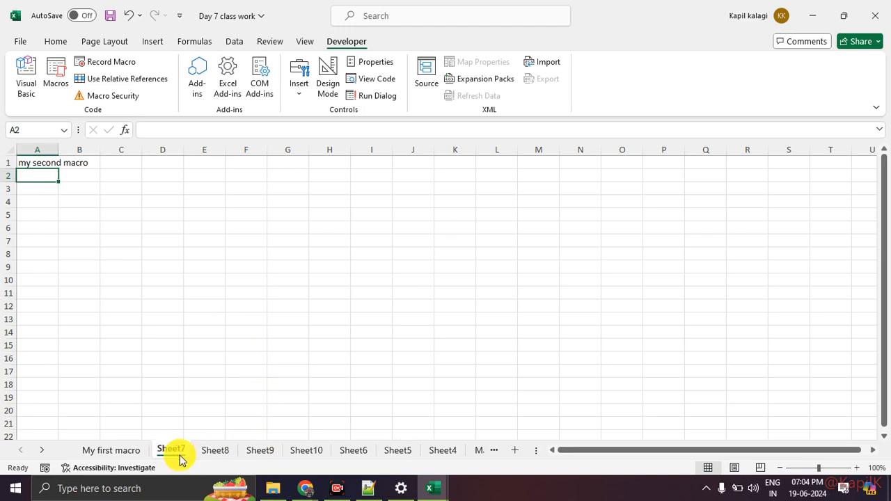
pyautogui.click(117, 450)
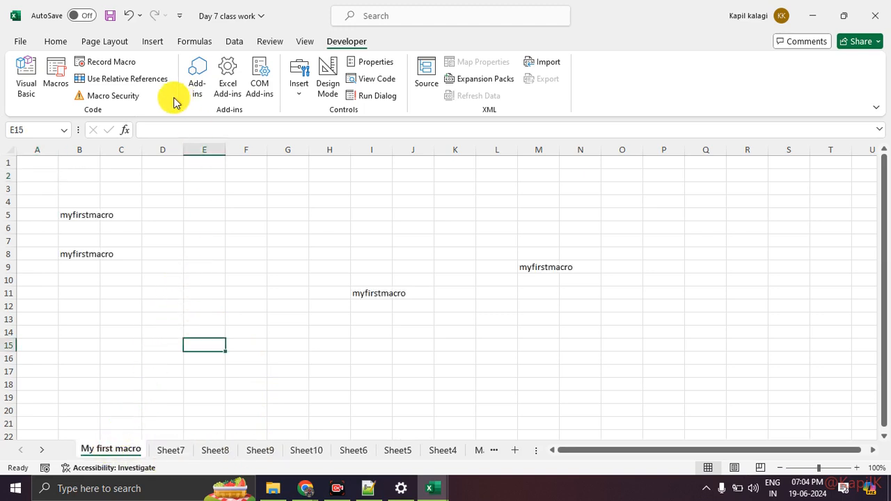
# - Open the recorded code of the test2 macro for review, and return to the workbook
pyautogui.click(57, 76)
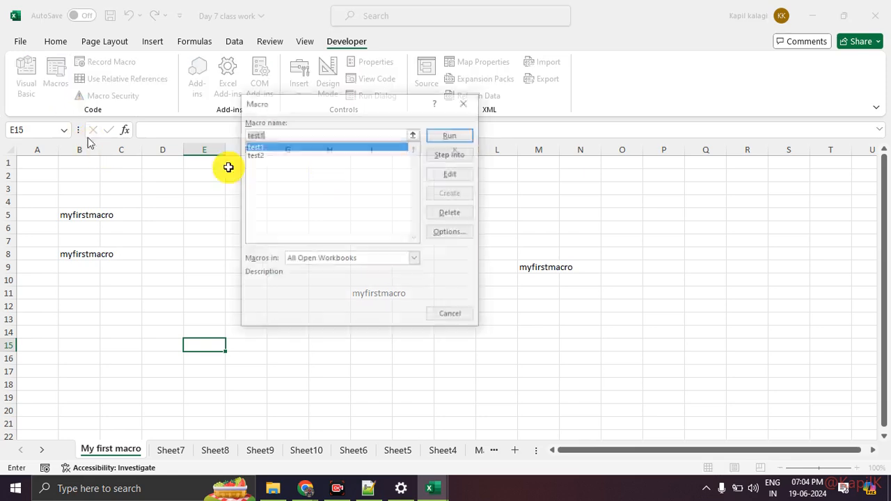
pyautogui.click(261, 154)
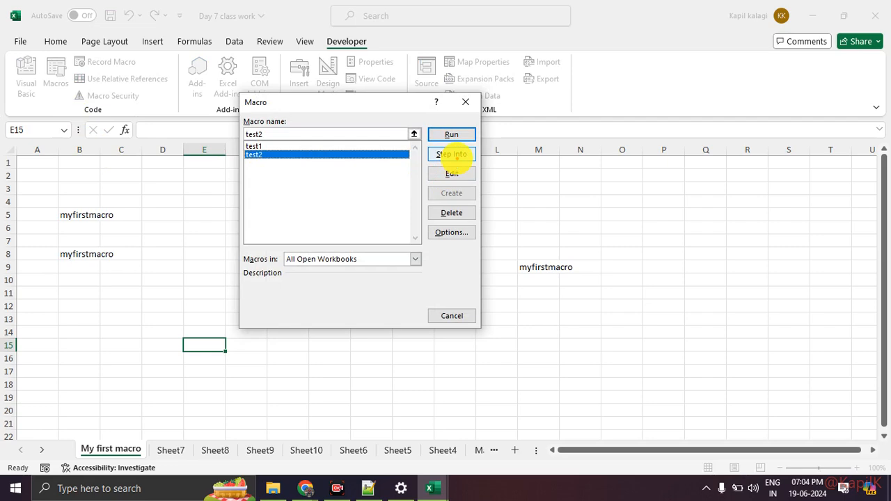
pyautogui.moveTo(473, 131)
pyautogui.mouseDown()
pyautogui.moveTo(422, 130)
pyautogui.moveTo(488, 160)
pyautogui.moveTo(456, 143)
pyautogui.moveTo(421, 382)
pyautogui.mouseUp()
pyautogui.press('Escape')
pyautogui.hotkey('ctrl', '1')
pyautogui.click(470, 163)
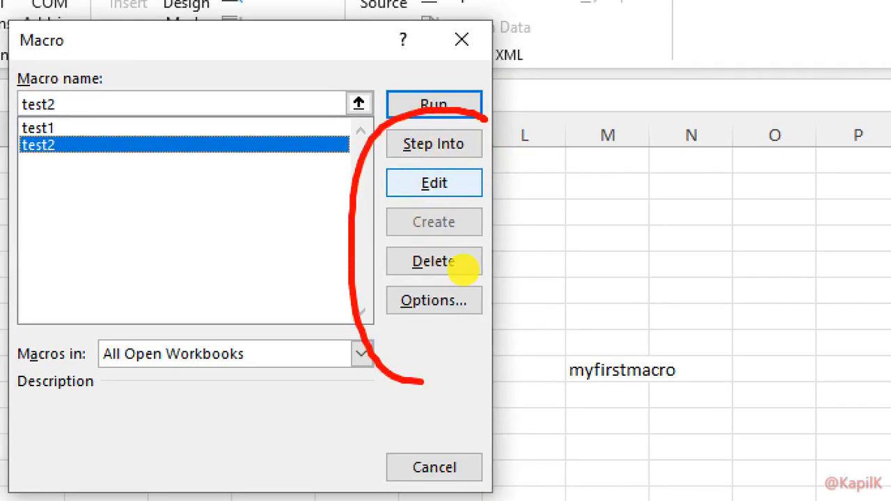
pyautogui.moveTo(463, 268); pyautogui.dragTo(410, 121)
pyautogui.press('Escape')
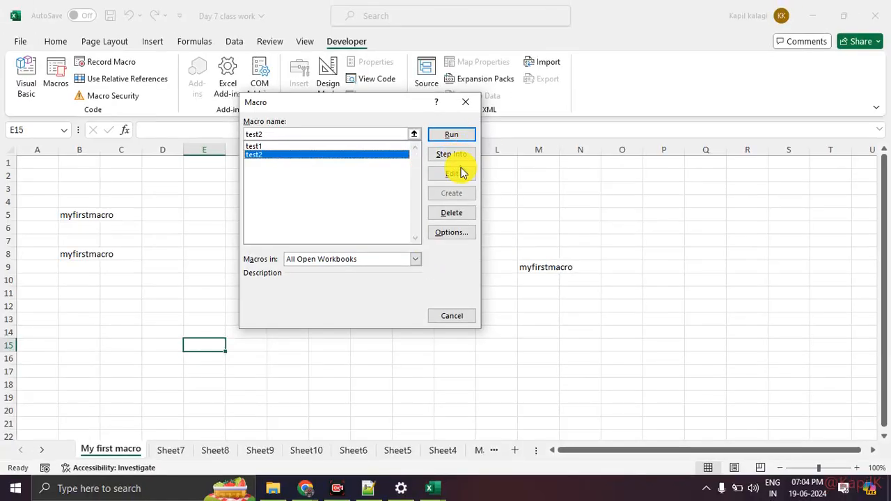
pyautogui.click(452, 174)
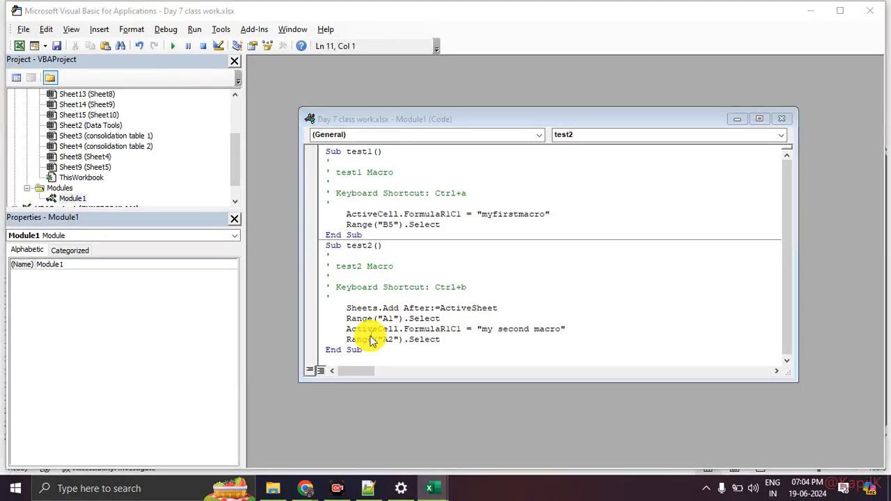
pyautogui.hotkey('alt', 'F11')
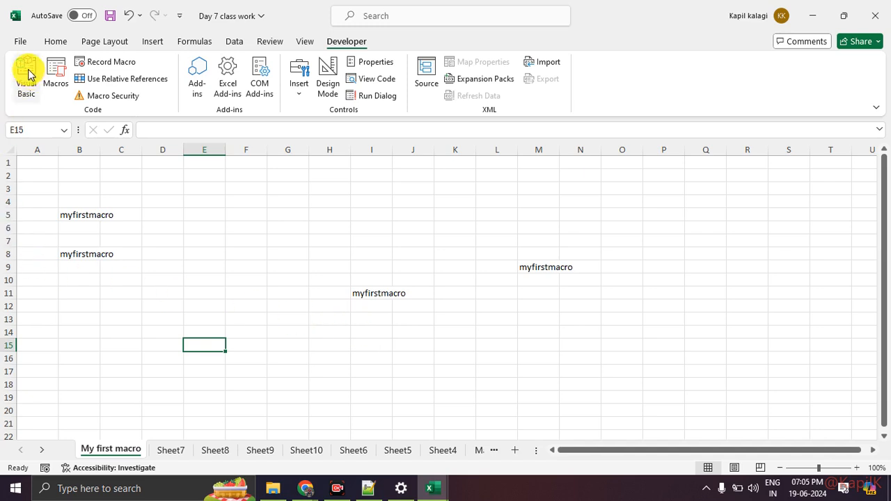
# - Check in the ribbon customization options that the Developer tab is enabled, and accept the settings
pyautogui.click(22, 45)
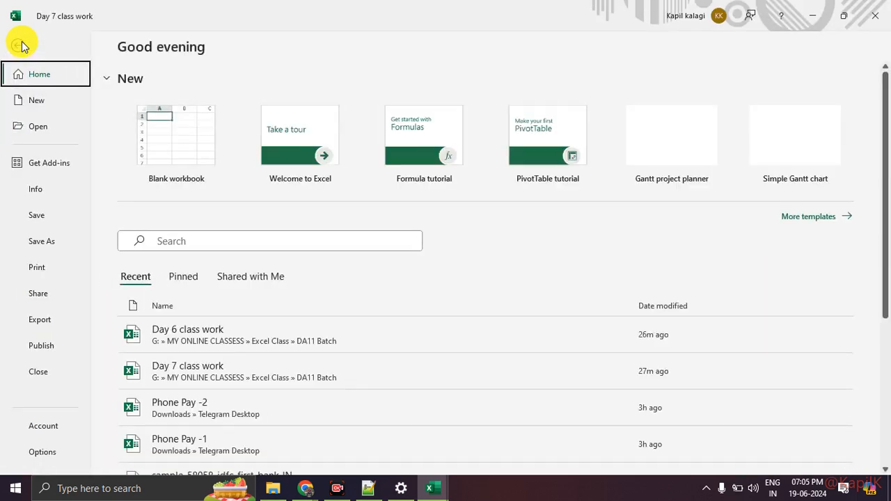
pyautogui.click(56, 459)
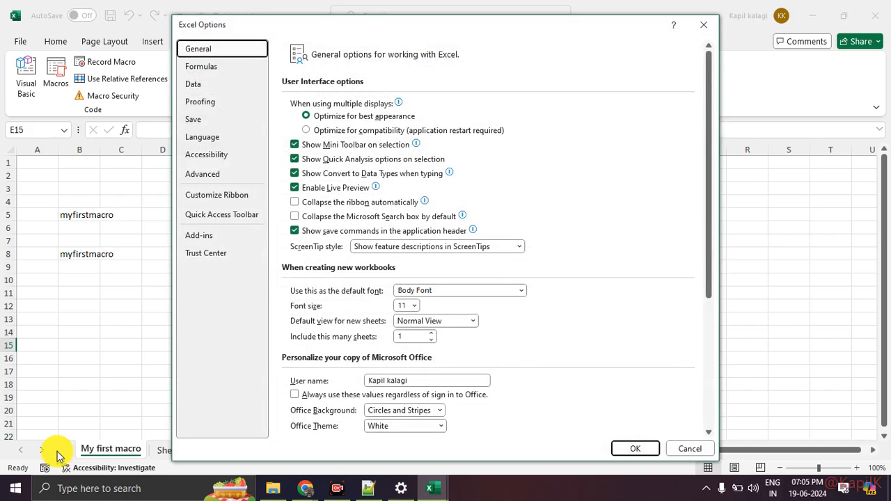
pyautogui.click(221, 194)
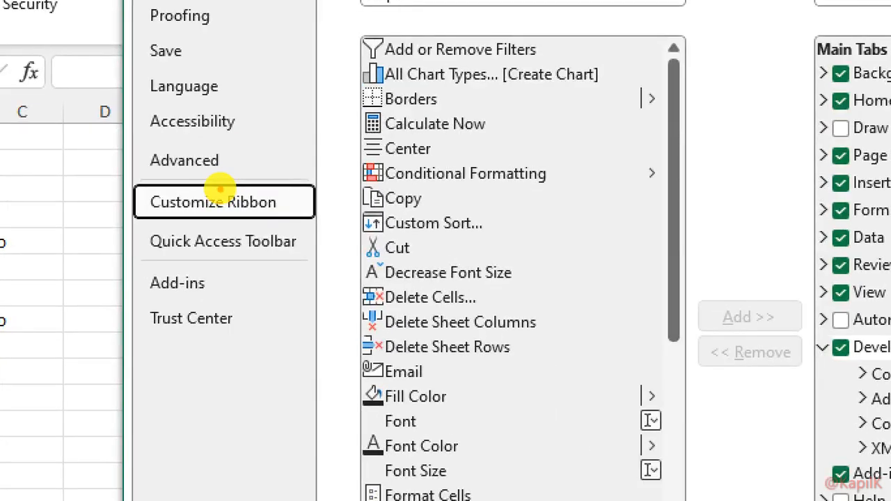
pyautogui.moveTo(254, 183)
pyautogui.mouseDown()
pyautogui.moveTo(189, 185)
pyautogui.moveTo(239, 187)
pyautogui.mouseUp()
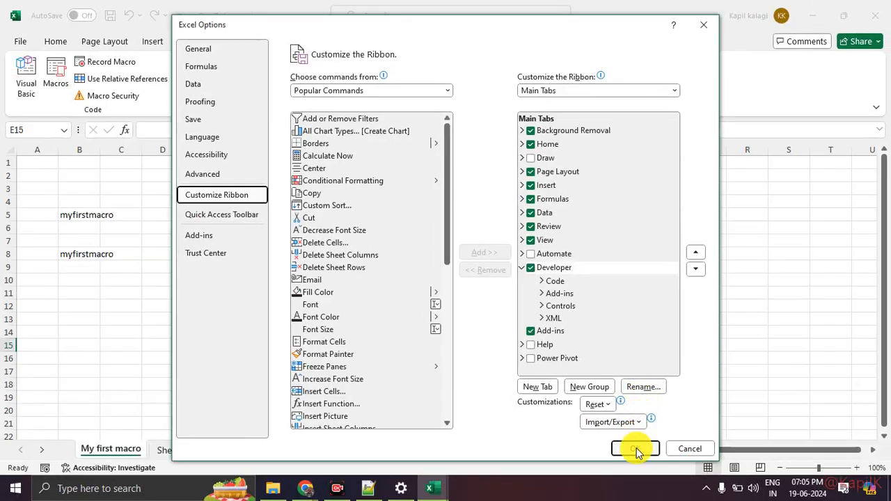
pyautogui.click(634, 448)
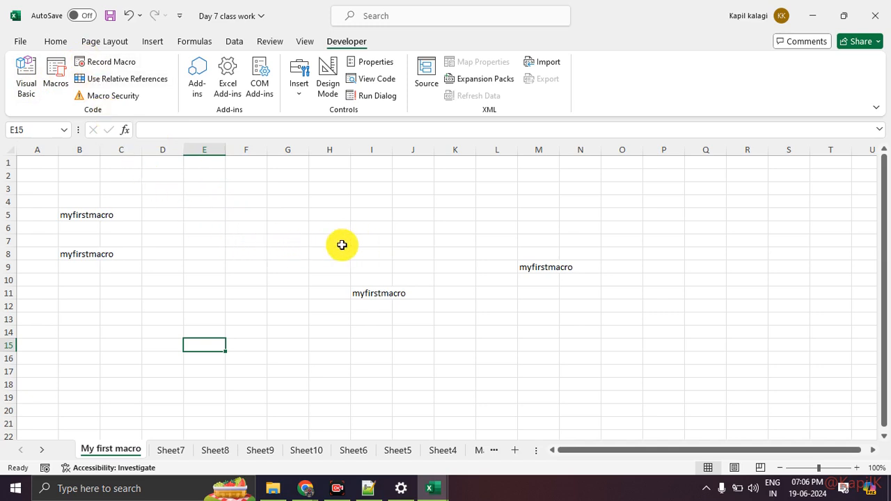
# - Go through the sheets to Master Data and widen its First Name, Department and Grade columns
pyautogui.click(175, 451)
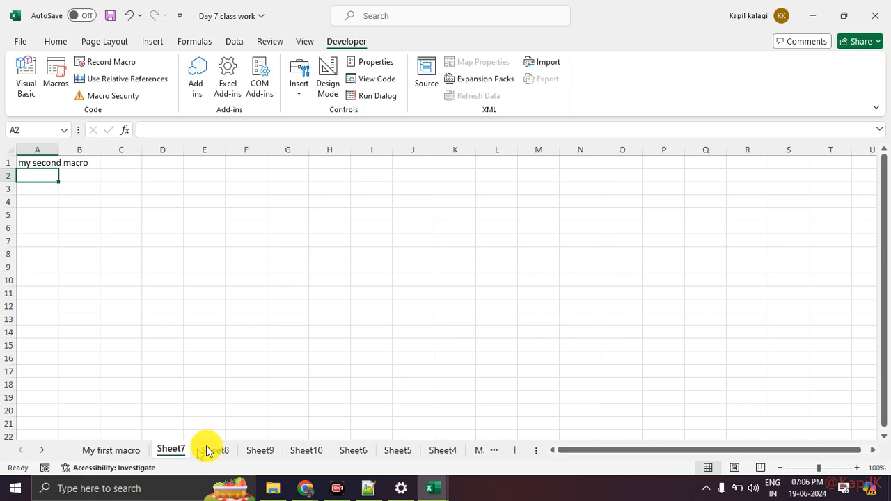
pyautogui.click(215, 451)
pyautogui.click(260, 451)
pyautogui.click(307, 450)
pyautogui.click(353, 451)
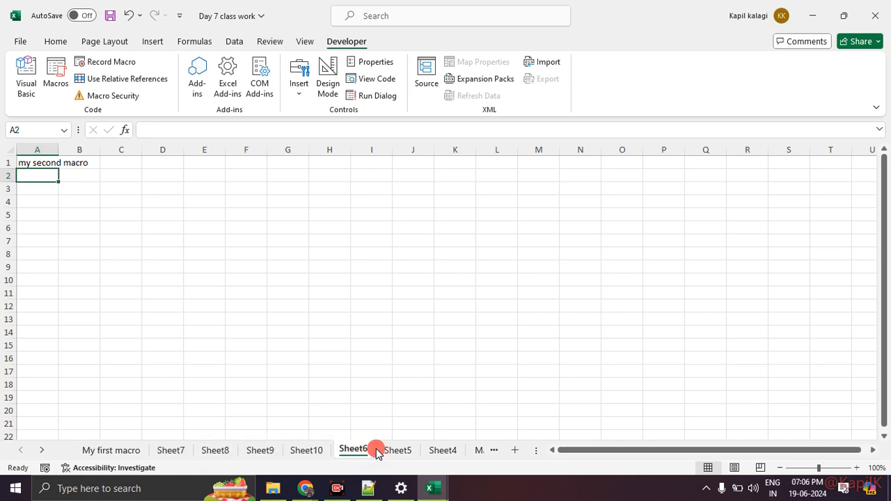
pyautogui.click(423, 451)
pyautogui.click(467, 451)
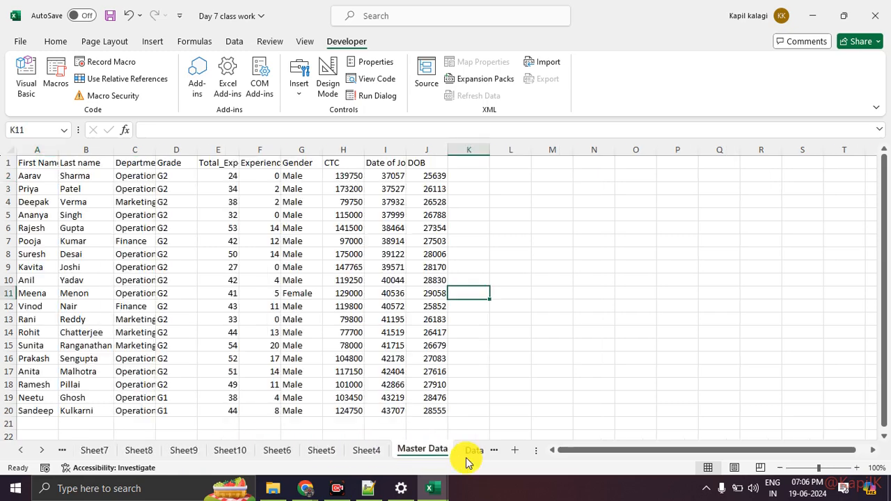
pyautogui.moveTo(157, 150); pyautogui.dragTo(265, 150)
pyautogui.click(239, 256)
pyautogui.moveTo(59, 150); pyautogui.dragTo(91, 151)
pyautogui.click(142, 292)
# - Examine the Master Data table, including the number format of its Date of Join and DOB columns
pyautogui.moveTo(43, 188); pyautogui.dragTo(104, 291)
pyautogui.moveTo(171, 216); pyautogui.dragTo(171, 307)
pyautogui.moveTo(447, 213); pyautogui.dragTo(445, 306)
pyautogui.click(360, 241)
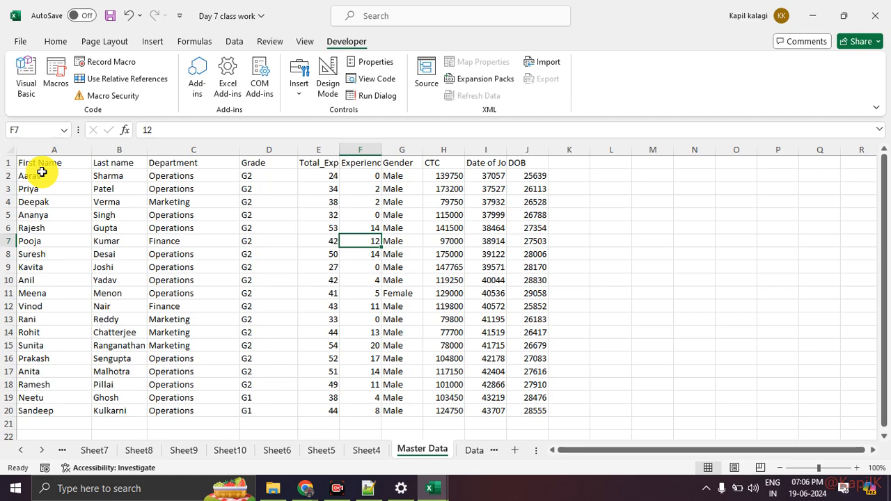
pyautogui.moveTo(39, 166); pyautogui.dragTo(512, 405)
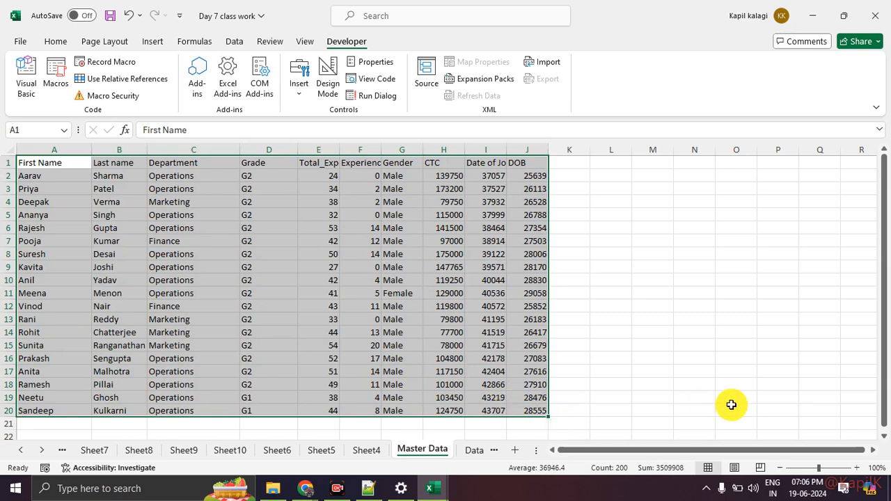
pyautogui.click(678, 345)
pyautogui.moveTo(494, 175); pyautogui.dragTo(496, 326)
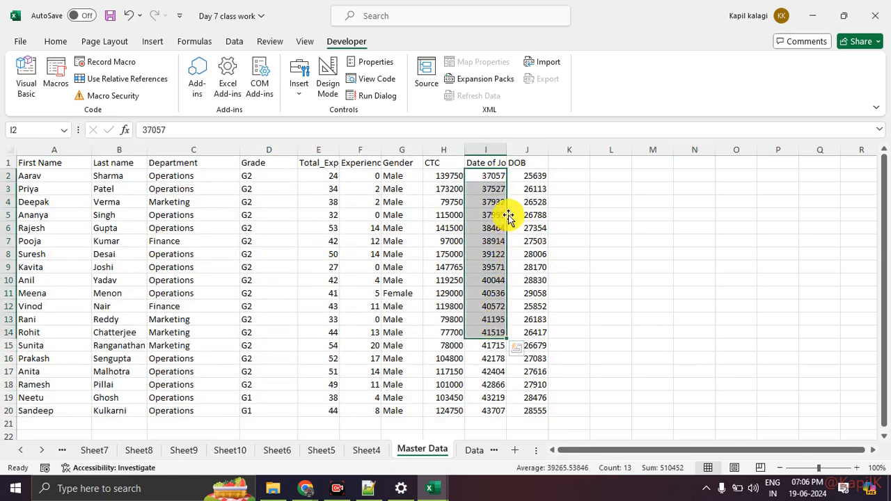
pyautogui.moveTo(525, 177); pyautogui.dragTo(532, 345)
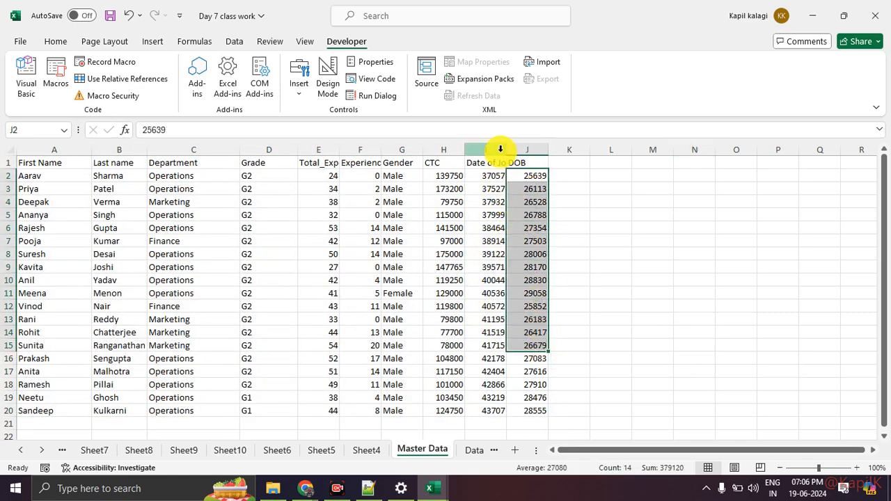
# - Widen the Date of Join column to fit its header, and review the CTC values and header row
pyautogui.moveTo(506, 150); pyautogui.dragTo(538, 165)
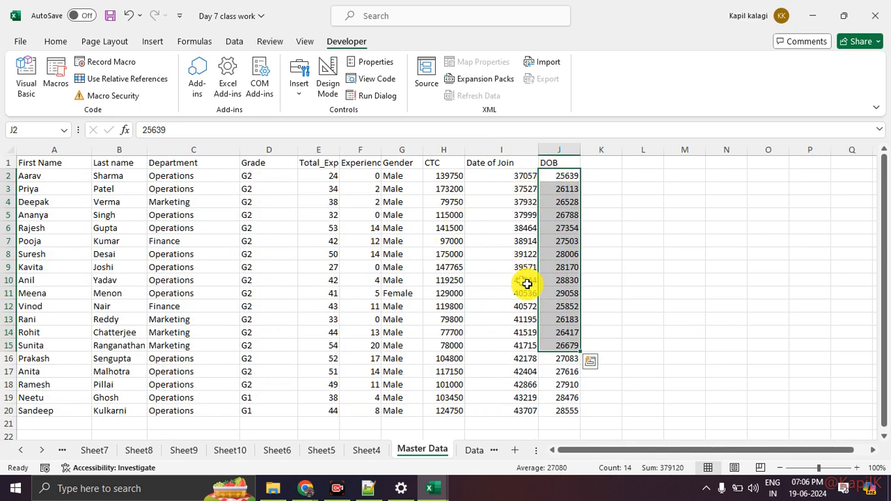
pyautogui.click(667, 282)
pyautogui.moveTo(451, 178); pyautogui.dragTo(453, 383)
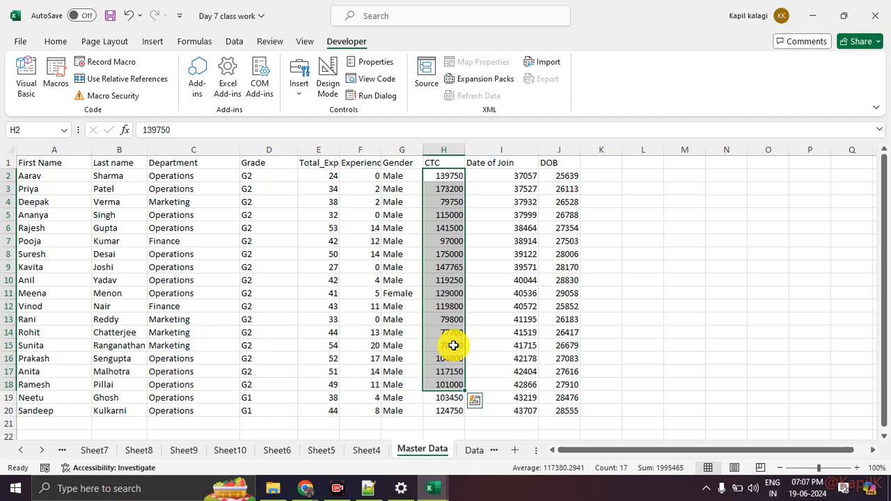
pyautogui.moveTo(66, 163); pyautogui.dragTo(587, 155)
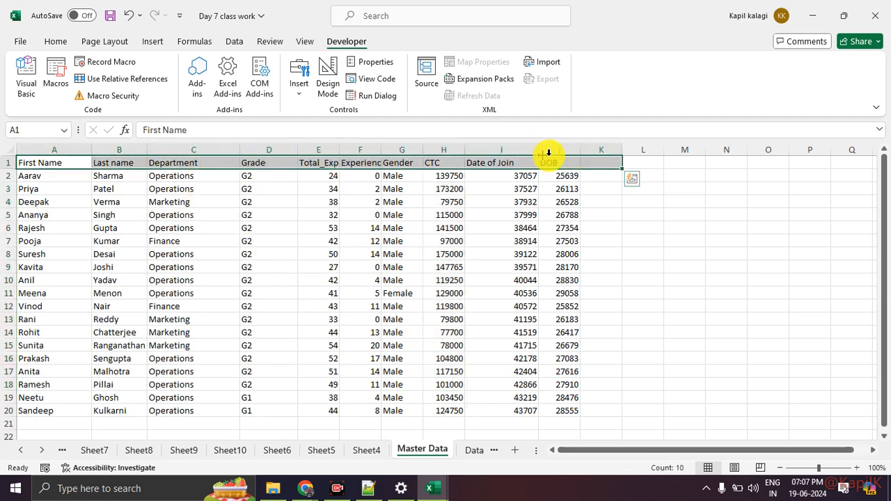
pyautogui.click(559, 163)
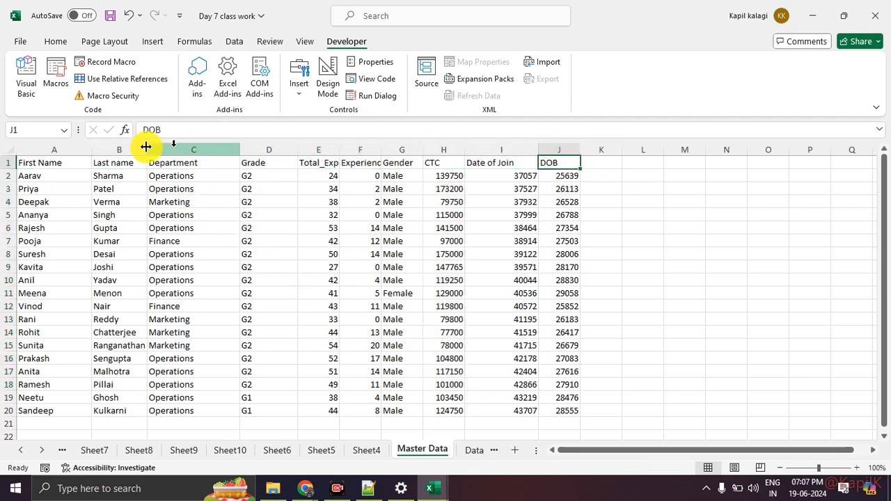
pyautogui.moveTo(61, 165); pyautogui.dragTo(566, 400)
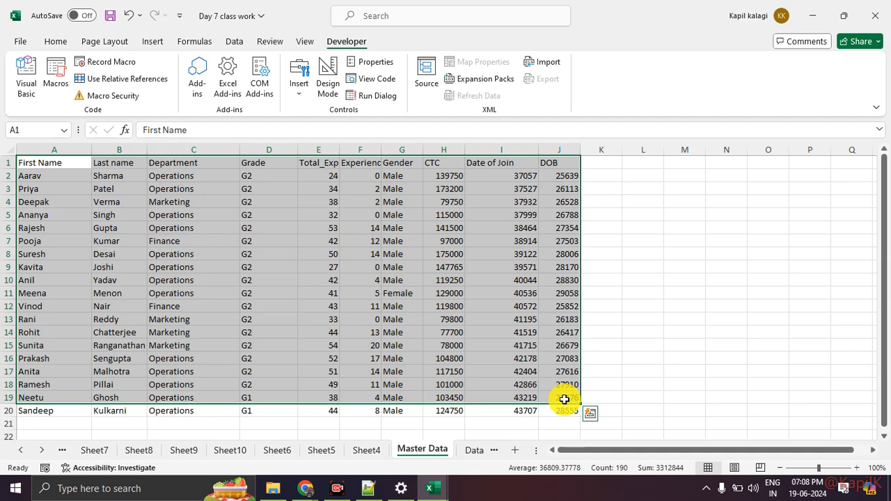
pyautogui.click(672, 359)
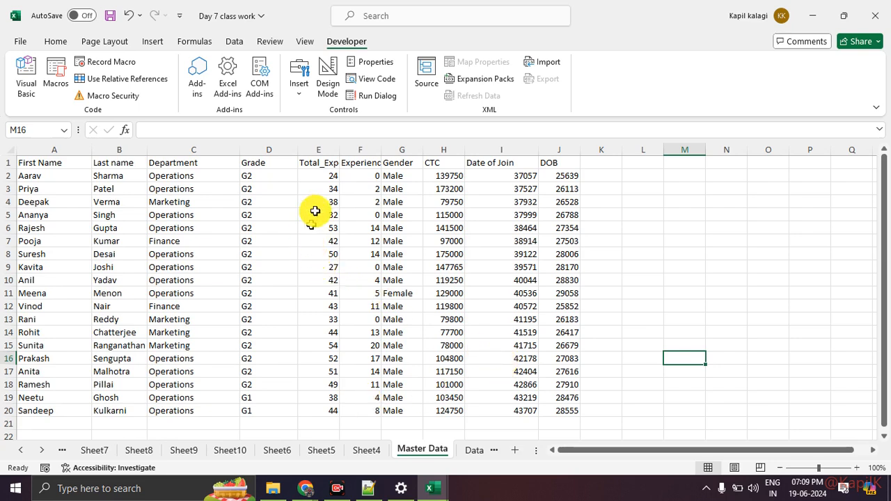
# - Start recording a macro named HRDataCleaning with the shortcut letter h, stored in This Workbook
pyautogui.click(98, 62)
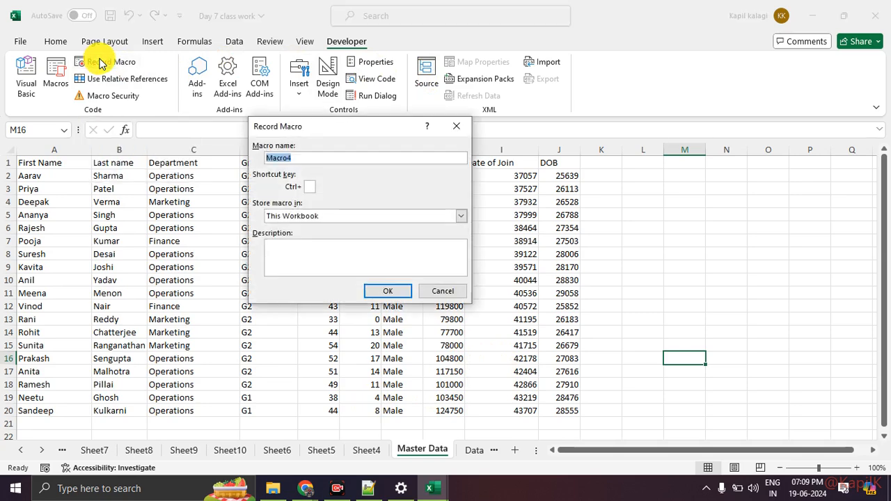
pyautogui.write('HRData')
pyautogui.write('Ceal')
pyautogui.press('BackSpace')
pyautogui.press('BackSpace')
pyautogui.press('BackSpace')
pyautogui.write('leaning')
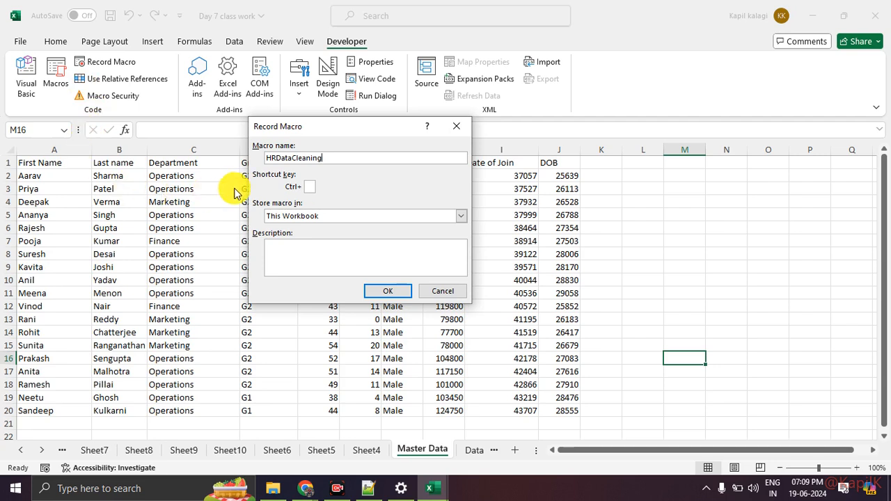
pyautogui.click(310, 186)
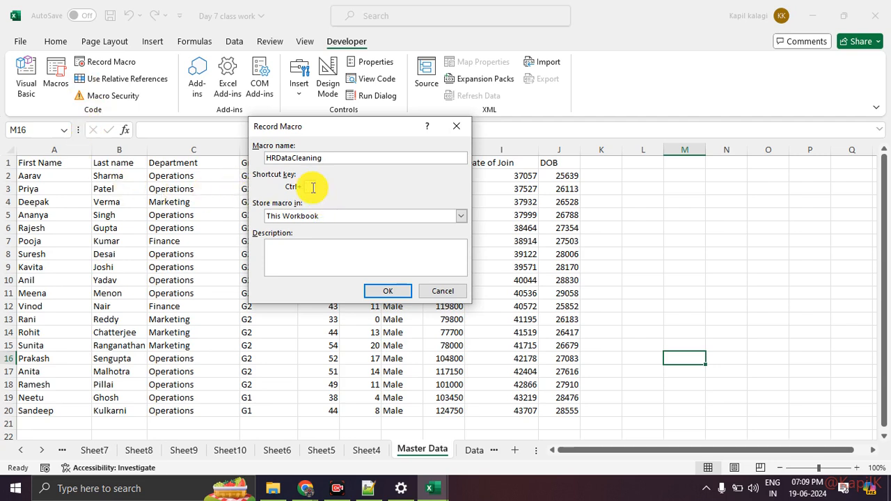
pyautogui.write('h')
pyautogui.click(376, 289)
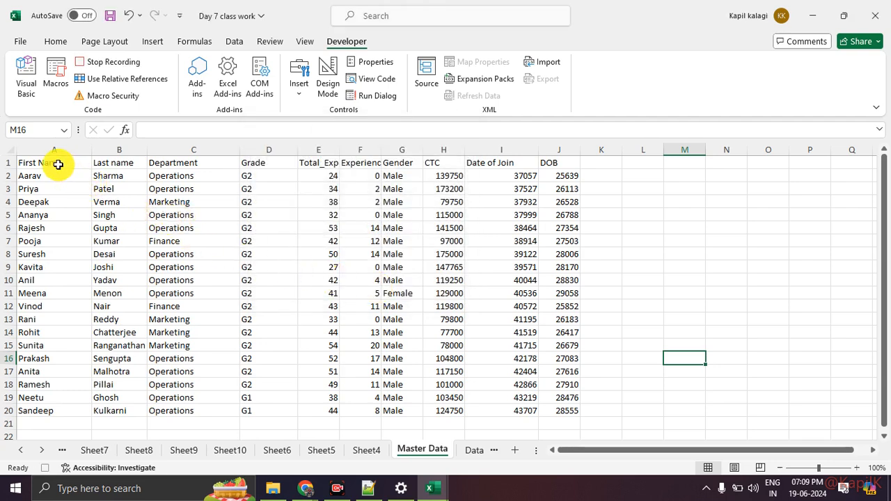
# - Copy the whole Master Data table A1:J20 and paste it into cell A1 of a new worksheet
pyautogui.moveTo(59, 164); pyautogui.dragTo(568, 411)
pyautogui.hotkey('ctrl', 'c')
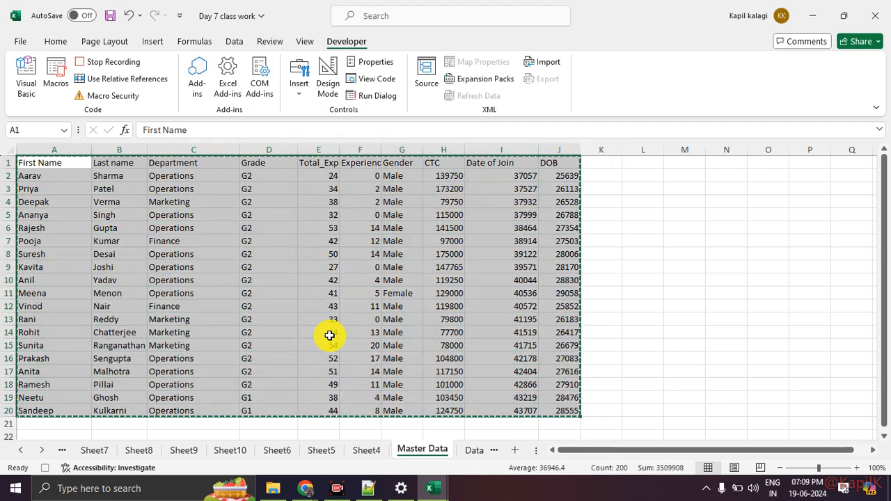
pyautogui.click(512, 450)
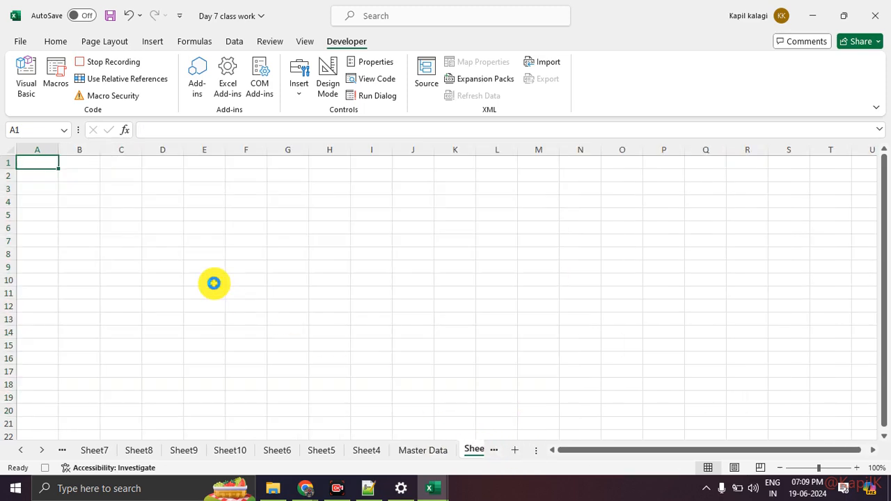
pyautogui.hotkey('ctrl', 'v')
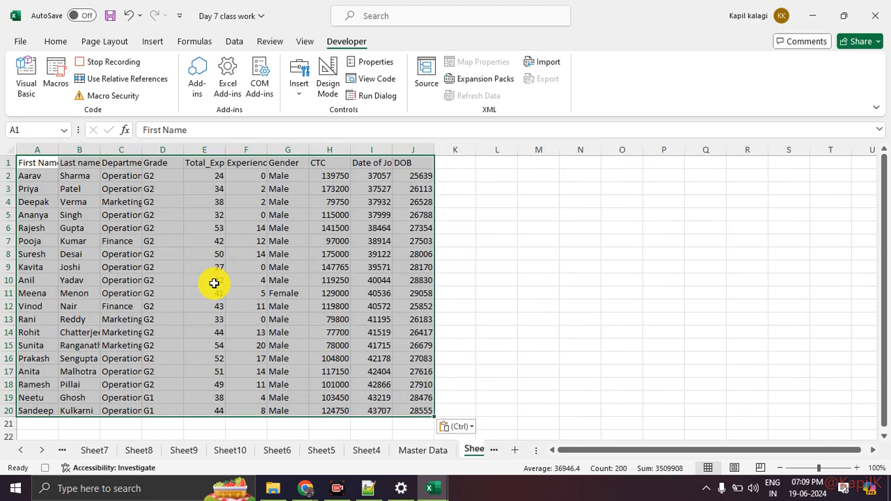
# - Widen columns A through J of the pasted table to one uniform, wider width
pyautogui.doubleClick(101, 151)
pyautogui.moveTo(449, 150); pyautogui.dragTo(468, 151)
pyautogui.click(78, 164)
pyautogui.moveTo(50, 144); pyautogui.dragTo(453, 151)
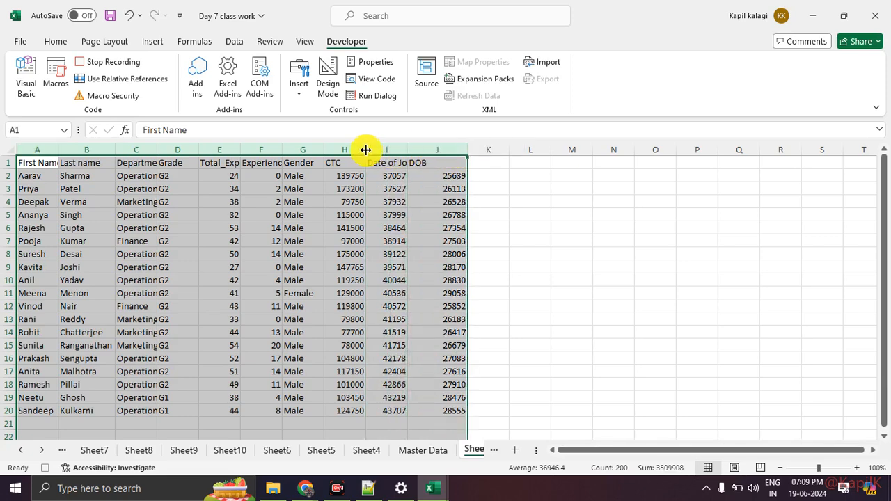
pyautogui.doubleClick(365, 149)
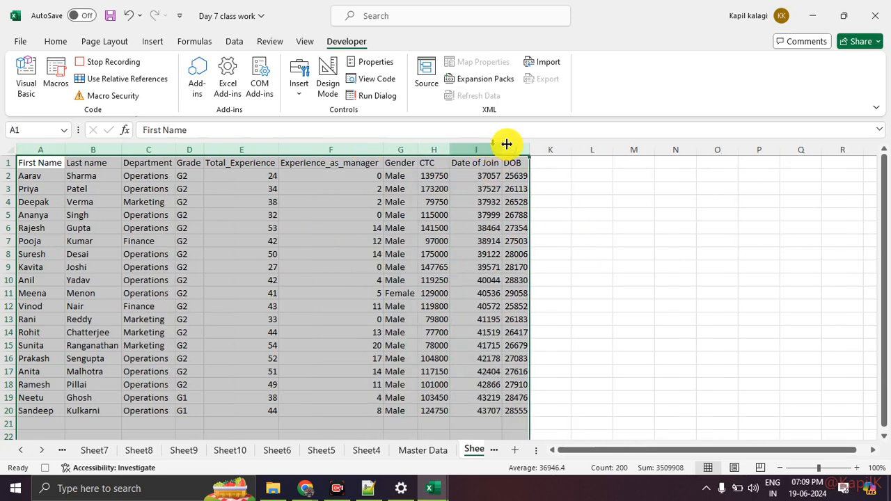
pyautogui.moveTo(529, 147); pyautogui.dragTo(576, 155)
pyautogui.click(466, 306)
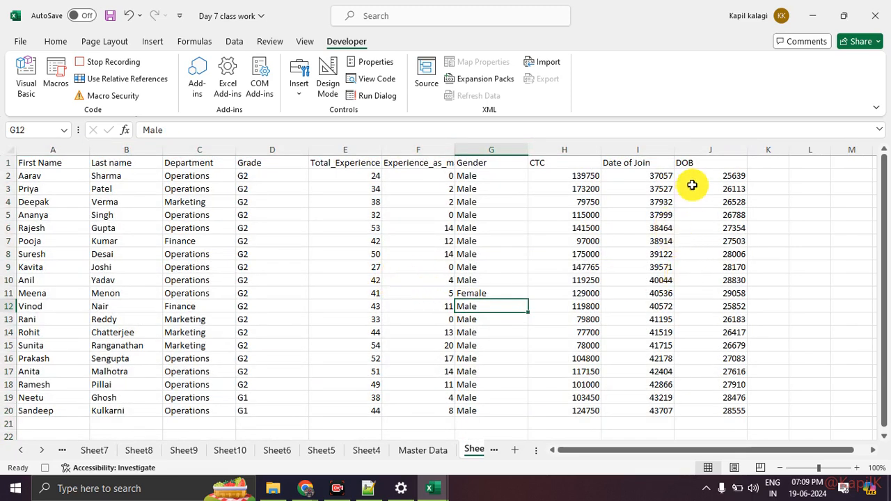
# - Format the DOB values J2:J20 as dates of the type *14-03-2012
pyautogui.moveTo(698, 176); pyautogui.dragTo(717, 411)
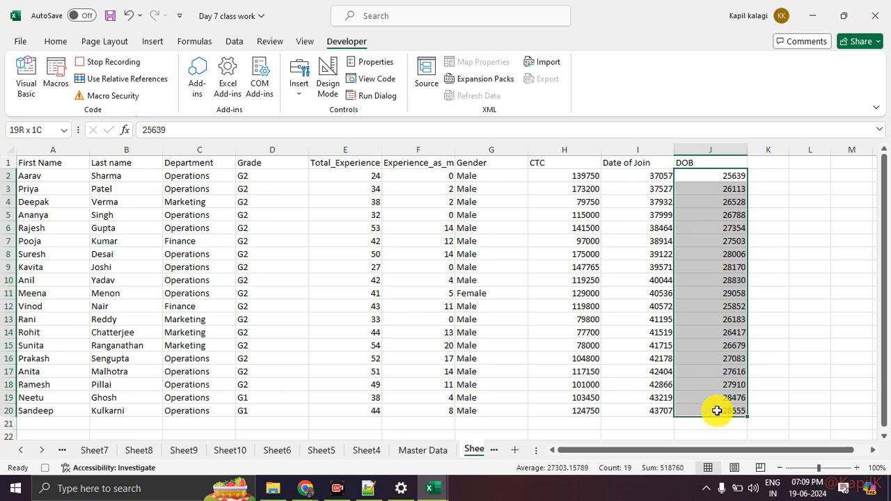
pyautogui.rightClick(696, 271)
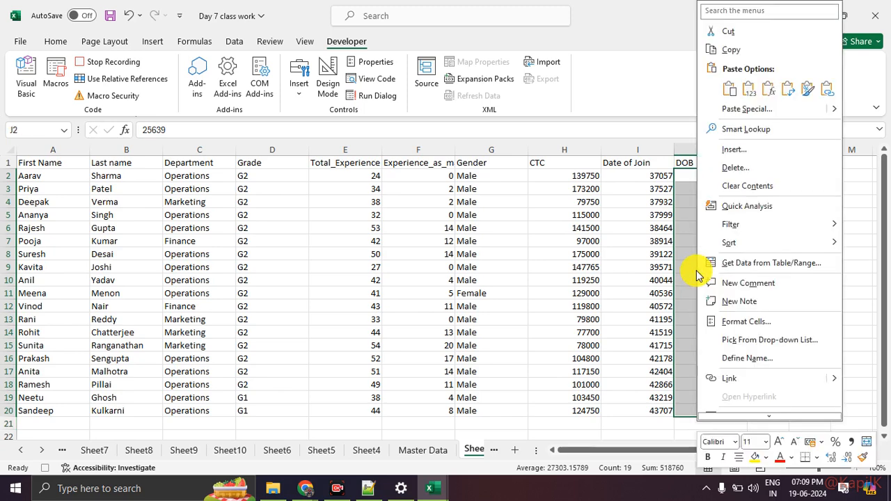
pyautogui.click(727, 322)
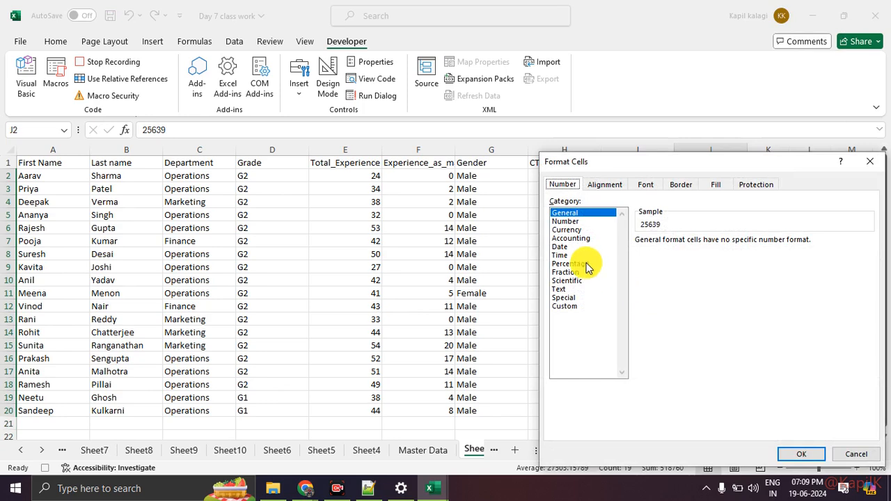
pyautogui.click(567, 247)
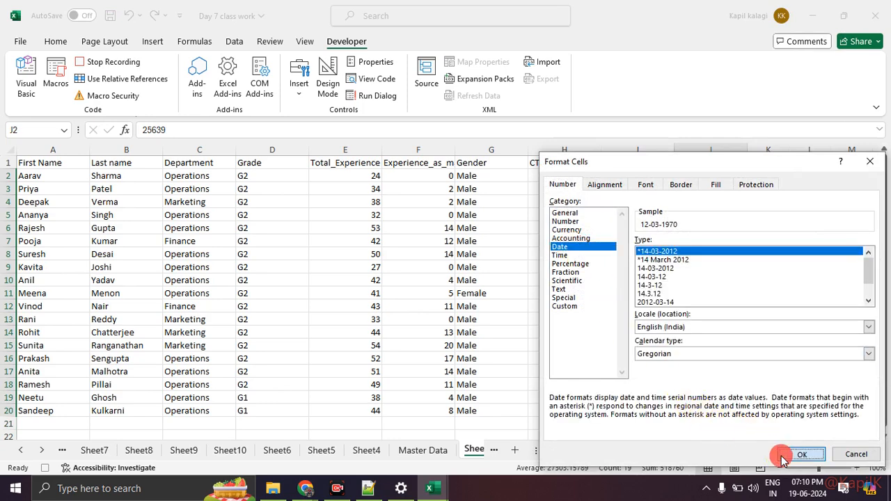
pyautogui.click(800, 454)
# - Format the Date of Join values I2:I20 as dates of the type *14-03-2012
pyautogui.moveTo(628, 172); pyautogui.dragTo(648, 412)
pyautogui.rightClick(645, 289)
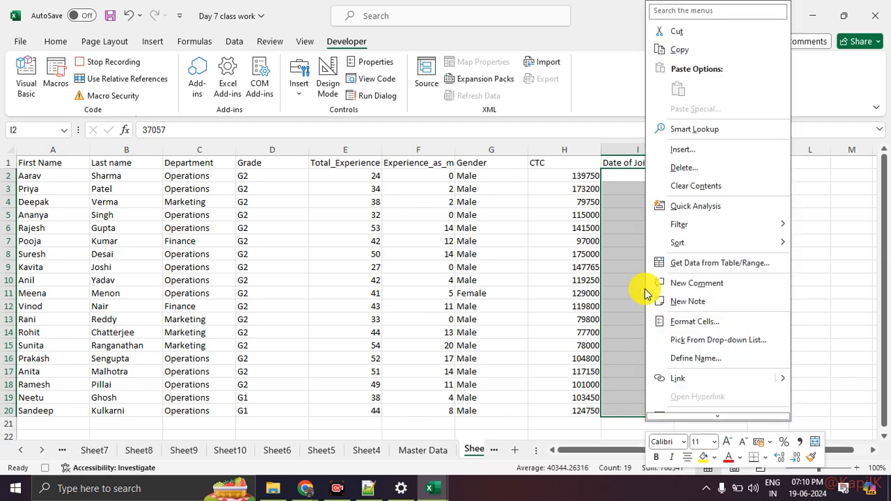
pyautogui.click(690, 325)
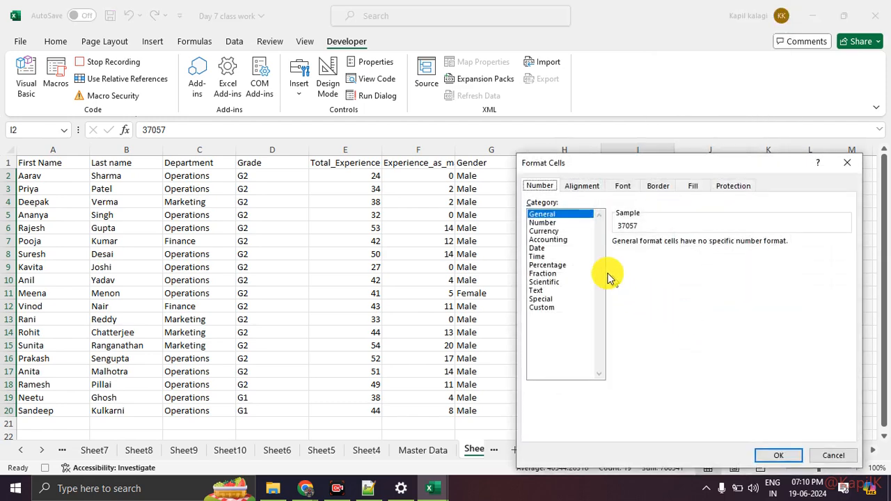
pyautogui.click(546, 249)
pyautogui.click(768, 457)
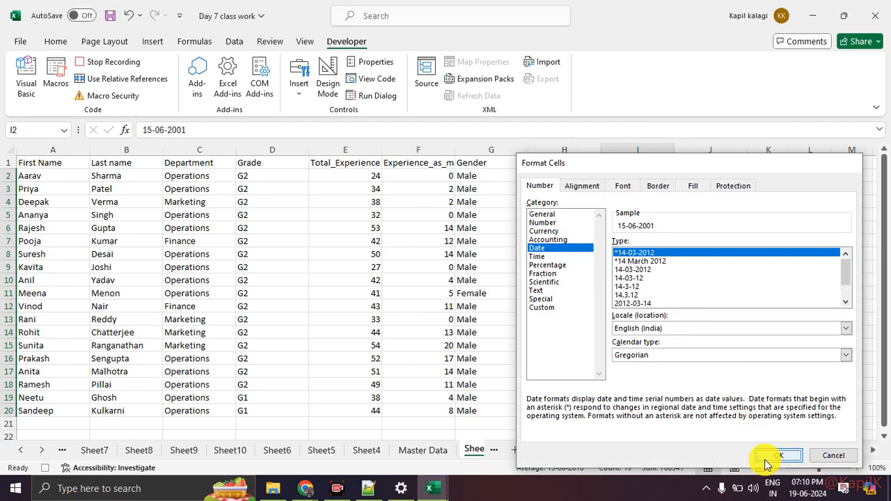
pyautogui.click(563, 239)
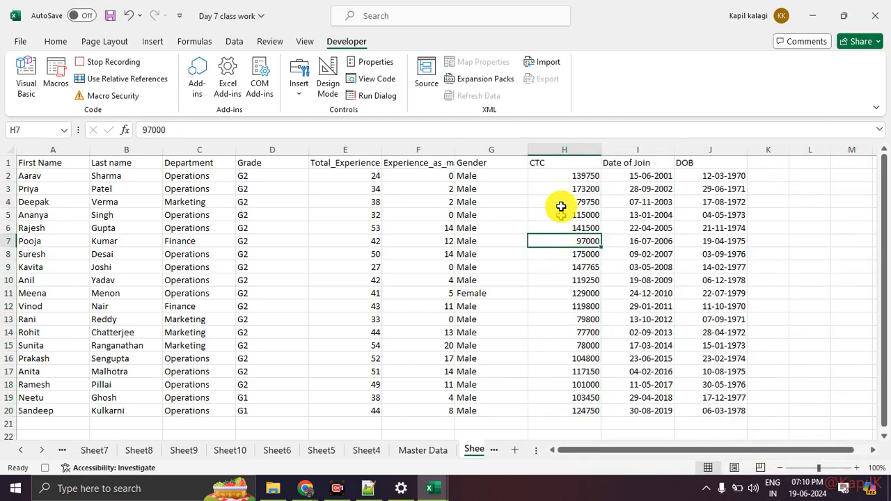
# - Format the CTC values H2:H20 as currency with the ₹ symbol and 2 decimal places
pyautogui.moveTo(553, 176); pyautogui.dragTo(561, 413)
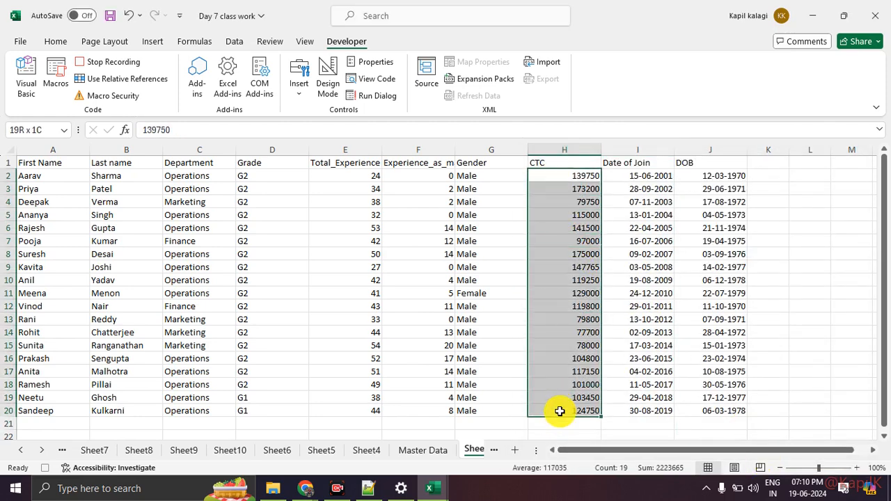
pyautogui.rightClick(555, 324)
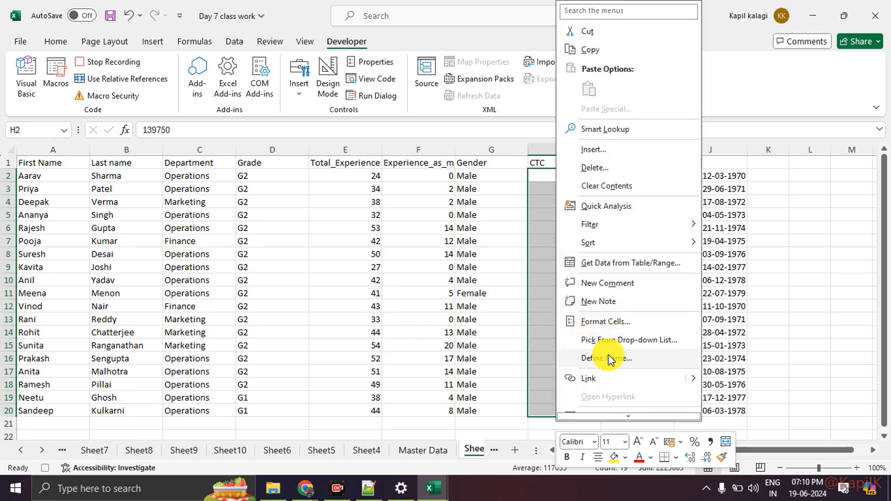
pyautogui.click(612, 321)
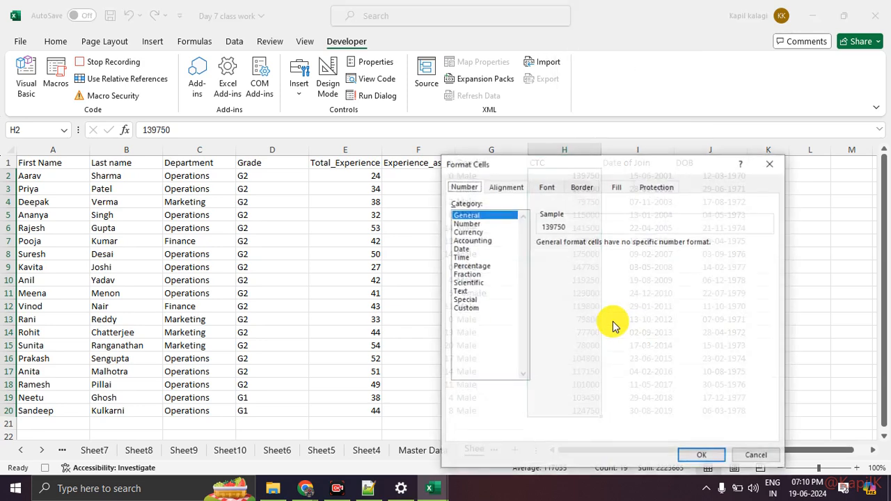
pyautogui.click(479, 232)
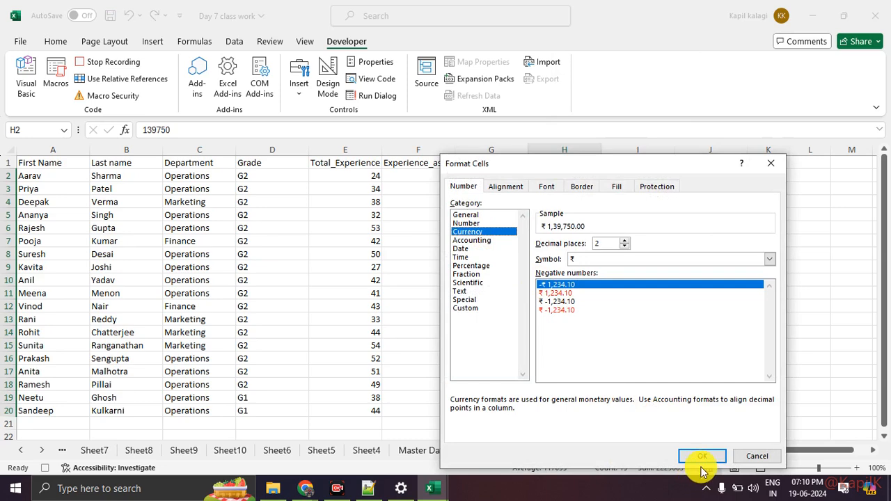
pyautogui.click(686, 456)
pyautogui.click(479, 259)
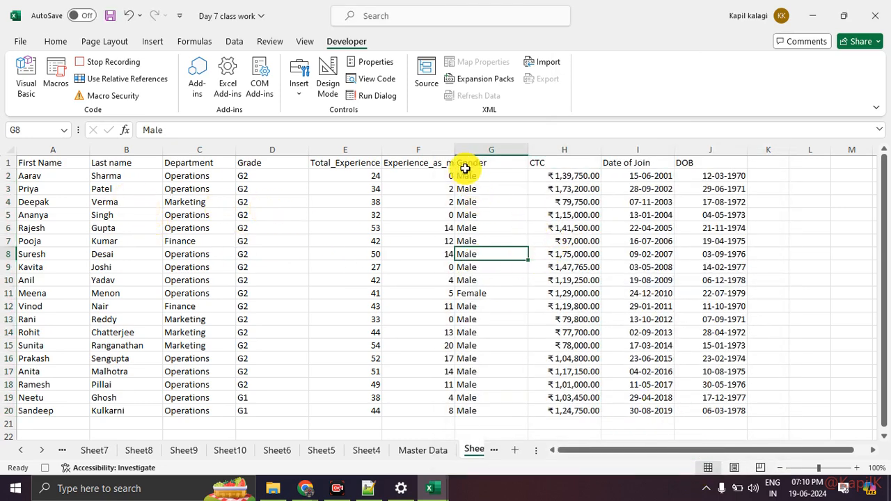
# - Widen the Experience_as_manager column slightly and fill the header row A1:J1 with yellow
pyautogui.moveTo(455, 150); pyautogui.dragTo(468, 150)
pyautogui.click(421, 215)
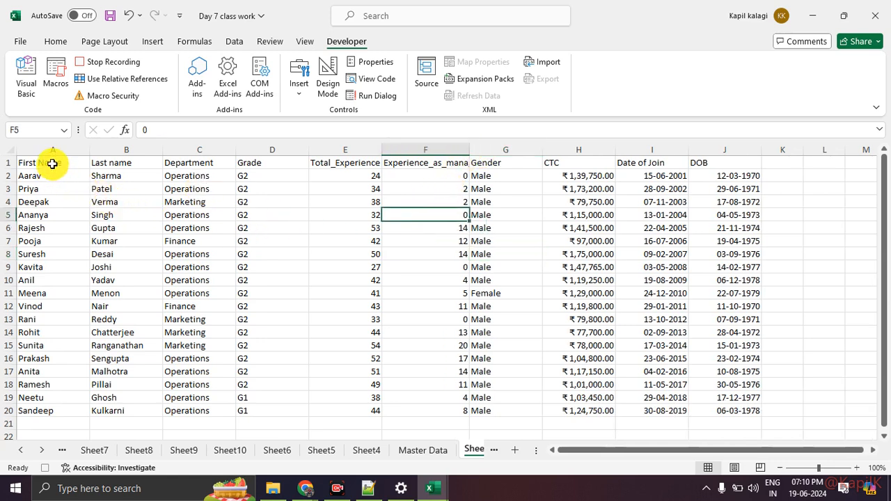
pyautogui.moveTo(52, 163); pyautogui.dragTo(698, 162)
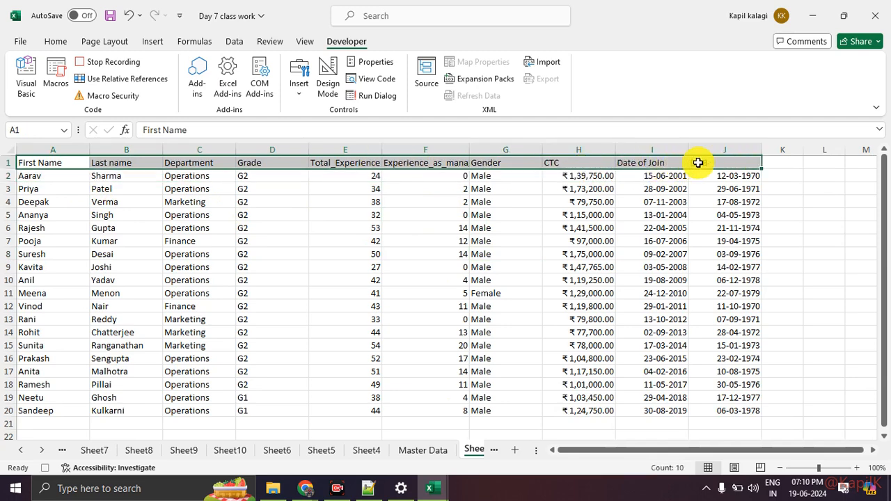
pyautogui.click(57, 41)
pyautogui.click(177, 87)
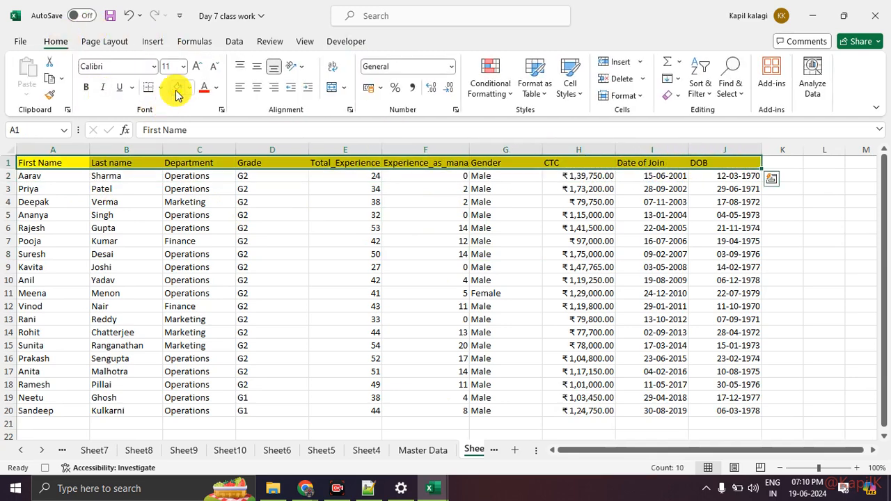
pyautogui.click(282, 243)
# - Apply all borders to the whole table A1:J20 and stop recording the macro
pyautogui.moveTo(55, 163); pyautogui.dragTo(724, 411)
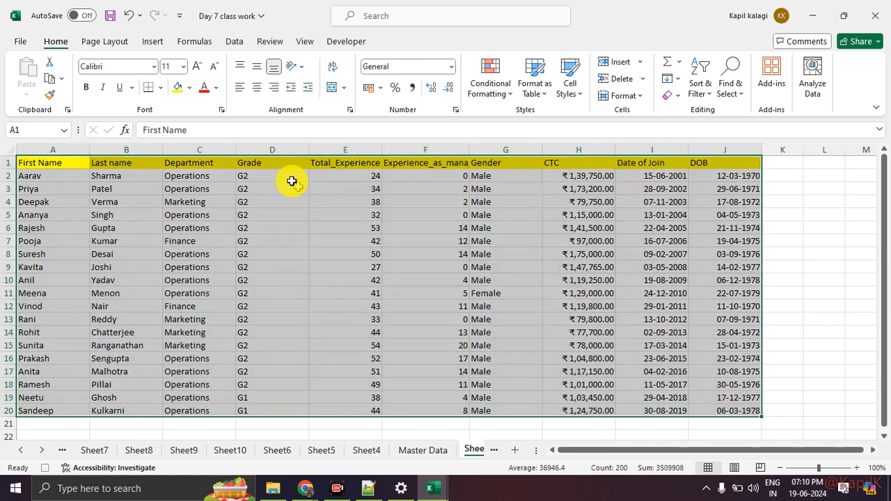
pyautogui.click(162, 89)
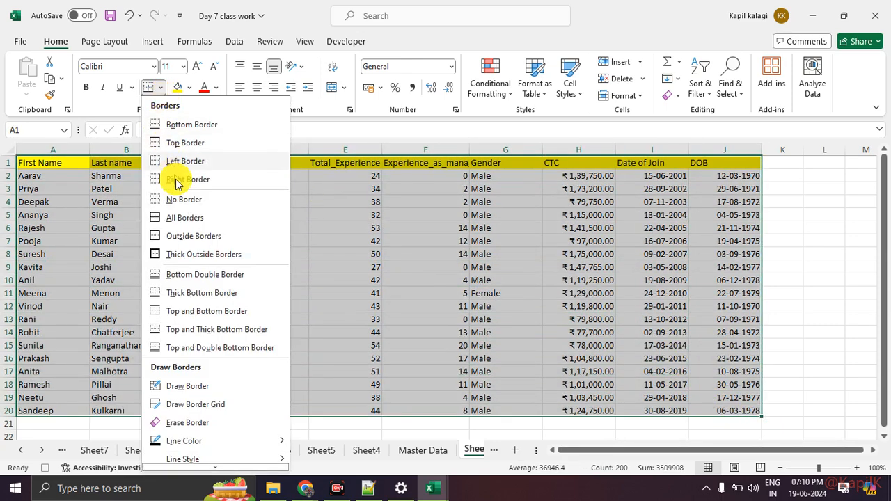
pyautogui.click(188, 215)
pyautogui.click(346, 277)
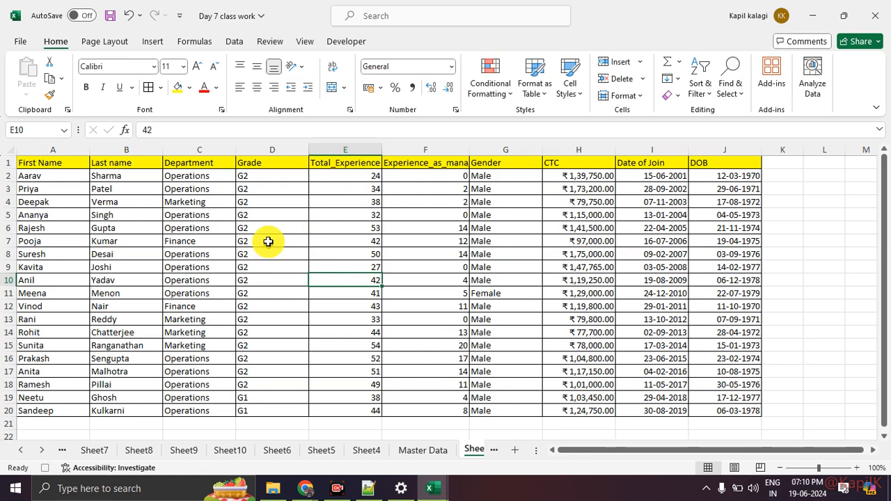
pyautogui.click(346, 41)
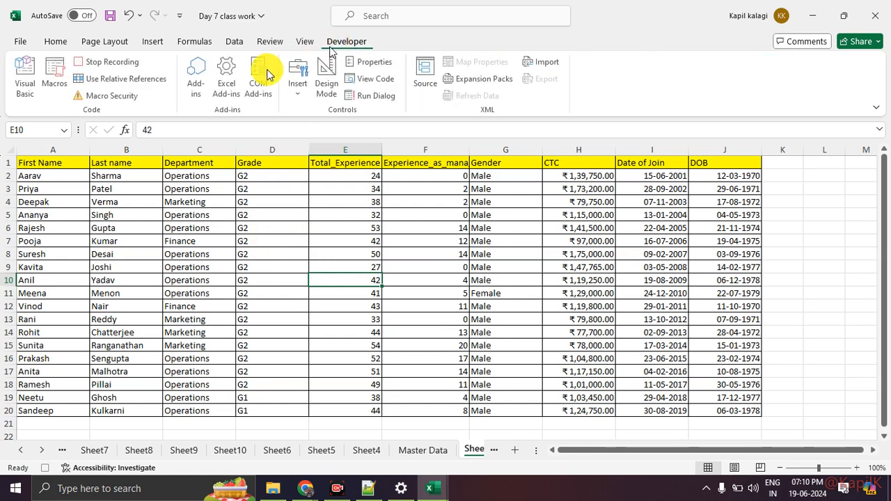
pyautogui.click(129, 68)
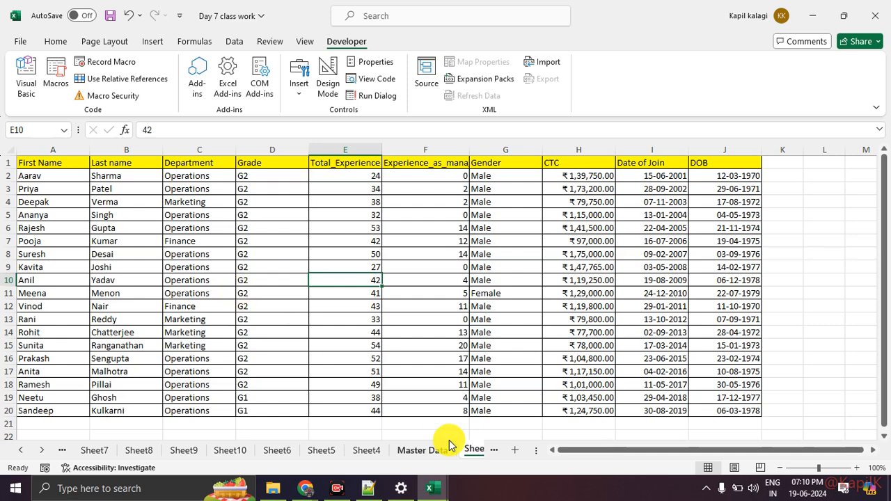
# - Delete the formatted worksheet Sheet11 and confirm its permanent removal
pyautogui.rightClick(474, 450)
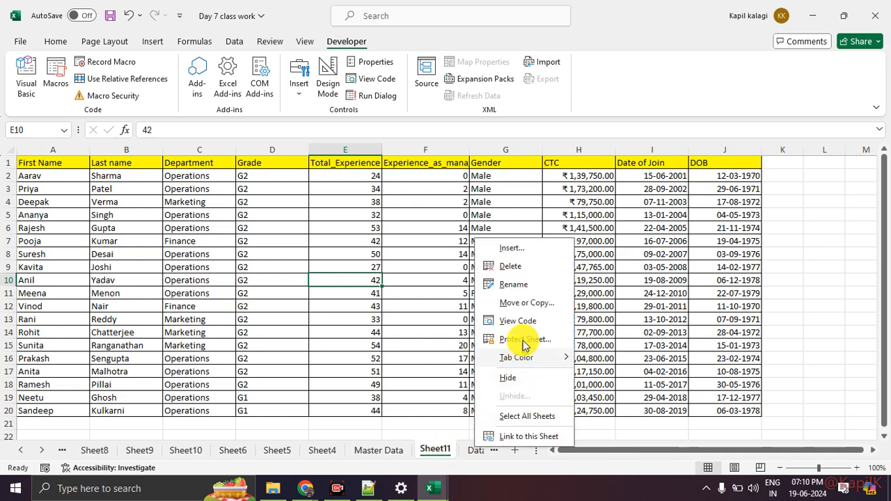
pyautogui.click(523, 271)
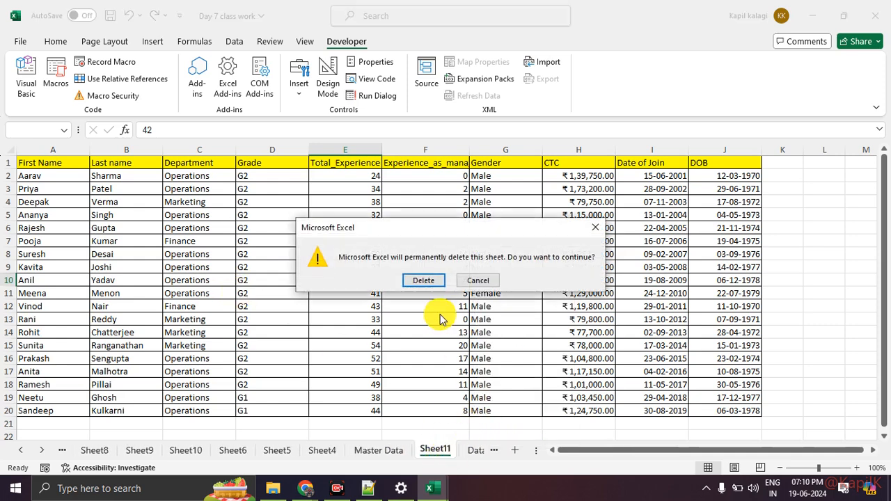
pyautogui.click(423, 280)
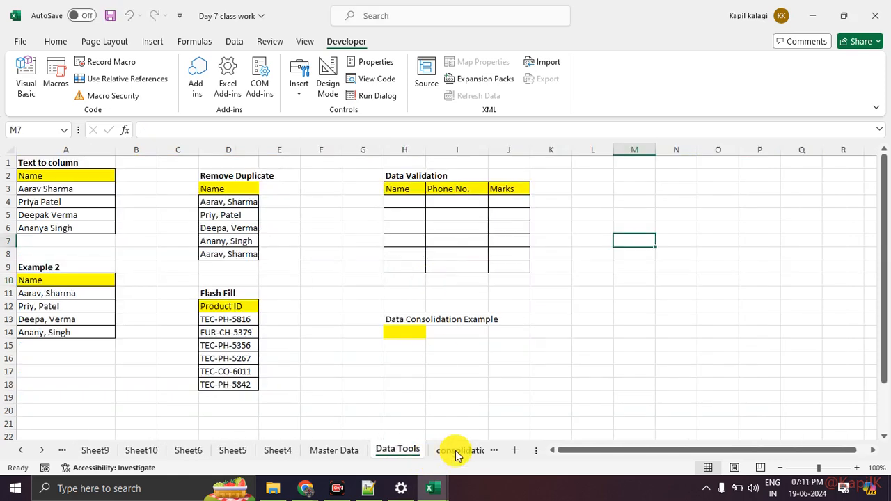
# - Run the HRDataCleaning macro from the Master Data sheet and check the date, CTC and header formatting of its output
pyautogui.click(346, 449)
pyautogui.click(627, 319)
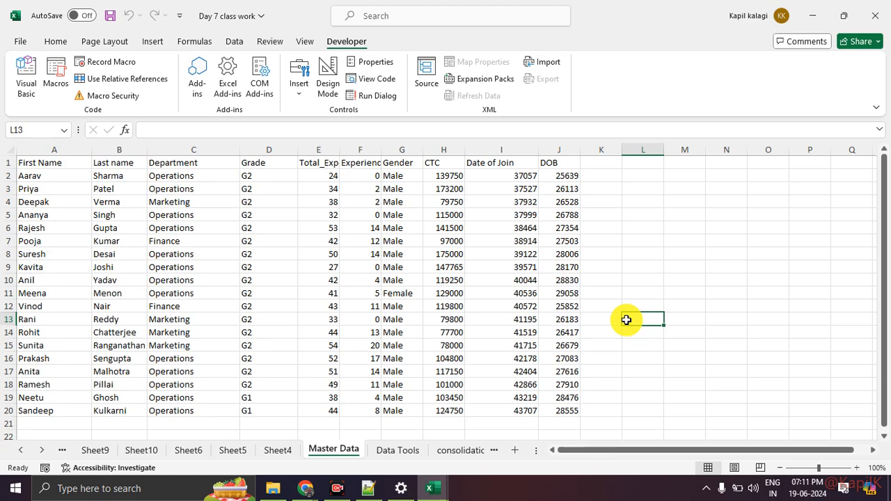
pyautogui.click(58, 82)
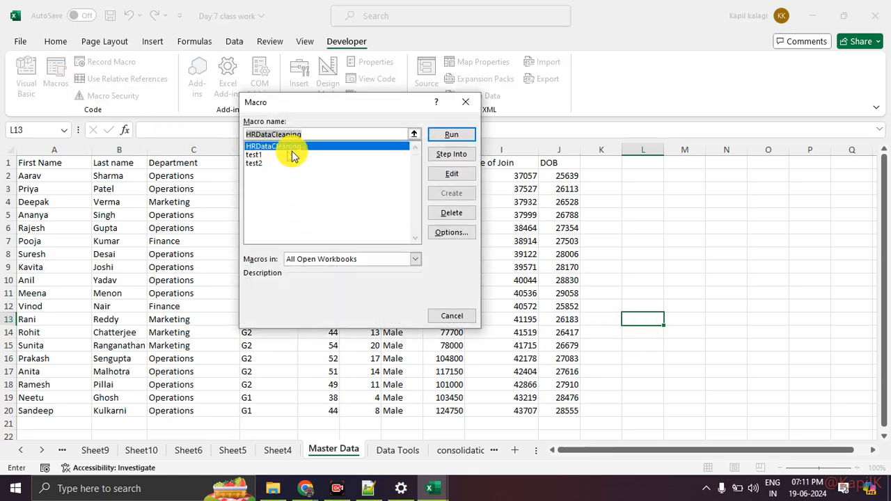
pyautogui.click(440, 134)
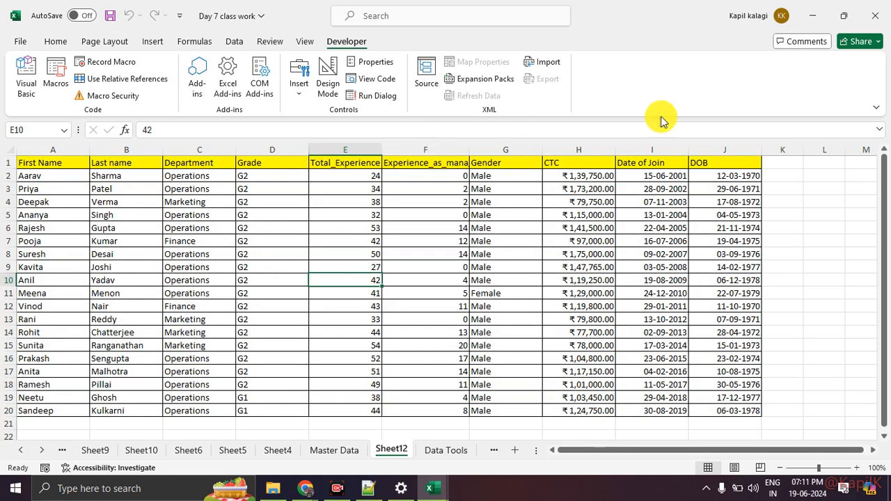
pyautogui.moveTo(744, 177); pyautogui.dragTo(739, 305)
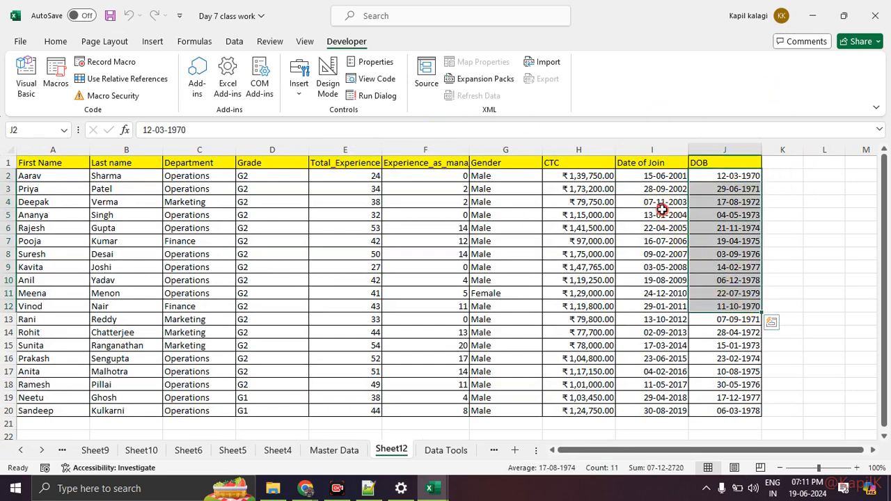
pyautogui.moveTo(660, 203); pyautogui.dragTo(652, 306)
pyautogui.moveTo(592, 215); pyautogui.dragTo(591, 318)
pyautogui.moveTo(70, 162); pyautogui.dragTo(637, 184)
pyautogui.click(500, 277)
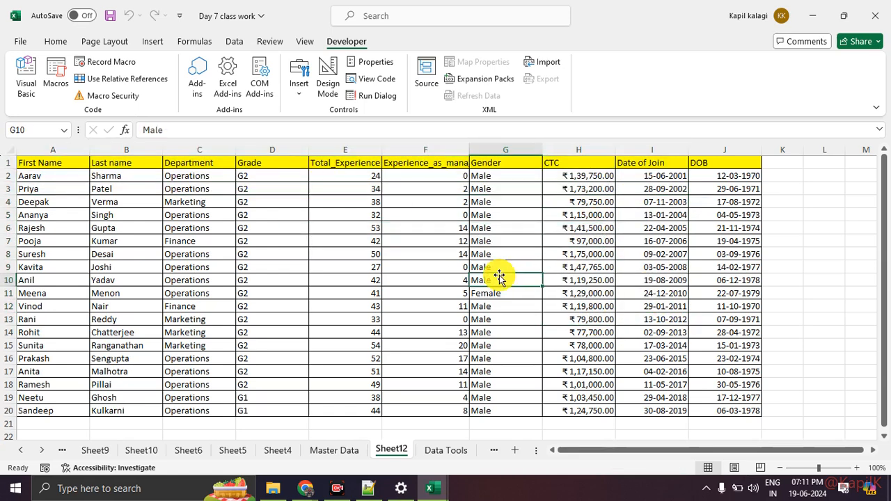
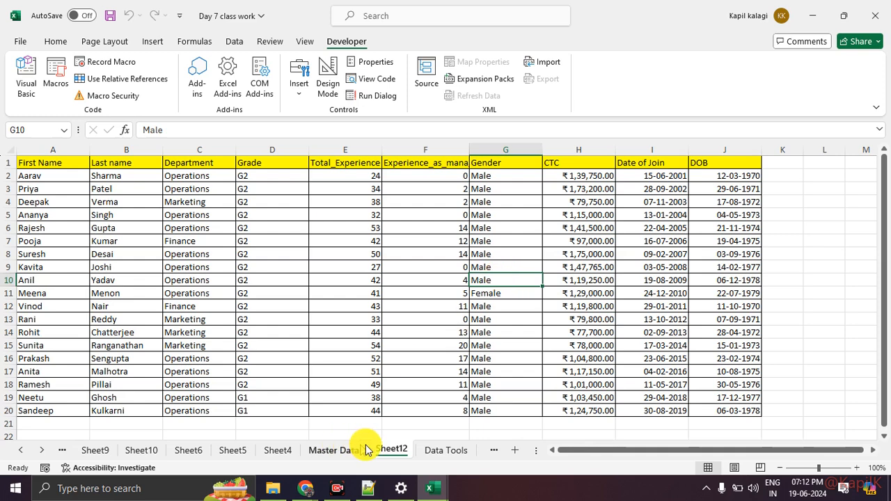
# - Permanently delete Sheet12, the worksheet produced by the macro run
pyautogui.rightClick(401, 454)
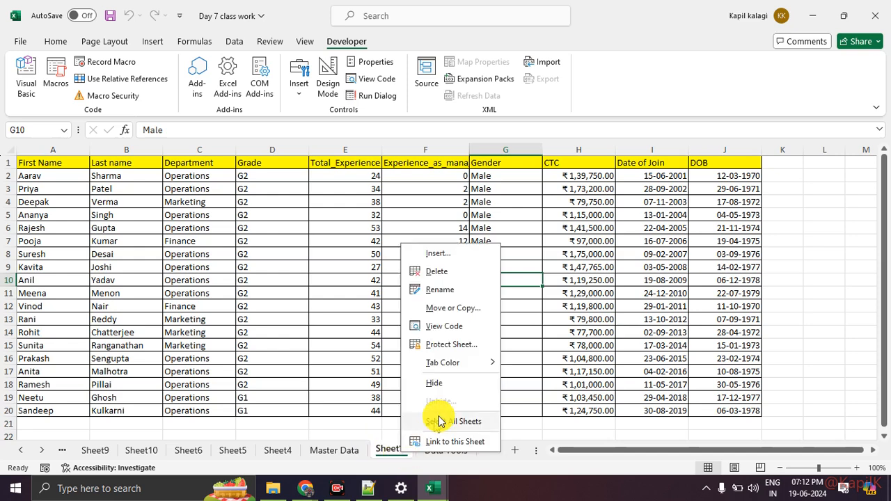
pyautogui.click(471, 273)
pyautogui.click(433, 283)
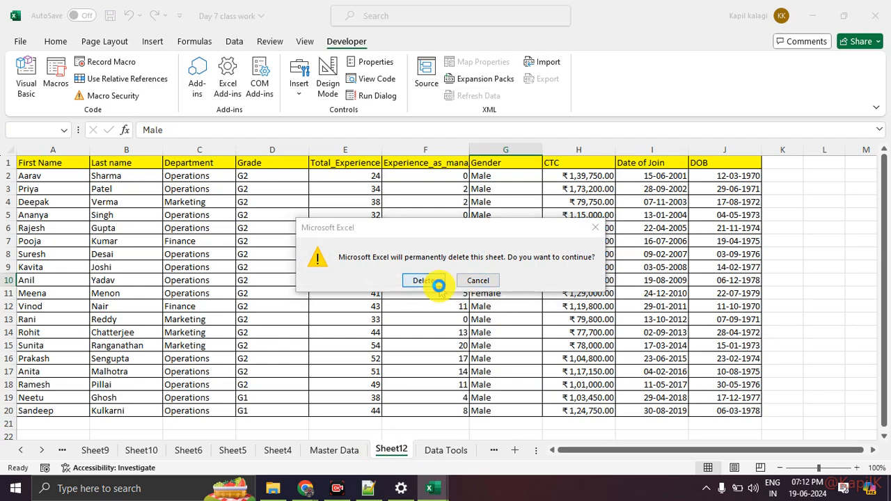
# - Extend the Master Data table by copying rows 15 to 20 (A15:J20) and pasting them directly below, starting at A21
pyautogui.click(334, 451)
pyautogui.click(180, 355)
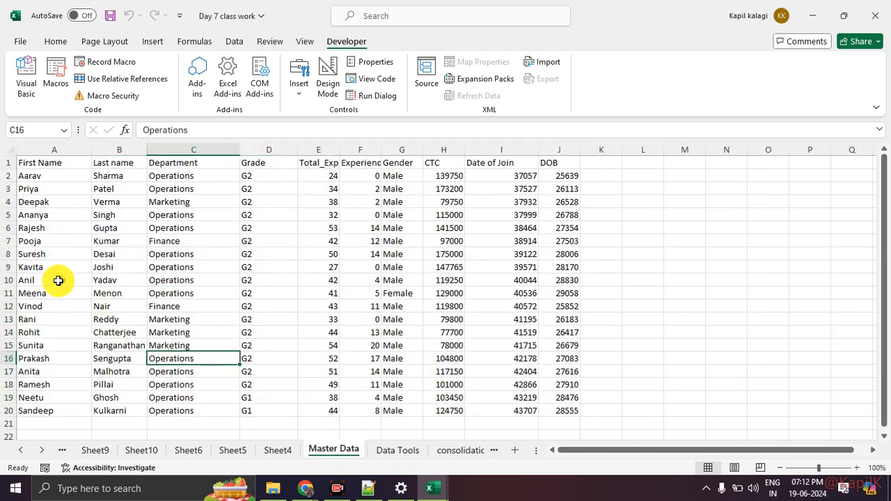
pyautogui.moveTo(47, 350); pyautogui.dragTo(543, 410)
pyautogui.hotkey('ctrl', 'c')
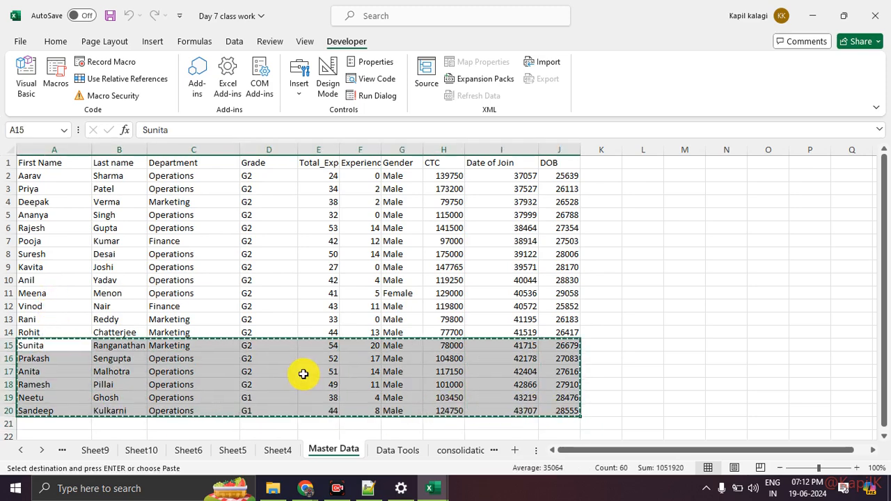
pyautogui.scroll(-3, 28, 310)
pyautogui.click(32, 306)
pyautogui.hotkey('ctrl', 'v')
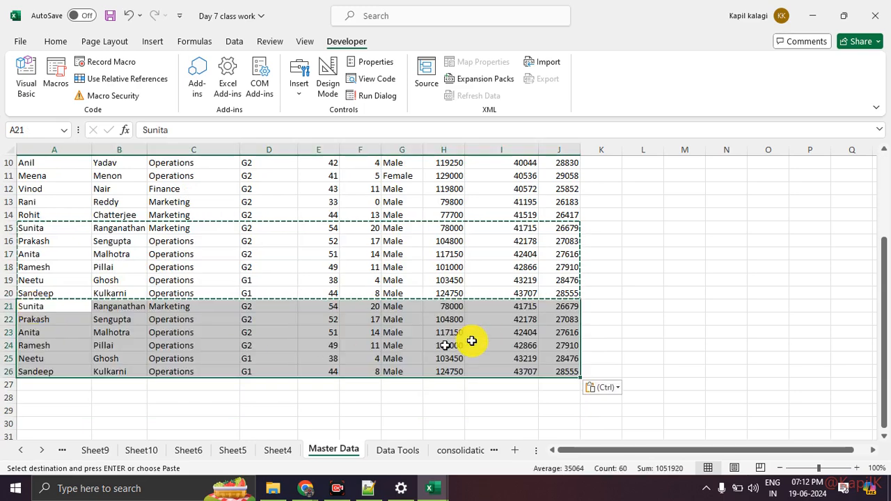
pyautogui.click(597, 316)
pyautogui.scroll(3, 597, 315)
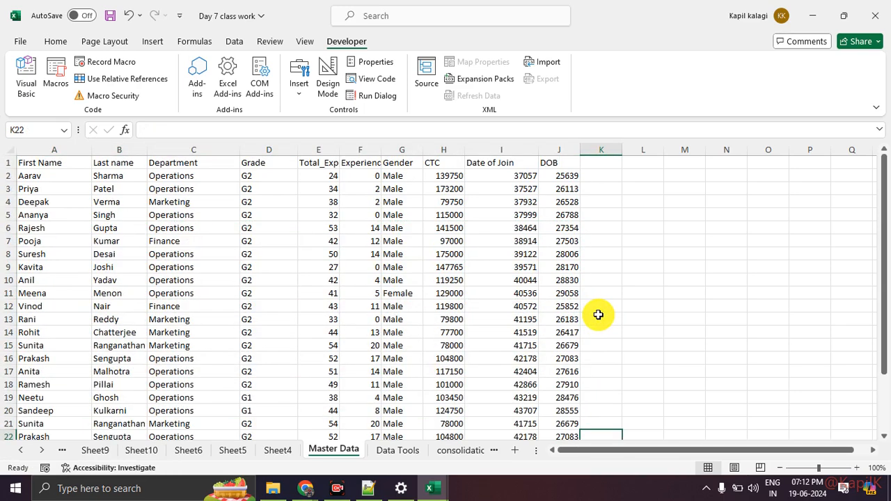
pyautogui.scroll(-2, 598, 315)
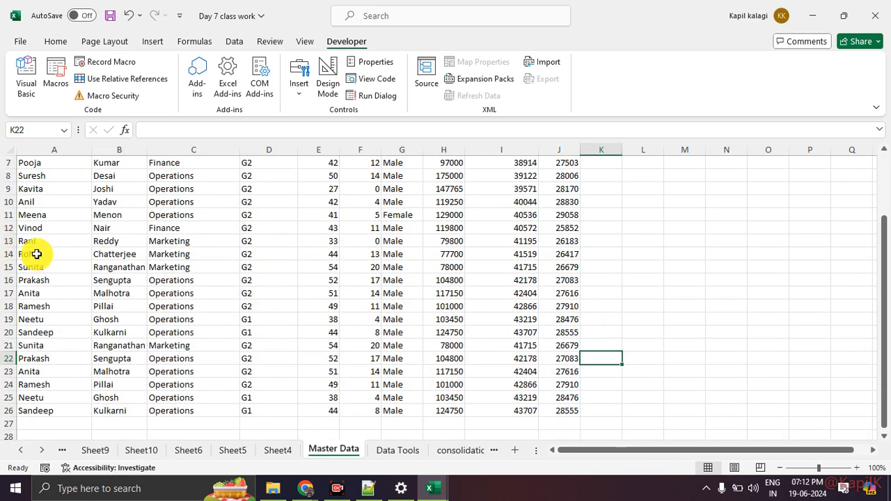
pyautogui.moveTo(34, 254); pyautogui.dragTo(151, 358)
pyautogui.click(645, 305)
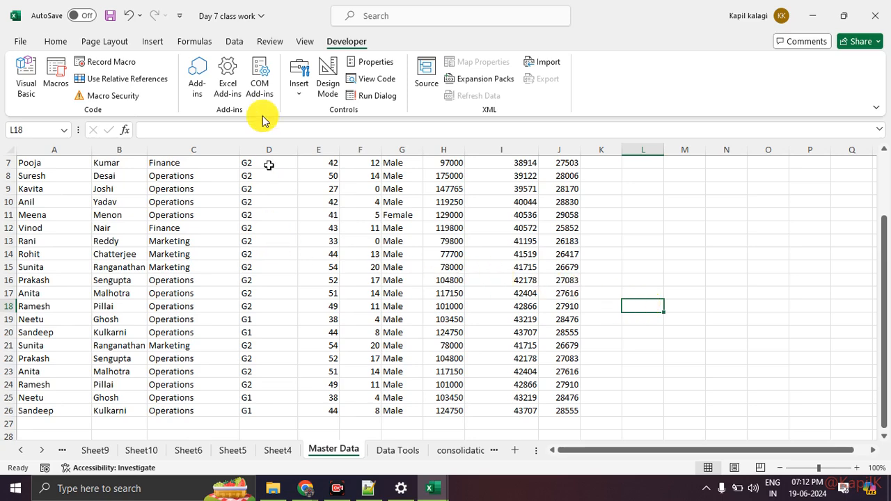
# - Run the HRDataCleaning macro on the extended Master Data sheet and check the last rows of its output
pyautogui.click(64, 81)
pyautogui.click(316, 151)
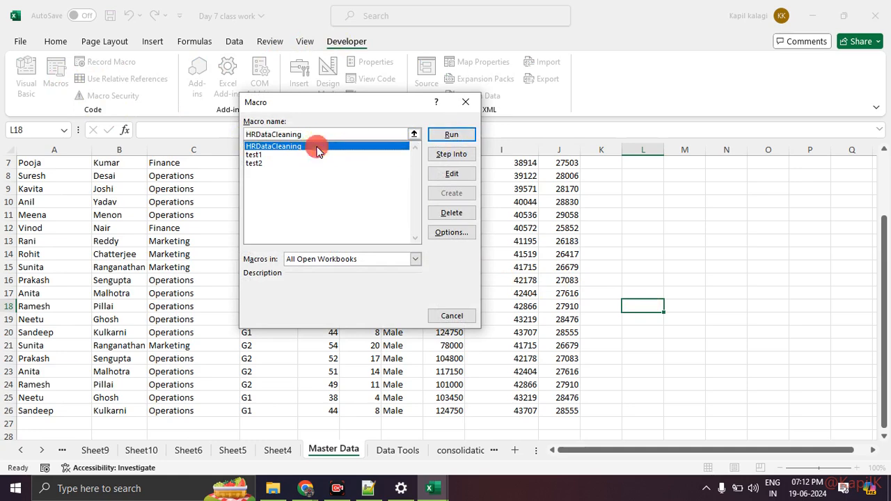
pyautogui.click(447, 133)
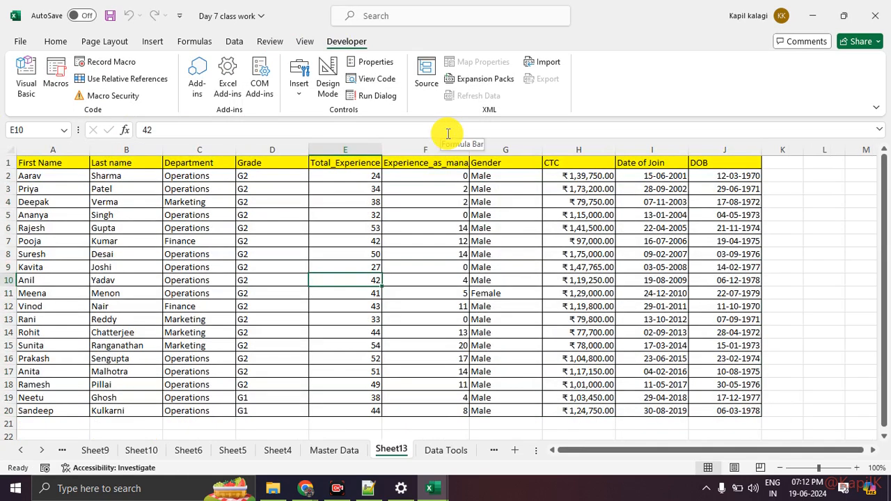
pyautogui.scroll(-3, 451, 209)
pyautogui.scroll(3, 383, 286)
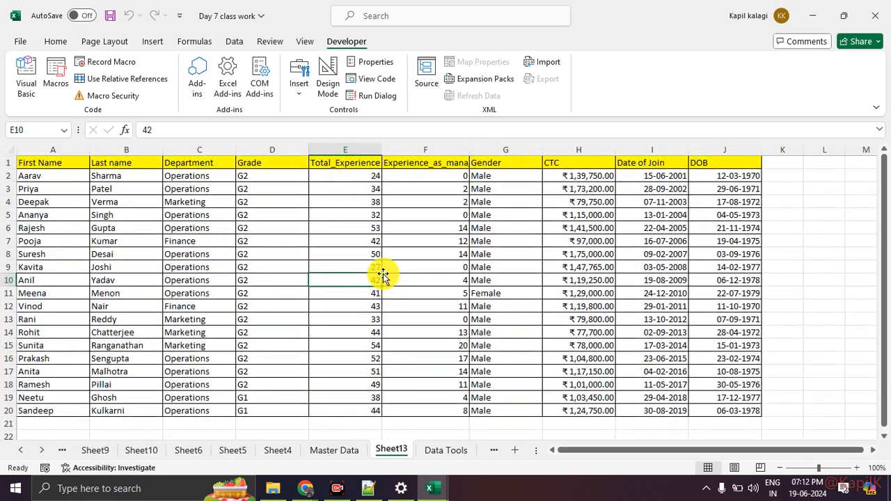
pyautogui.click(70, 414)
# - Compare the rows of Master Data with those in Sheet13 to see which records the macro copied
pyautogui.click(345, 451)
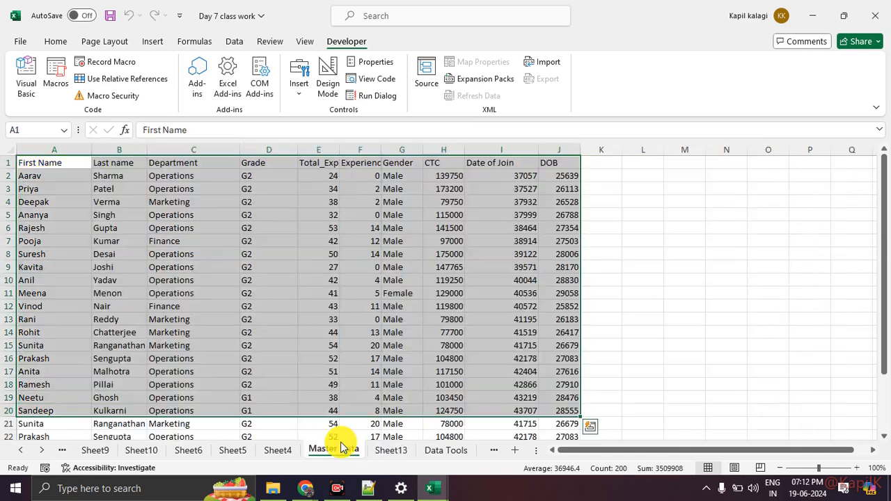
pyautogui.scroll(-4, 220, 385)
pyautogui.click(56, 331)
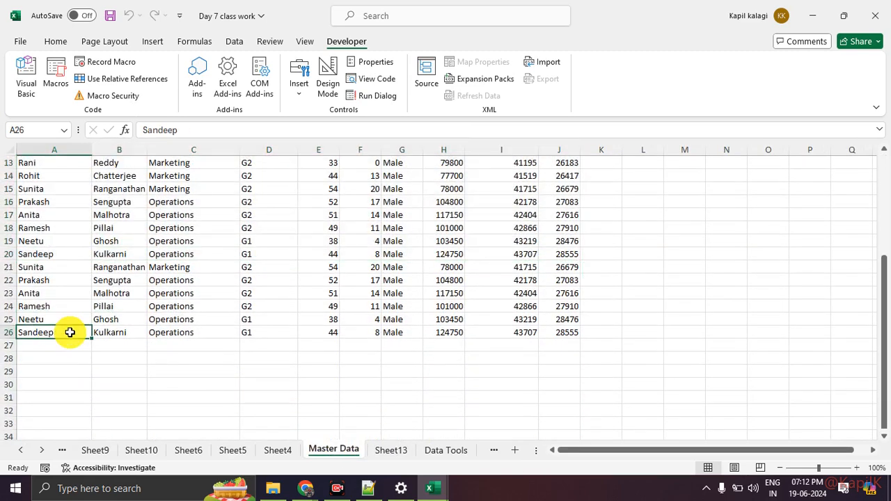
pyautogui.scroll(4, 70, 332)
pyautogui.moveTo(35, 180); pyautogui.dragTo(44, 407)
pyautogui.click(393, 450)
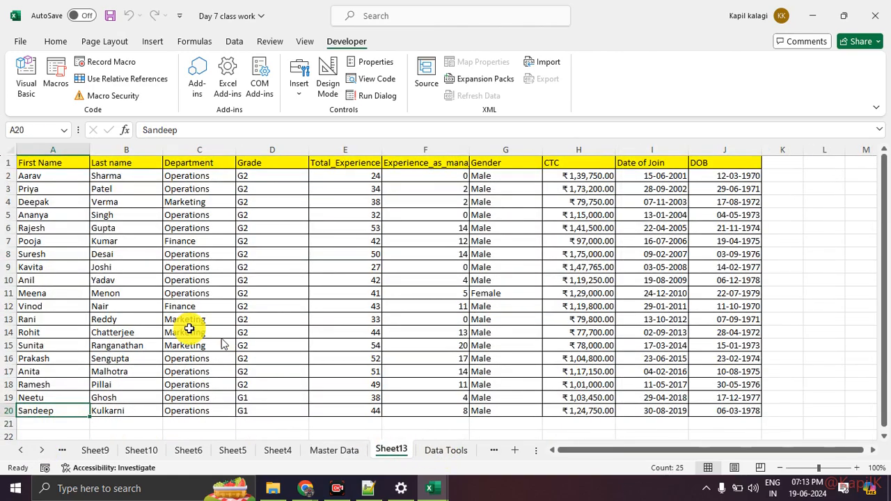
pyautogui.moveTo(62, 175); pyautogui.dragTo(62, 405)
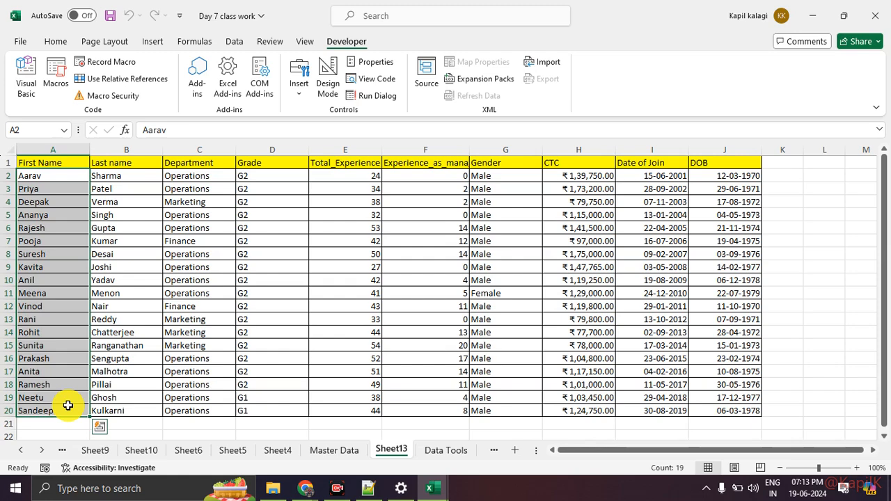
pyautogui.click(327, 451)
pyautogui.click(199, 314)
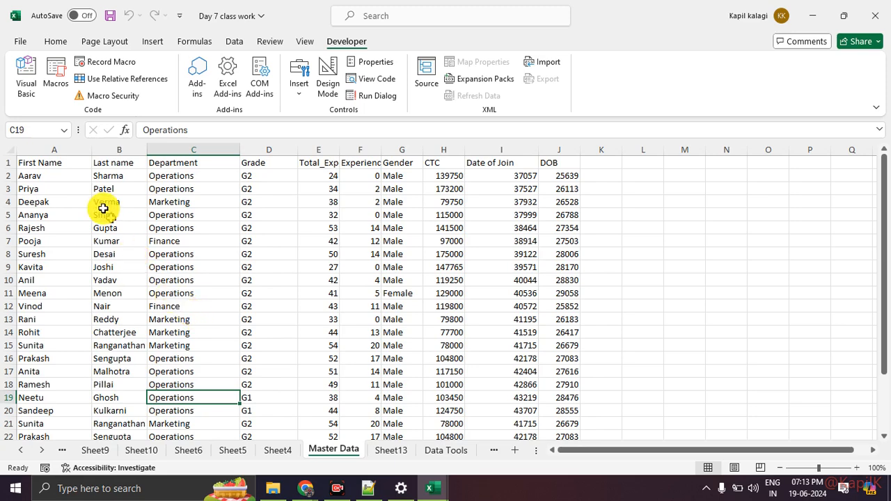
pyautogui.moveTo(60, 162); pyautogui.dragTo(547, 400)
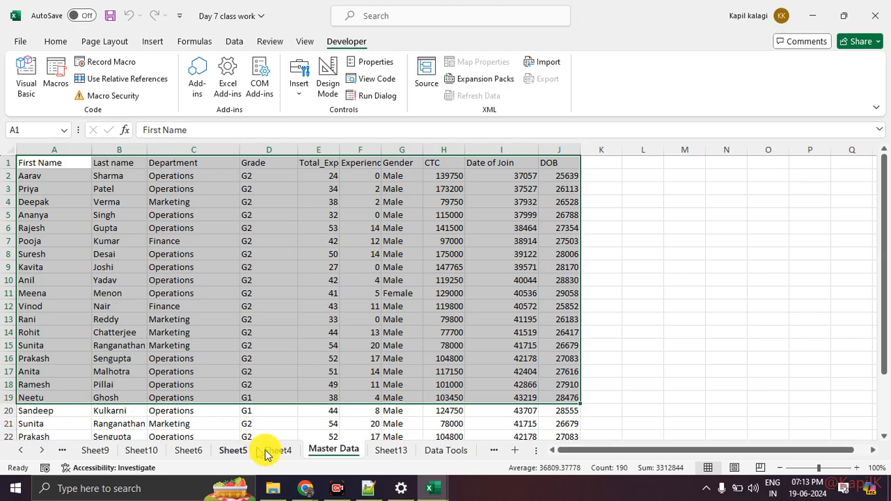
pyautogui.click(377, 454)
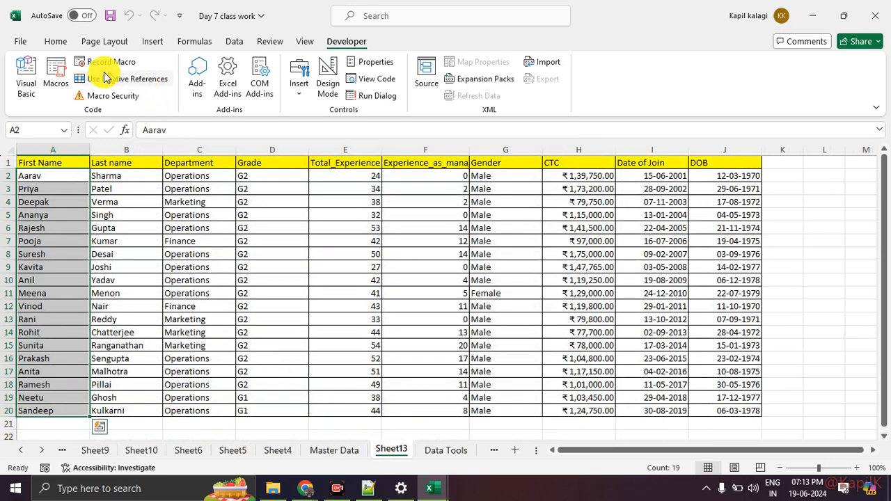
# - Open the HRDataCleaning macro's code, examine the cell ranges it selects for copying, filling and borders, and return to the worksheet
pyautogui.click(53, 70)
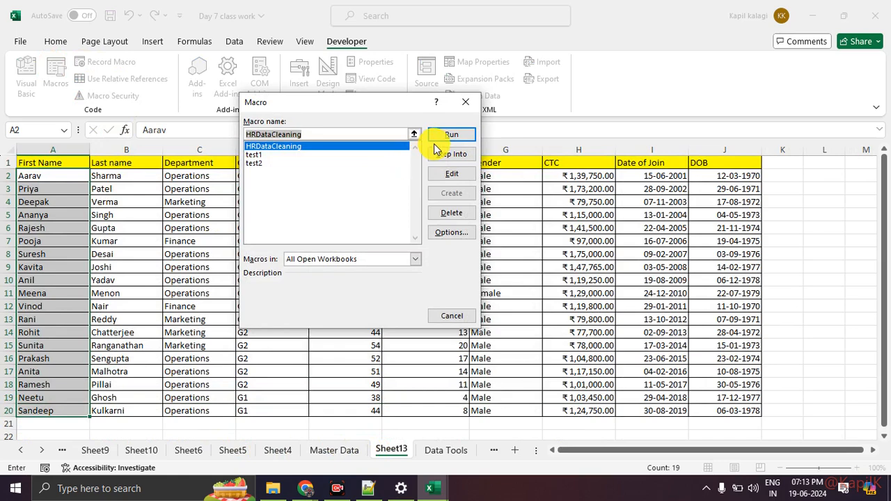
pyautogui.click(451, 173)
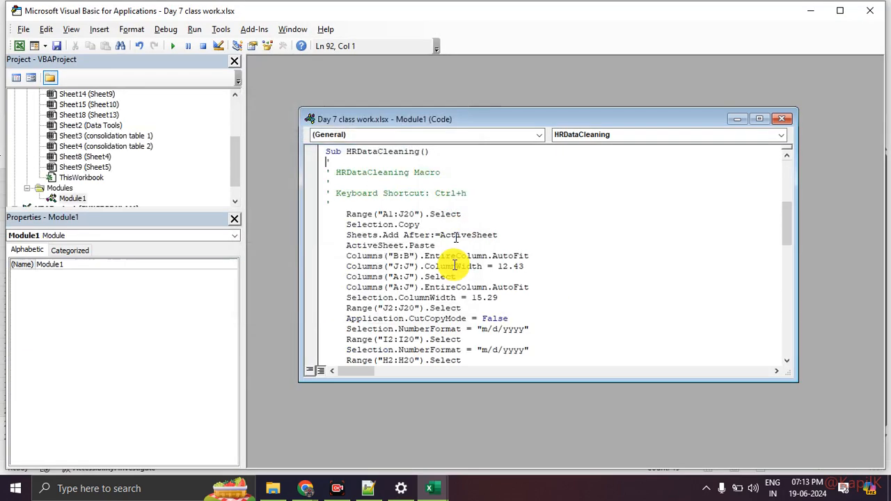
pyautogui.hotkey('alt', 'F11')
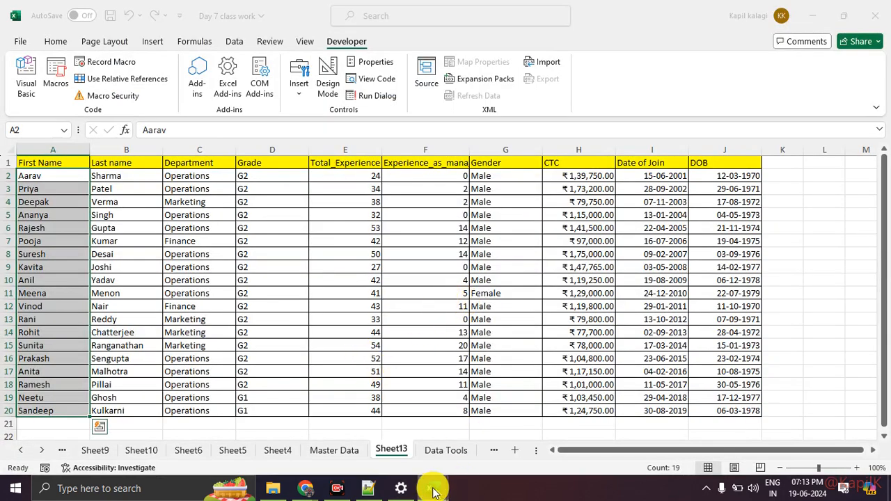
pyautogui.moveTo(433, 487)
pyautogui.click(497, 435)
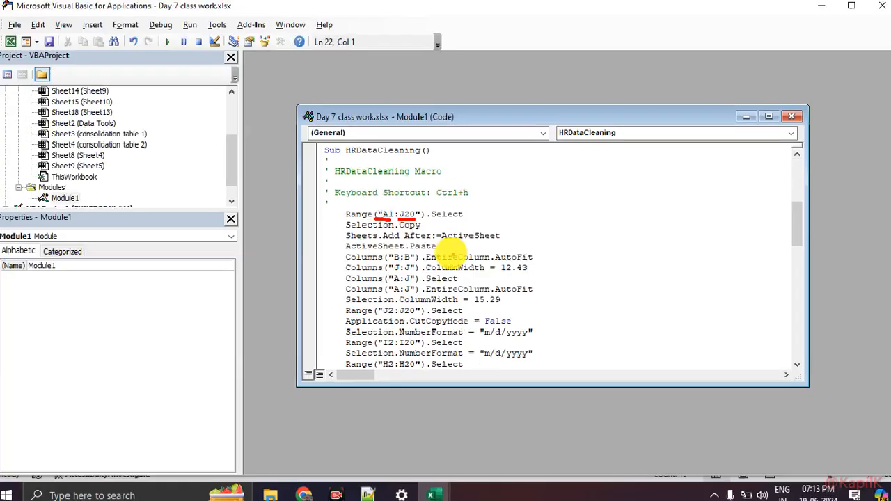
pyautogui.scroll(-3, 449, 251)
pyautogui.scroll(-2, 451, 253)
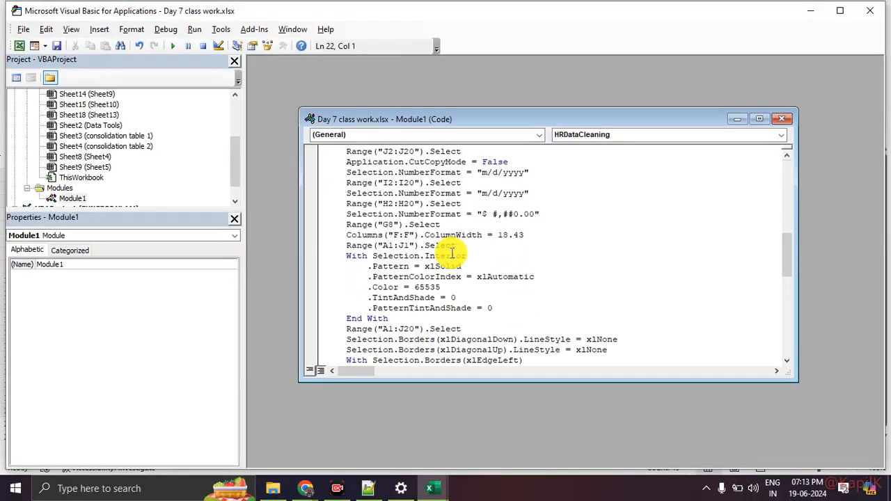
pyautogui.scroll(-3, 451, 253)
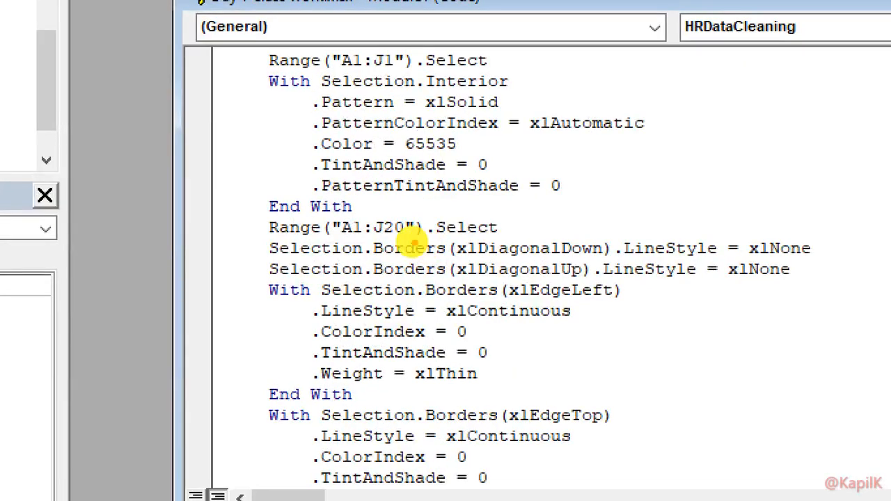
pyautogui.moveTo(333, 234); pyautogui.dragTo(419, 238)
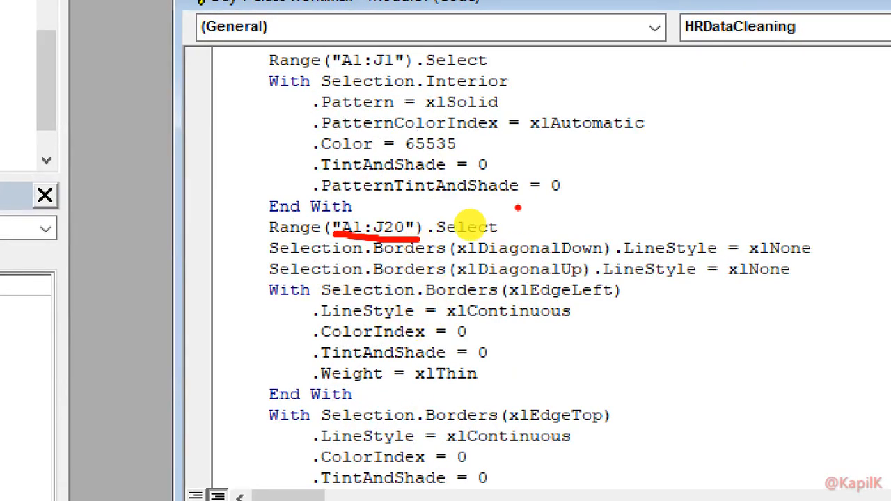
pyautogui.moveTo(393, 183)
pyautogui.mouseDown()
pyautogui.moveTo(389, 215)
pyautogui.moveTo(351, 228)
pyautogui.moveTo(403, 229)
pyautogui.mouseUp()
pyautogui.press('Escape')
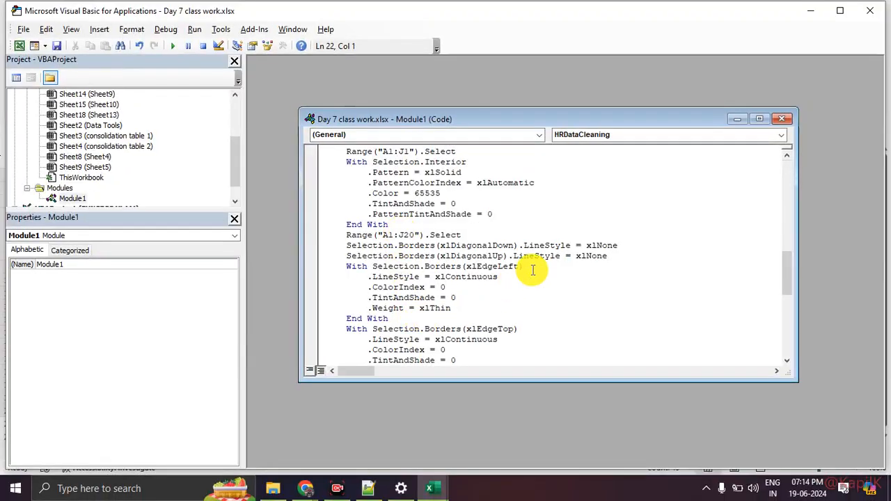
pyautogui.click(19, 46)
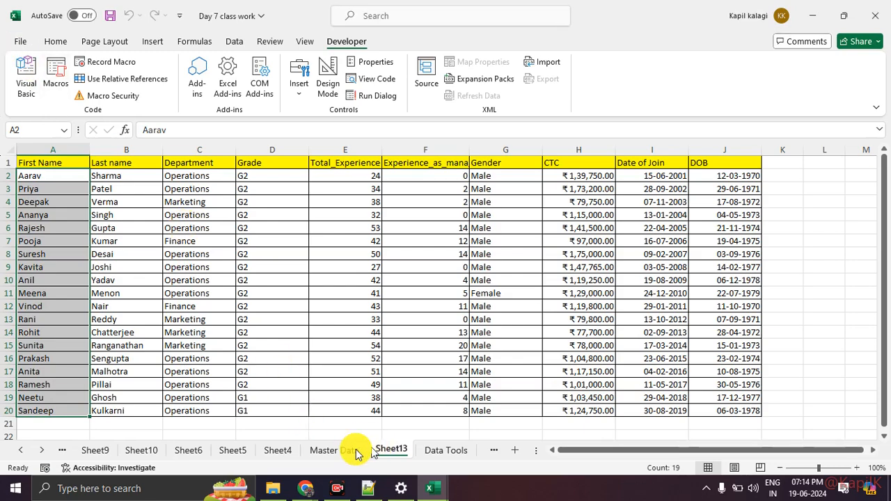
# - On Master Data, extend the selection from A1 to the last filled column and row, covering A1:J26
pyautogui.click(356, 452)
pyautogui.click(333, 386)
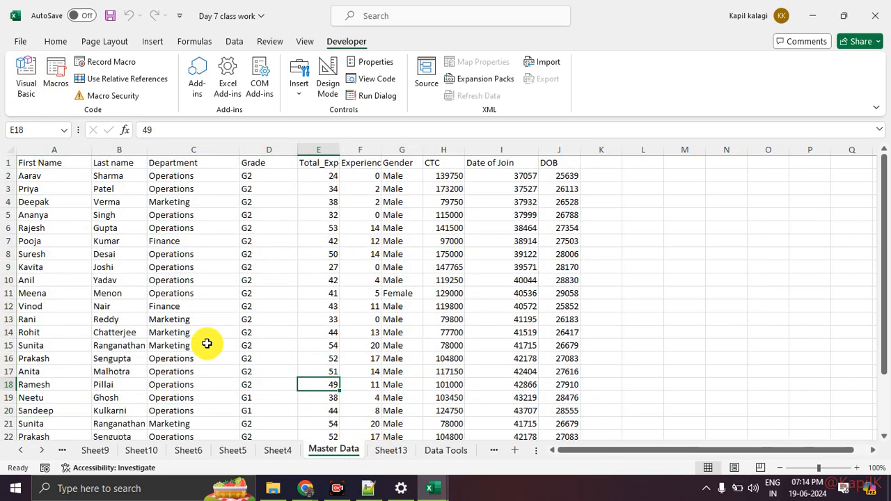
pyautogui.click(54, 164)
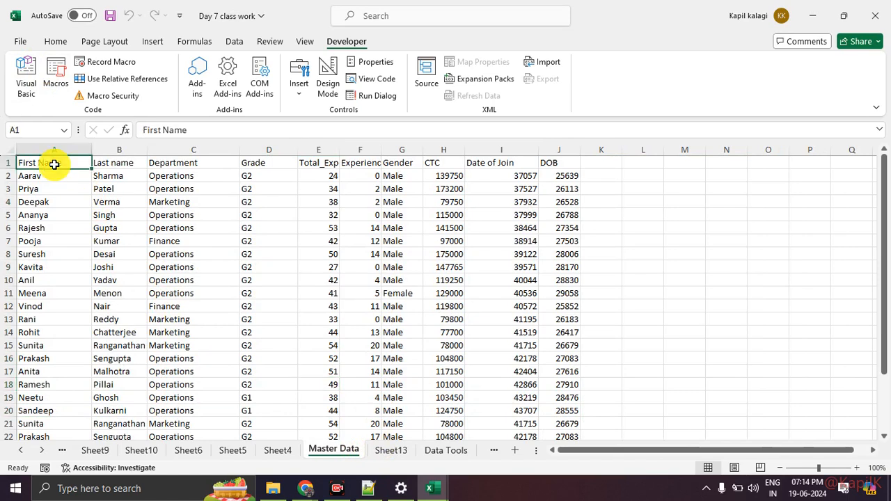
pyautogui.hotkey('ctrl', 'shift', 'Right')
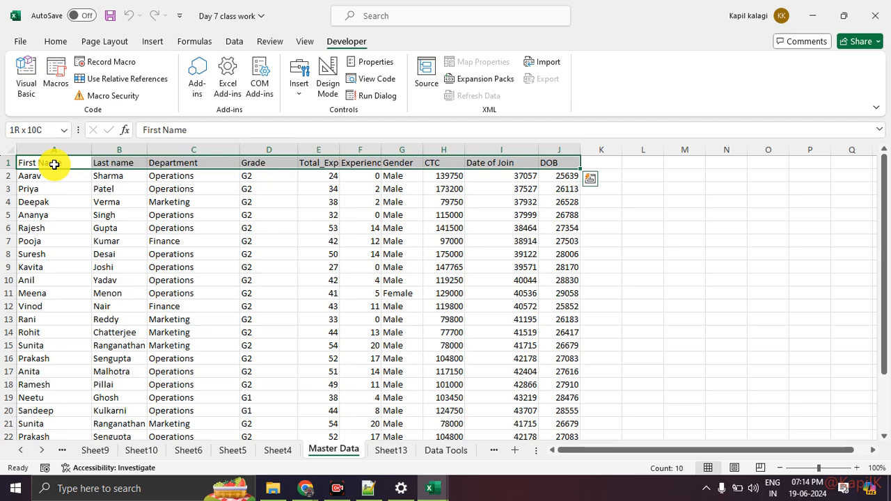
pyautogui.hotkey('ctrl', 'shift', 'Down')
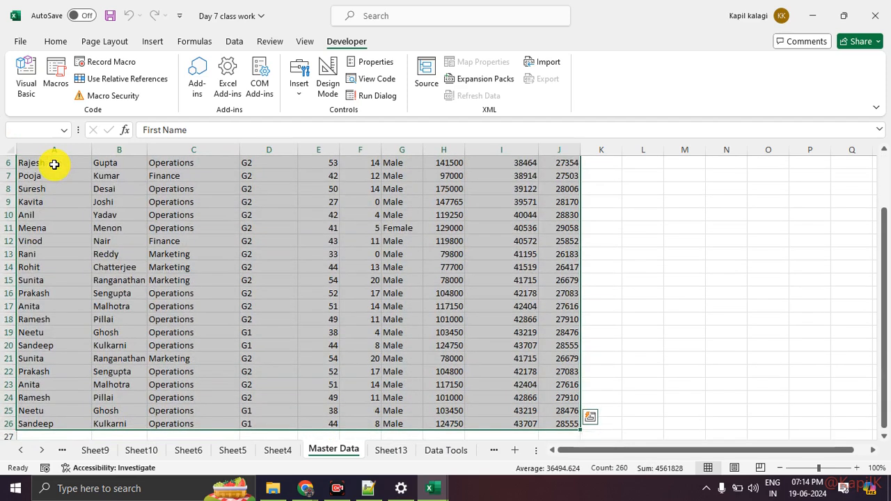
pyautogui.scroll(-3, 55, 164)
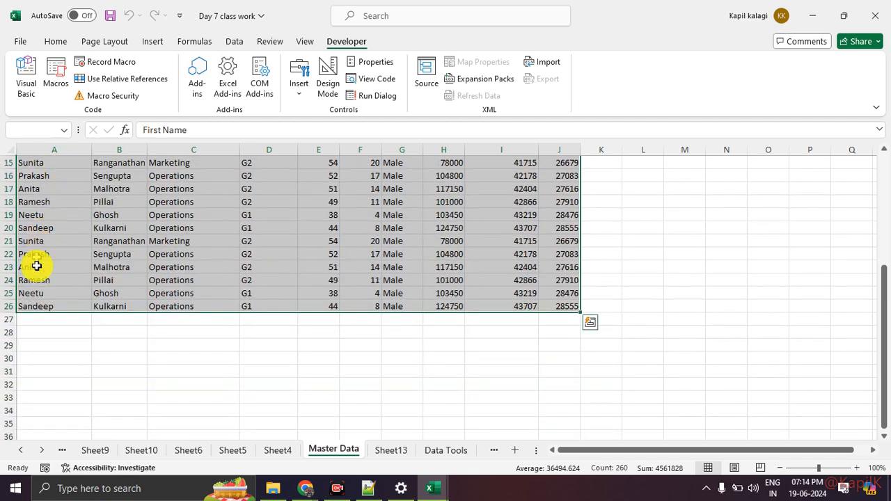
# - Add two more records to Master Data by copying rows 20 and 21 (A20:J21) to the first empty row at A27
pyautogui.click(84, 345)
pyautogui.moveTo(62, 230); pyautogui.dragTo(562, 245)
pyautogui.hotkey('ctrl', 'c')
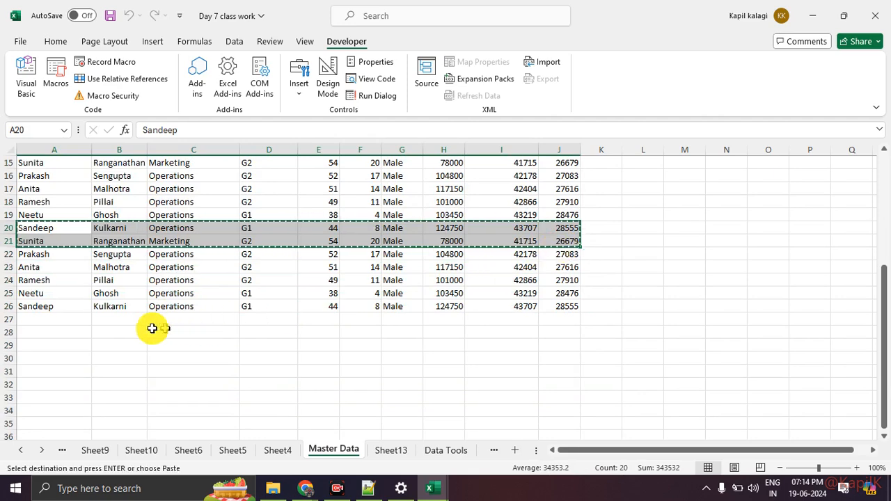
pyautogui.click(72, 319)
pyautogui.hotkey('ctrl', 'v')
pyautogui.click(110, 375)
pyautogui.press('Escape')
pyautogui.scroll(5, 109, 375)
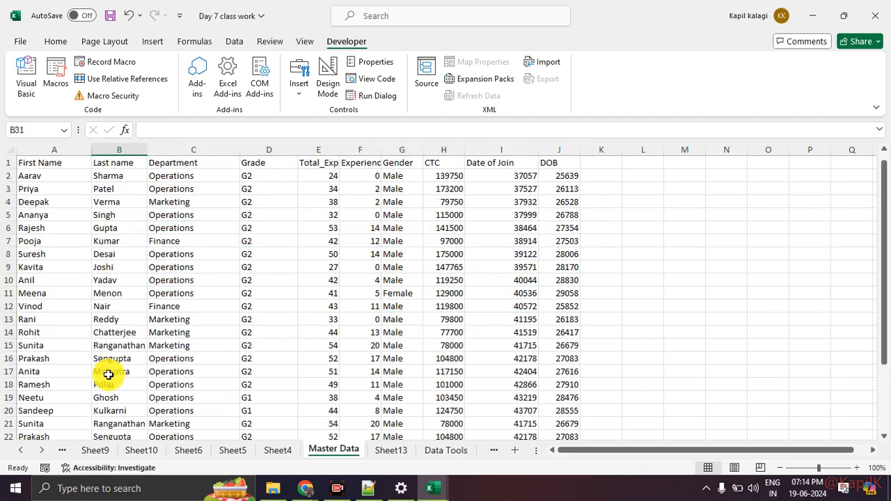
# - Select the enlarged Master Data table again from A1 to the last filled column and row, covering A1:J28
pyautogui.click(54, 167)
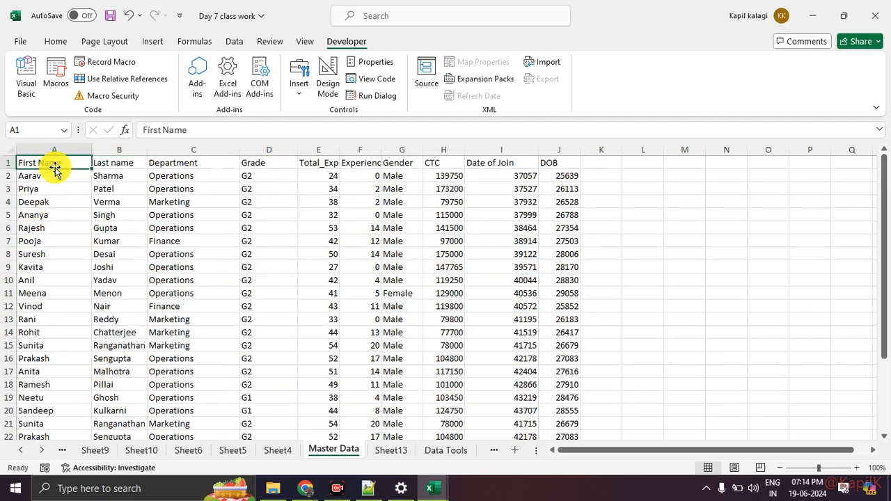
pyautogui.hotkey('ctrl', 'shift', 'Right')
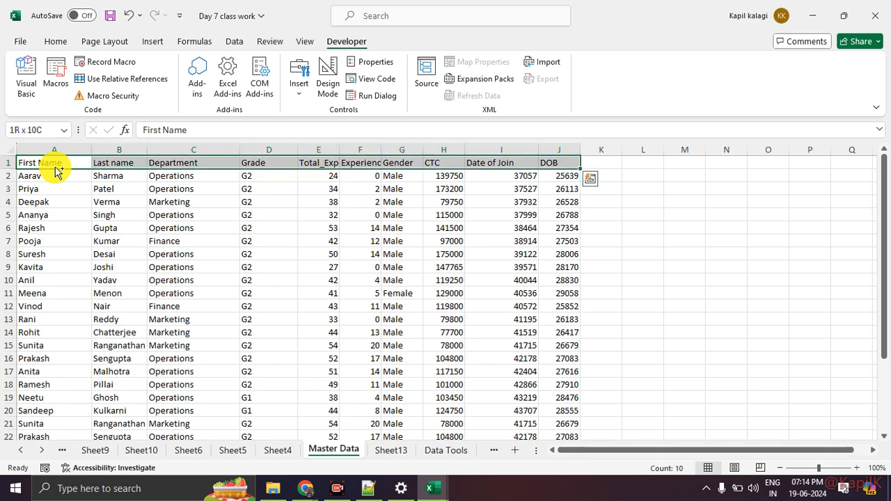
pyautogui.hotkey('ctrl', 'shift', 'Down')
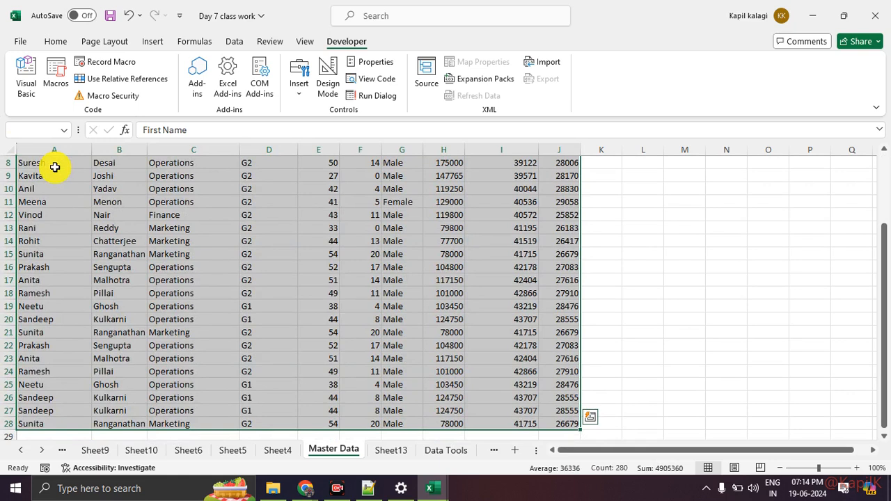
# - Start recording a macro named Hrmacro2 with shortcut letter e, stored in this workbook
pyautogui.click(105, 201)
pyautogui.scroll(3, 70, 265)
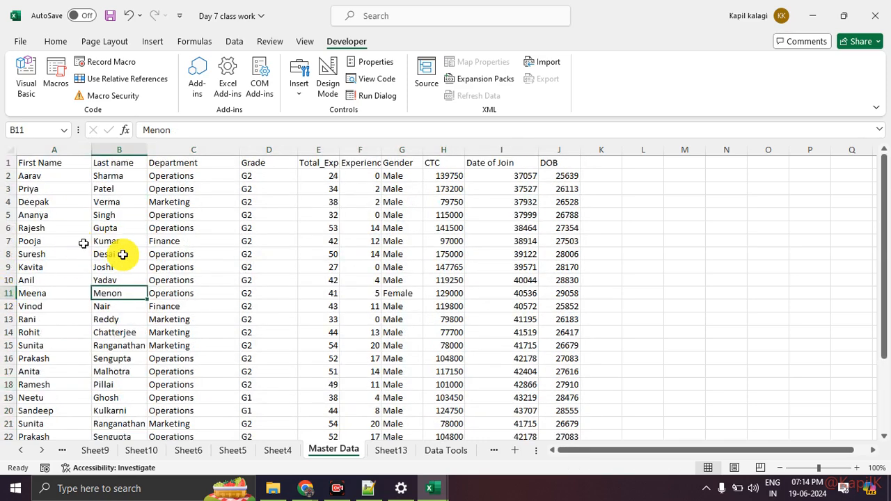
pyautogui.click(110, 64)
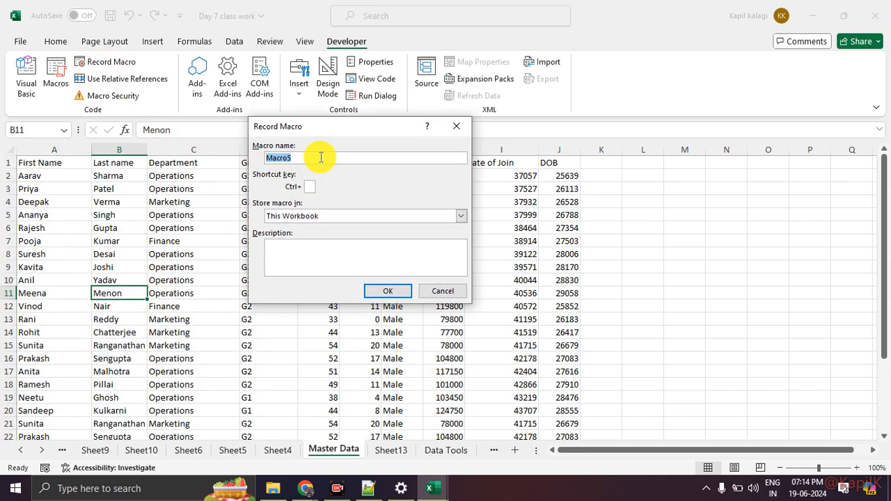
pyautogui.write('Hrm')
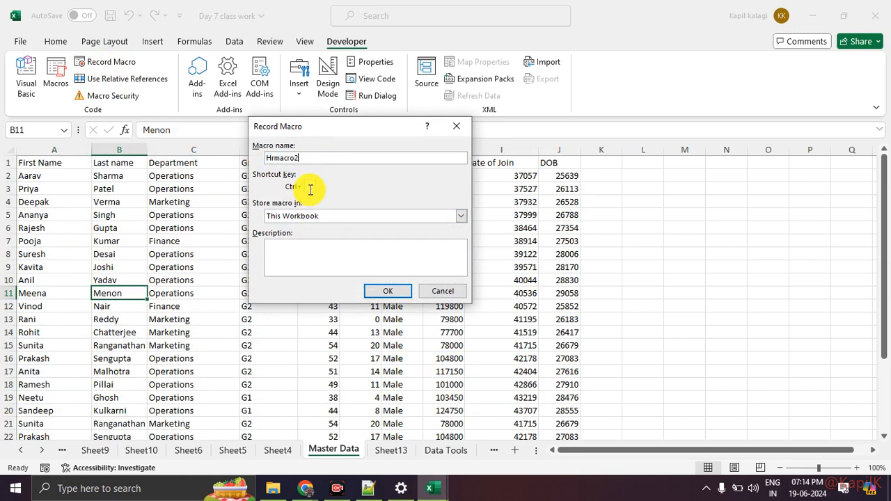
pyautogui.click(379, 293)
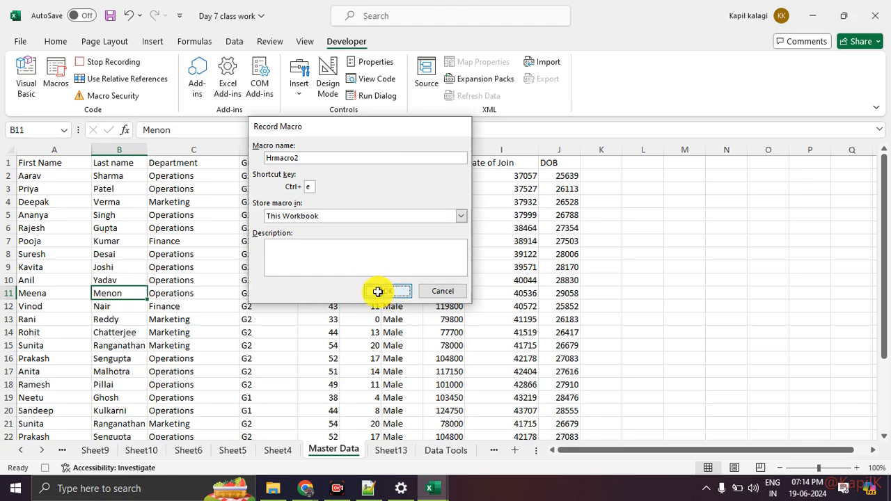
# - Copy the Master Data table, extending from A1 to the last filled column and row, and paste it at A1 of a new worksheet
pyautogui.click(56, 167)
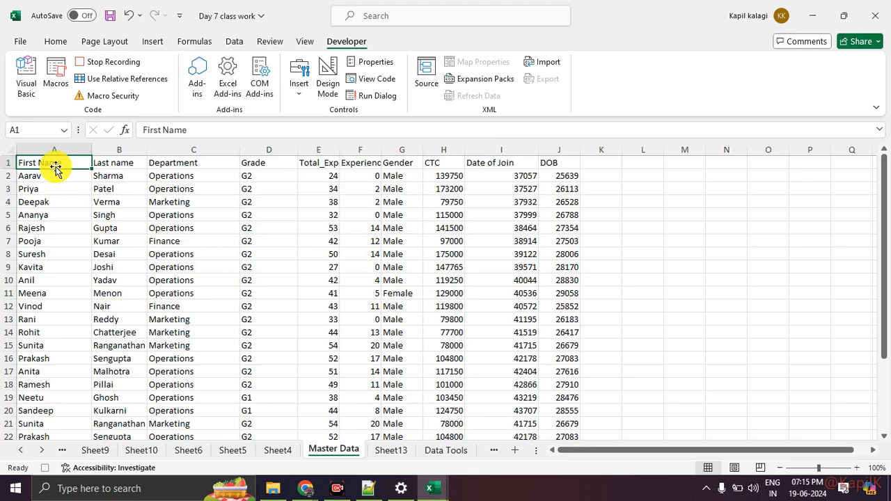
pyautogui.hotkey('ctrl', 'shift', 'Right')
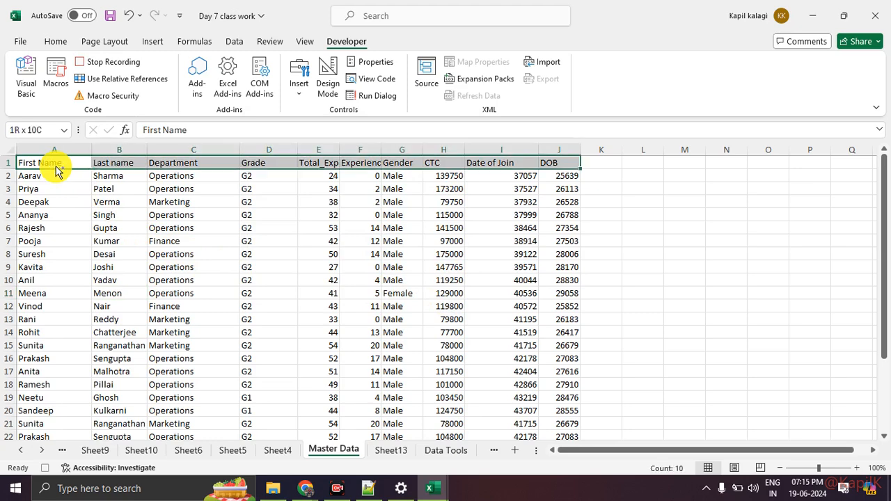
pyautogui.hotkey('ctrl', 'shift', 'Down')
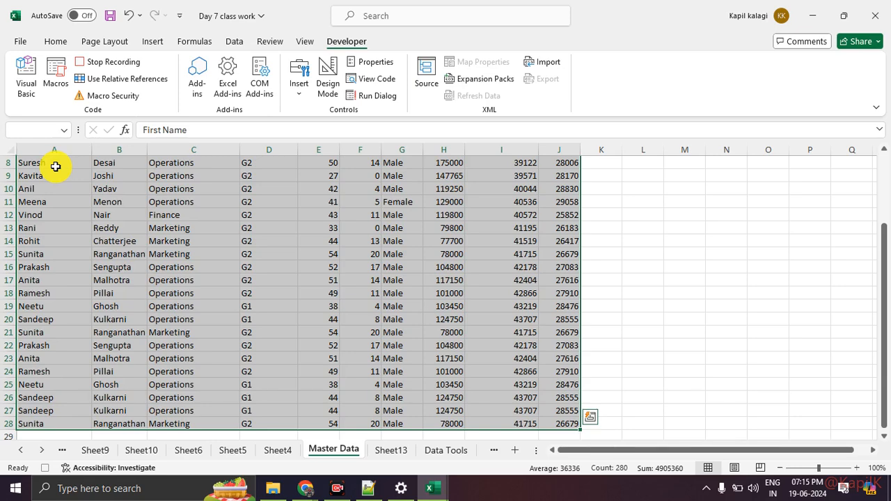
pyautogui.hotkey('ctrl', 'c')
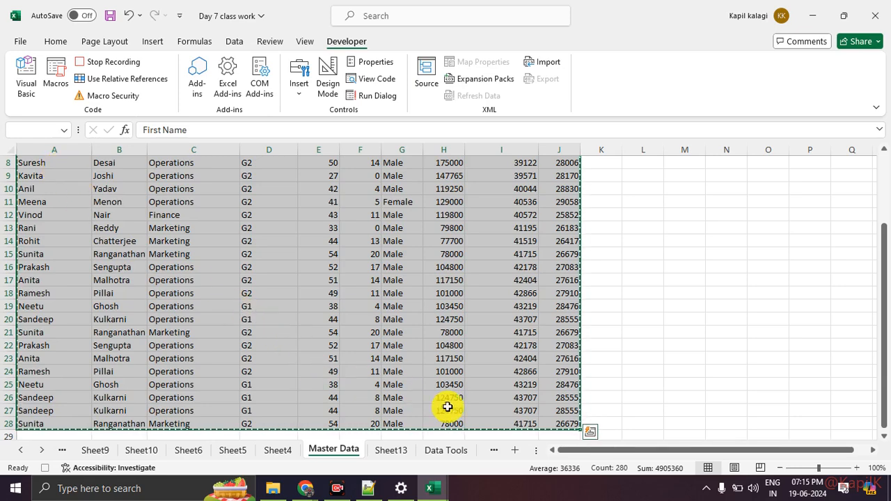
pyautogui.click(514, 450)
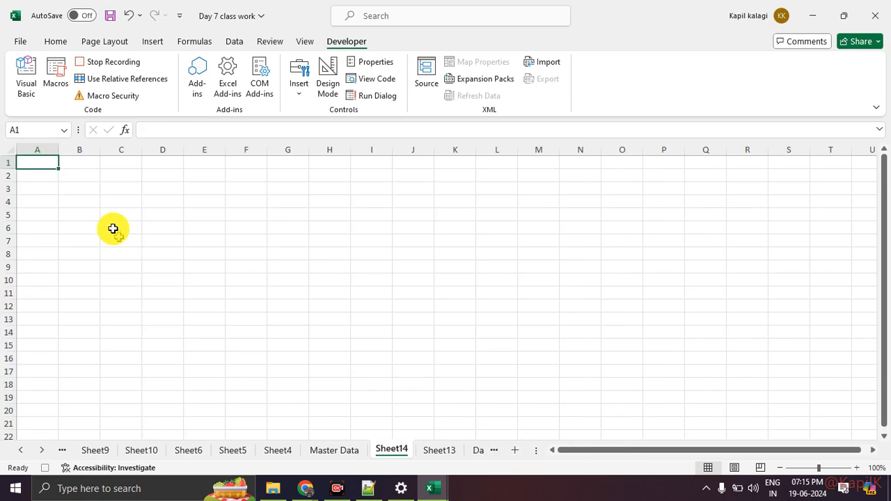
pyautogui.click(39, 164)
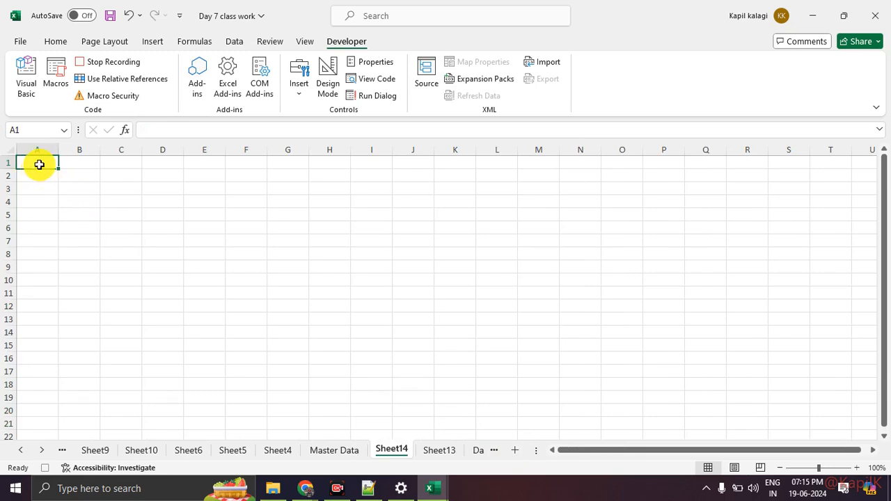
pyautogui.hotkey('ctrl', 'v')
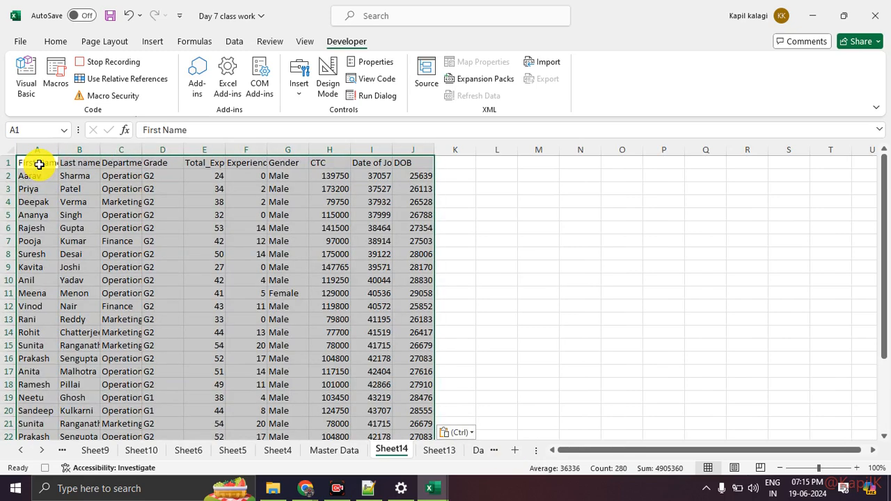
pyautogui.click(117, 243)
# - Fill the pasted table's header row yellow, extending the selection from A1 to the last filled column
pyautogui.click(41, 164)
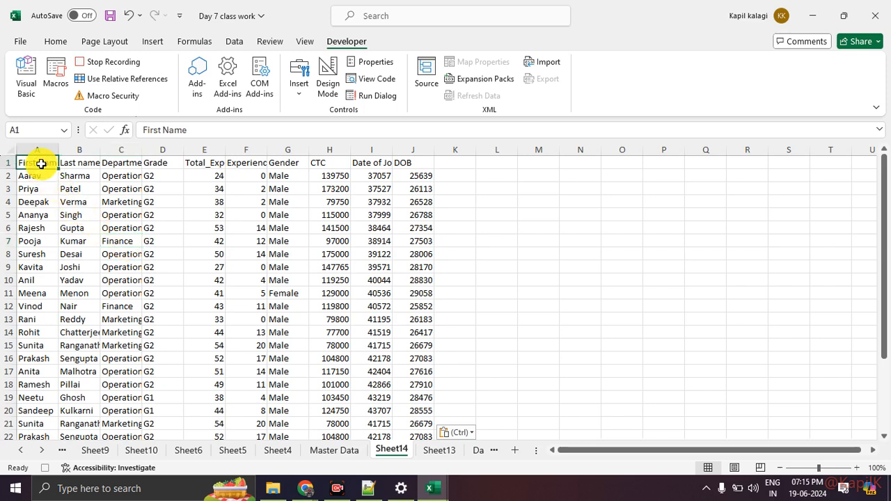
pyautogui.hotkey('ctrl', 'shift', 'Right')
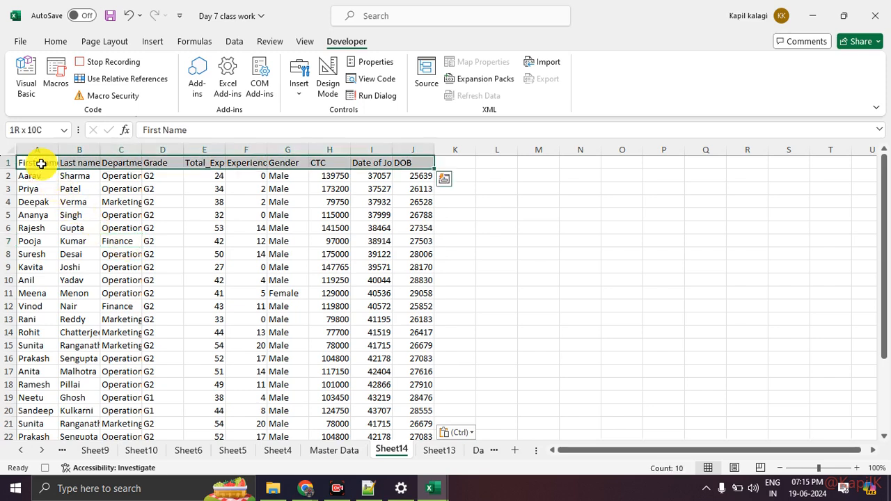
pyautogui.click(61, 43)
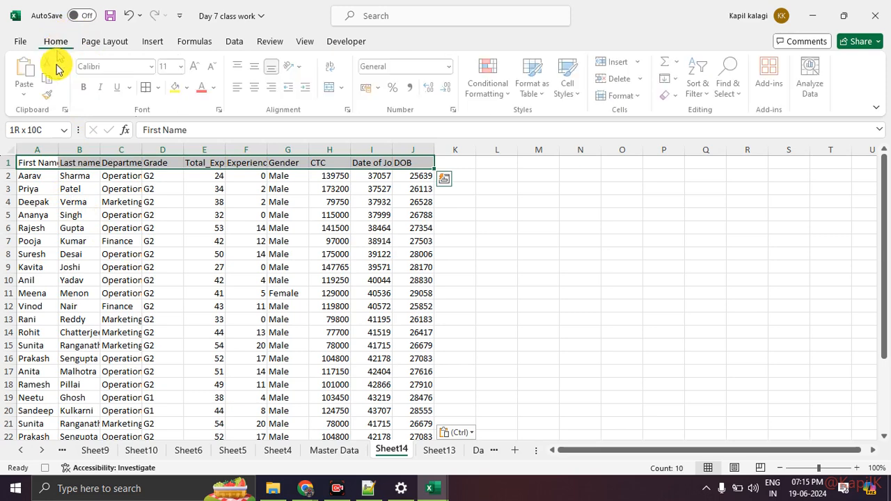
pyautogui.click(179, 94)
pyautogui.click(230, 241)
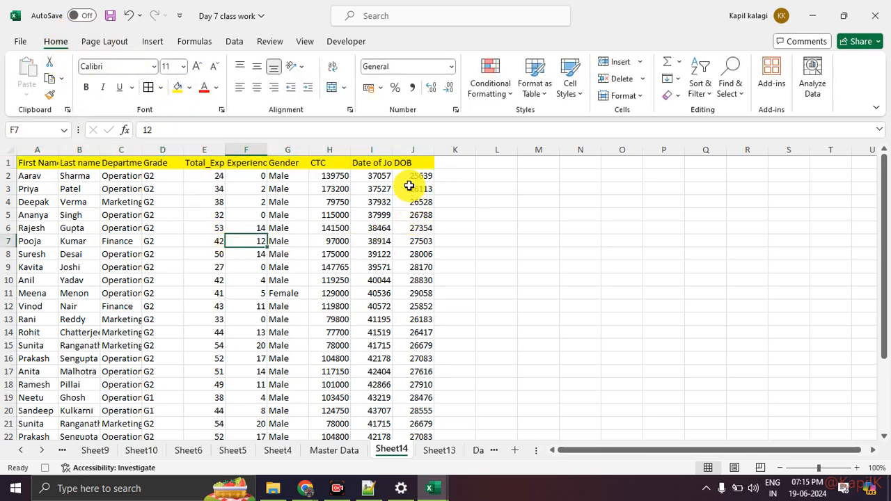
# - Format the DOB column, extended from J1 to its last filled row, as Date with the *14-03-2012 type
pyautogui.click(414, 163)
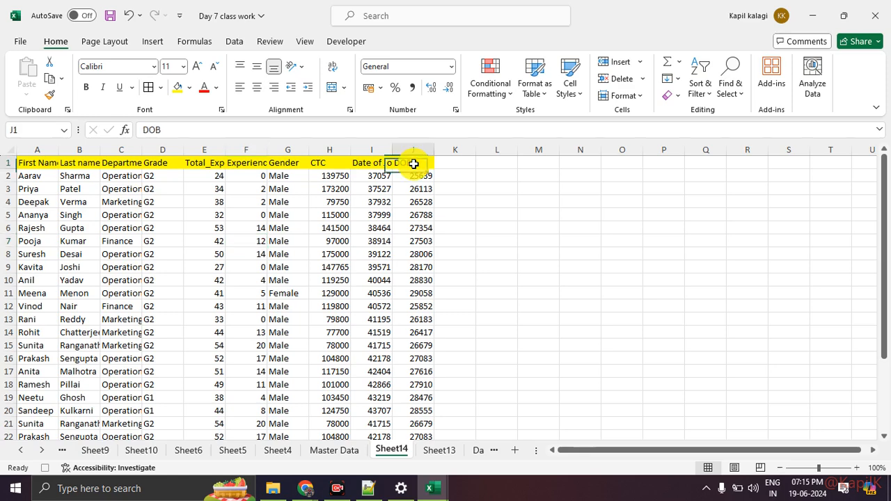
pyautogui.hotkey('ctrl', 'shift', 'Down')
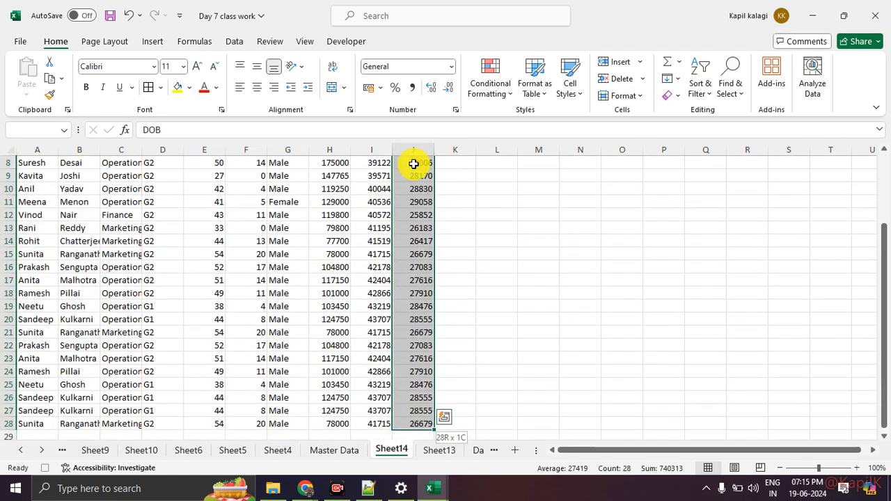
pyautogui.rightClick(414, 164)
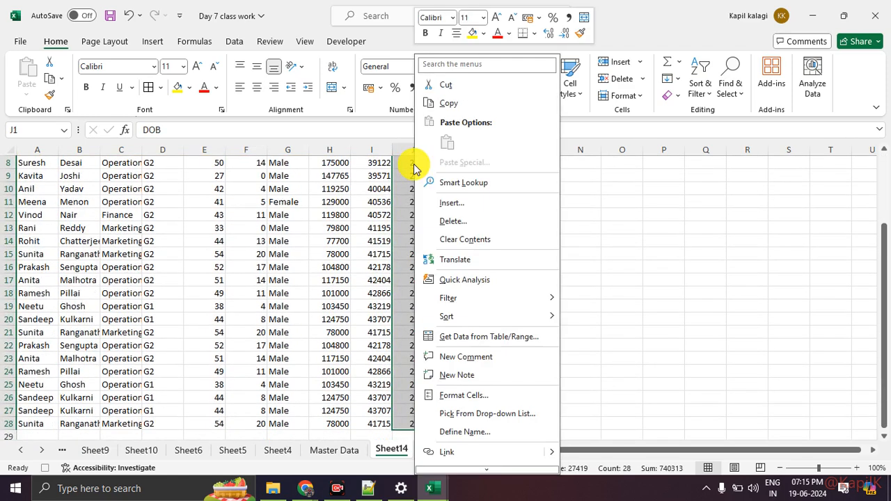
pyautogui.click(497, 394)
pyautogui.scroll(3, 500, 395)
pyautogui.hotkey('ctrl', '1')
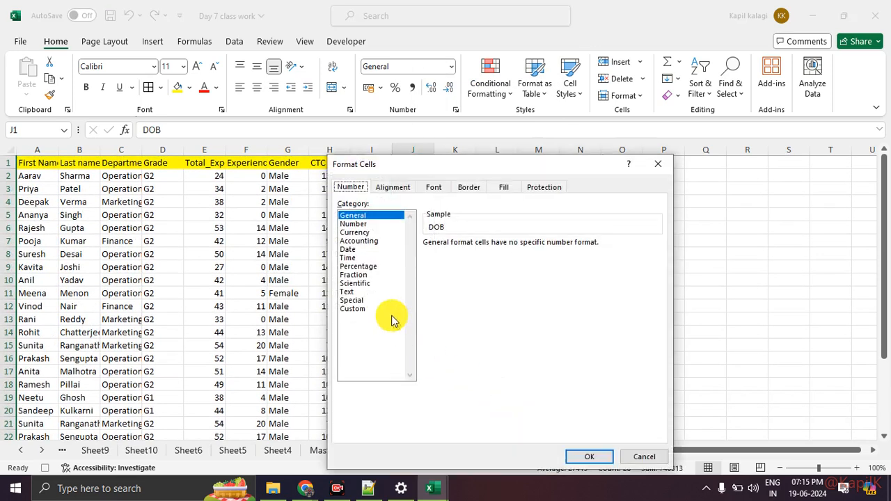
pyautogui.click(348, 249)
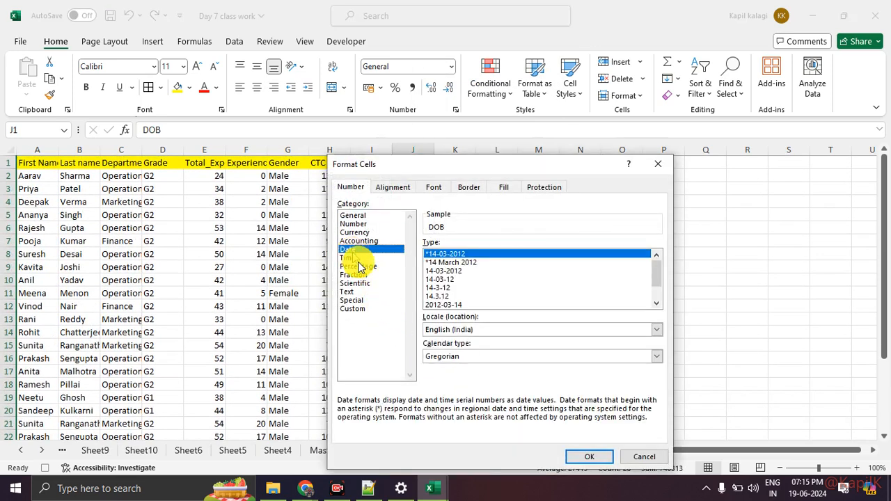
pyautogui.click(587, 457)
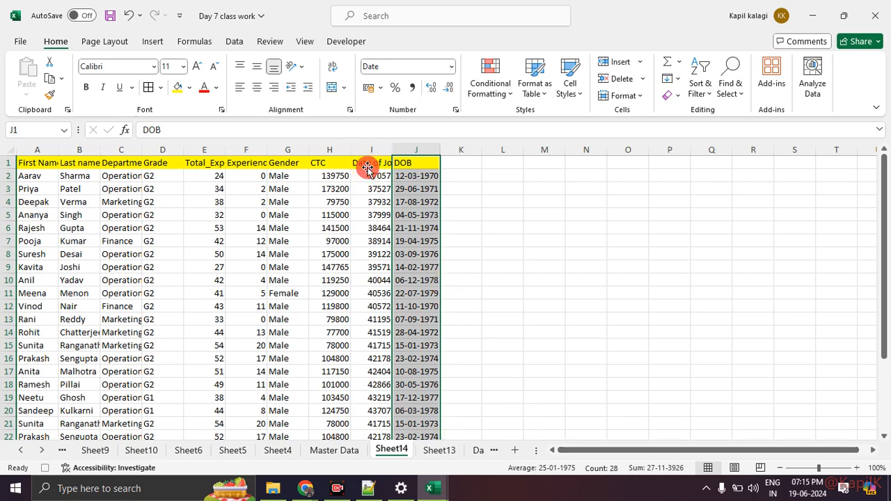
# - Format the Date of Join column, extended from I1 to its last filled row, as Date with the *14-03-2012 type
pyautogui.click(367, 167)
pyautogui.hotkey('ctrl', 'shift', 'Down')
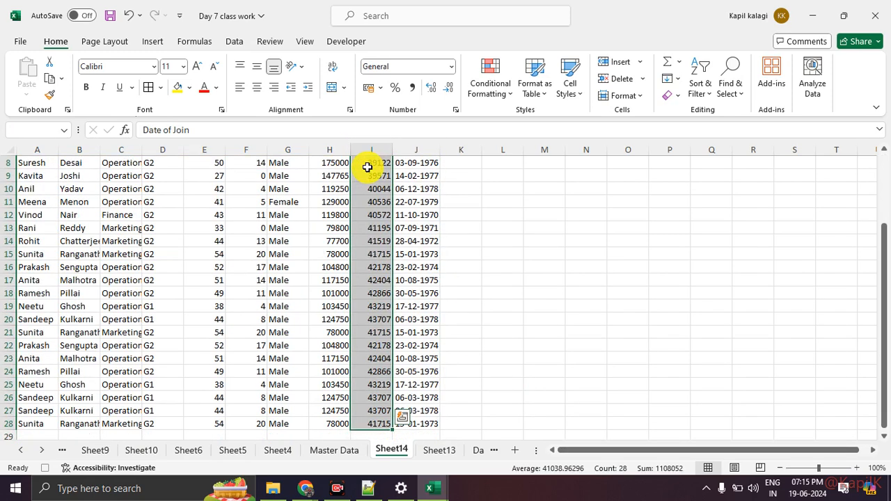
pyautogui.rightClick(367, 167)
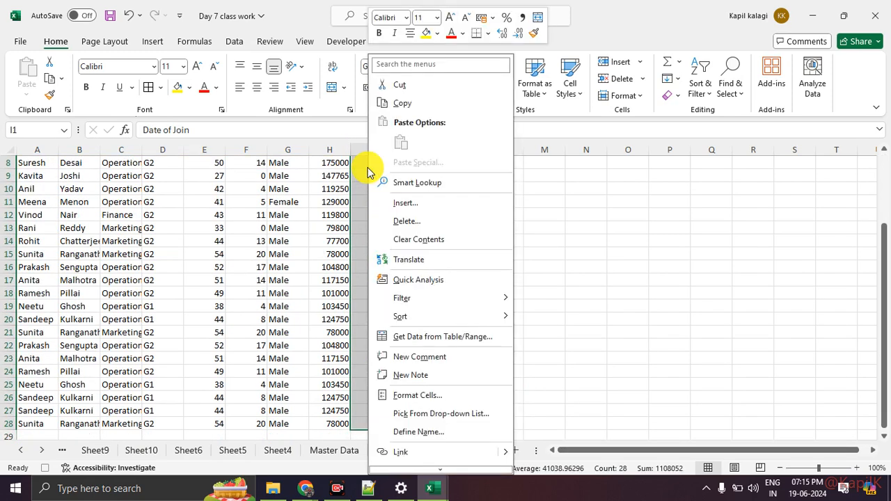
pyautogui.click(416, 389)
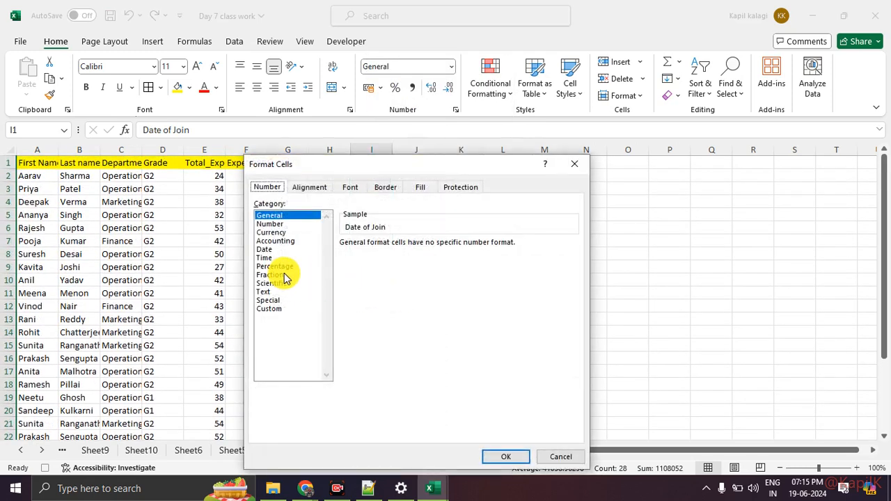
pyautogui.click(266, 250)
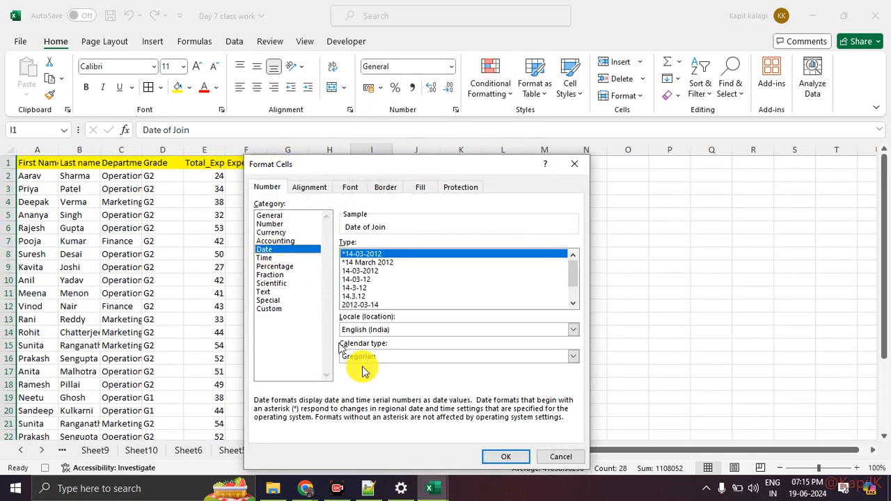
pyautogui.click(495, 458)
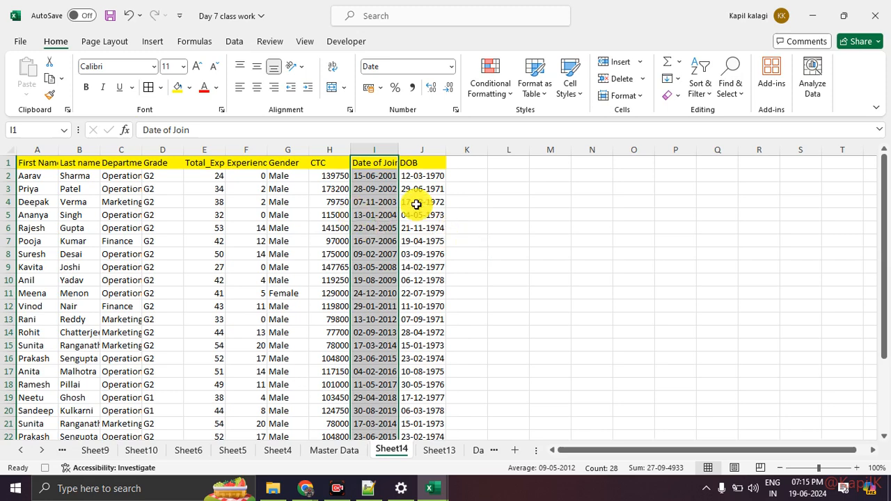
pyautogui.click(454, 216)
# - Widen columns A to J together to one equal width, about twice as wide as before
pyautogui.moveTo(50, 150); pyautogui.dragTo(410, 169)
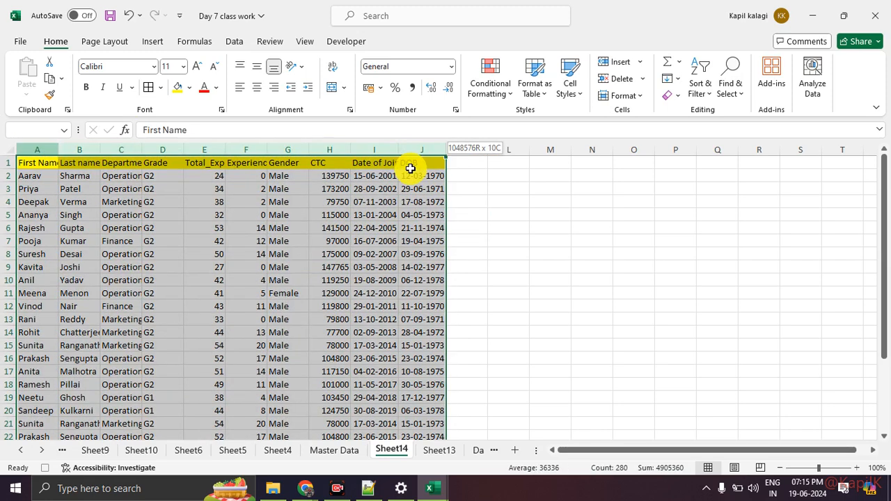
pyautogui.click(391, 149)
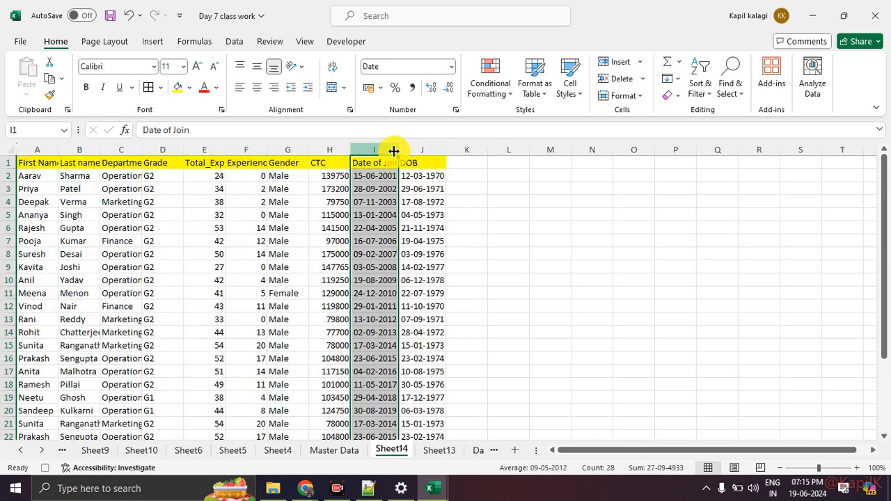
pyautogui.click(121, 163)
pyautogui.click(56, 160)
pyautogui.hotkey('ctrl', 'shift', 'Down')
pyautogui.hotkey('ctrl', 'shift', 'Right')
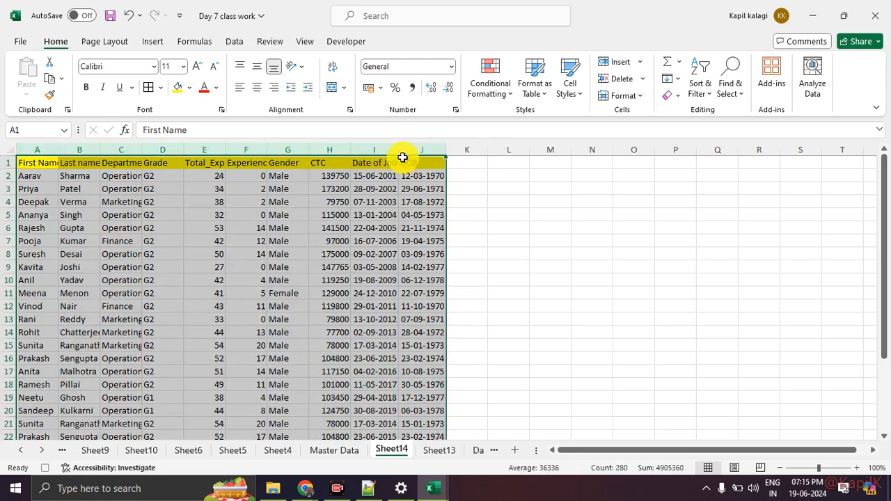
pyautogui.moveTo(400, 153); pyautogui.dragTo(441, 152)
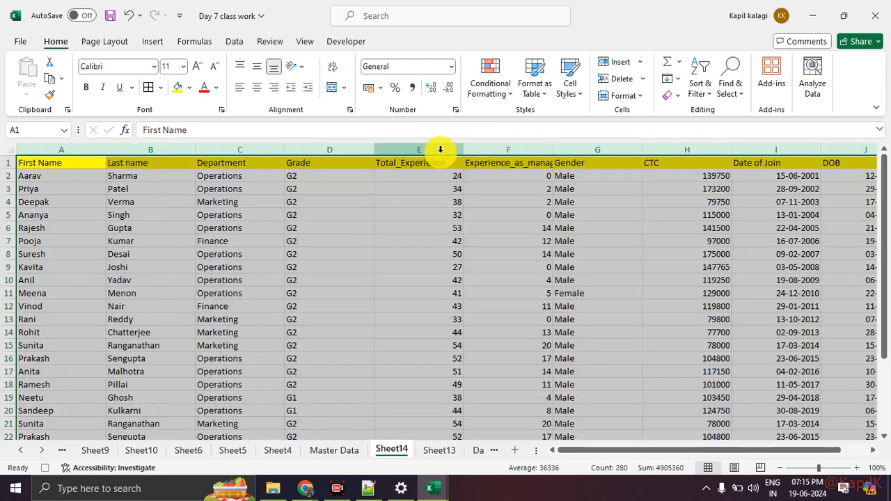
pyautogui.click(489, 233)
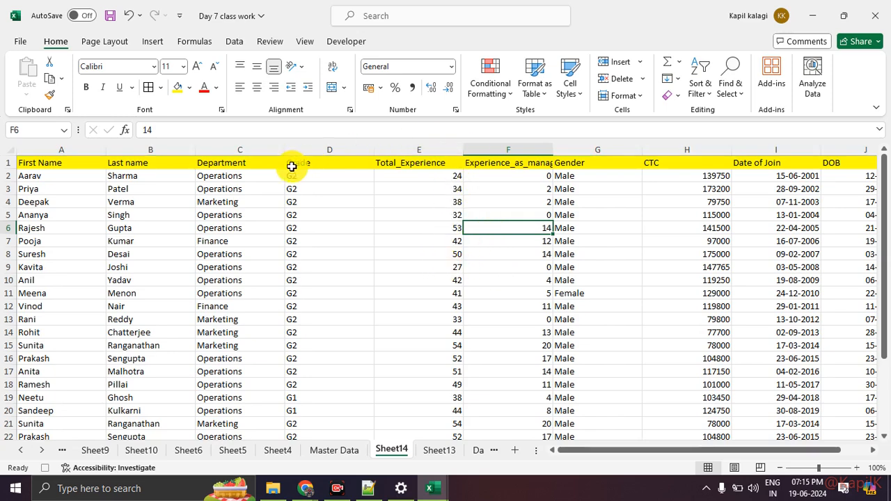
# - Stop recording the Hrmacro2 macro
pyautogui.click(342, 43)
pyautogui.click(116, 63)
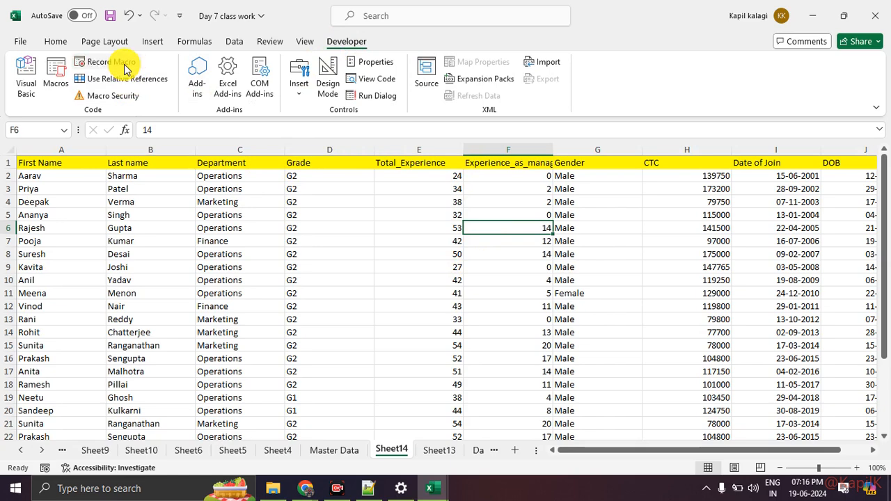
pyautogui.click(362, 295)
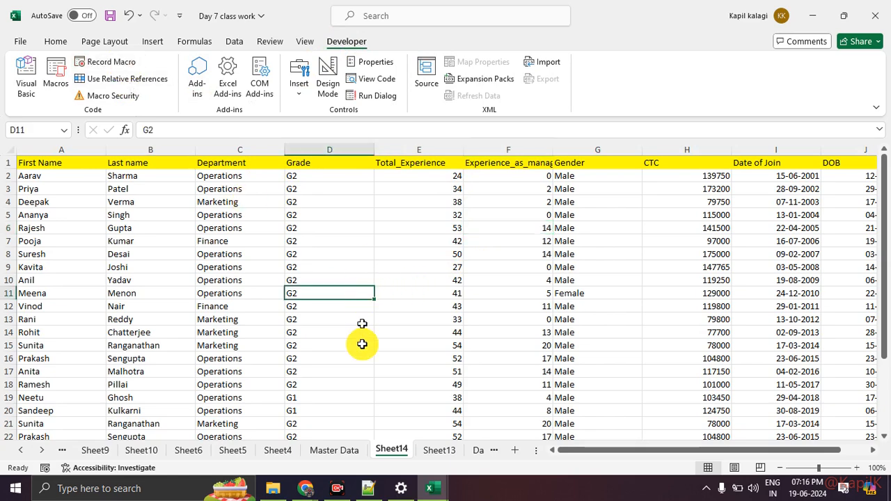
# - Clear the data from row 19 down through row 30 across columns A to L on the Master Data sheet
pyautogui.click(335, 451)
pyautogui.scroll(-5, 174, 345)
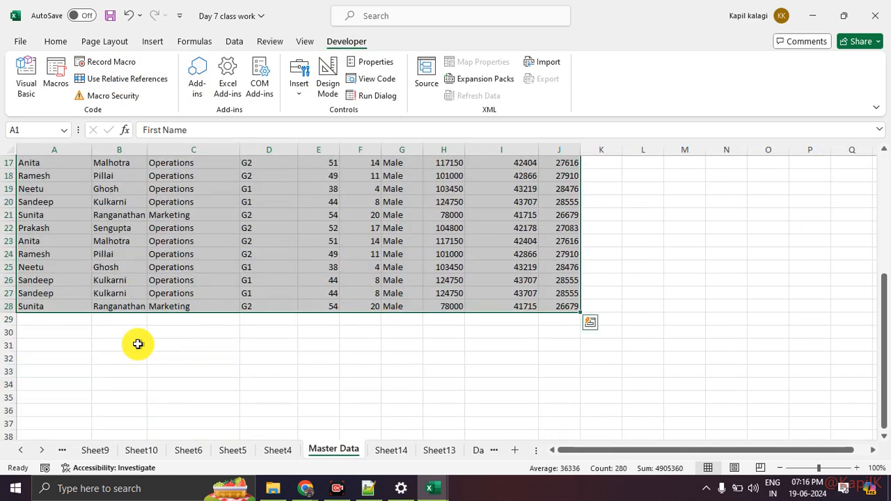
pyautogui.click(137, 344)
pyautogui.scroll(7, 119, 334)
pyautogui.scroll(-6, 74, 302)
pyautogui.moveTo(53, 168); pyautogui.dragTo(650, 303)
pyautogui.scroll(2, 425, 337)
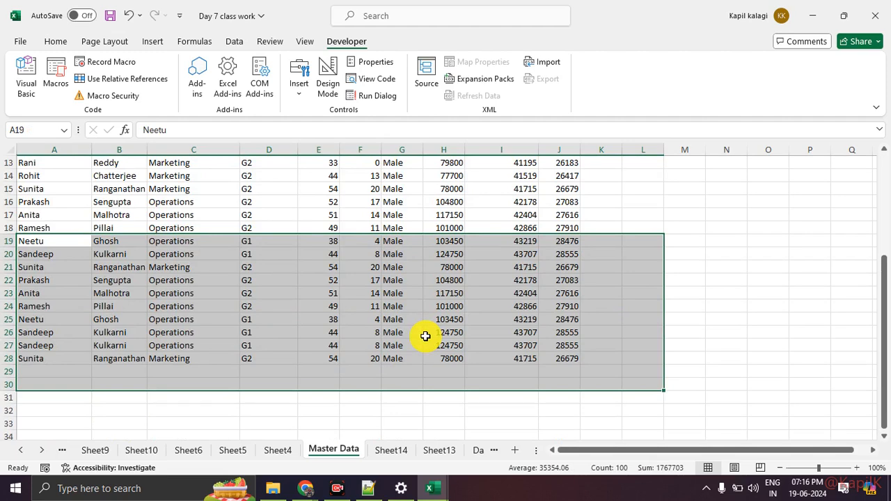
pyautogui.press('Delete')
pyautogui.click(198, 341)
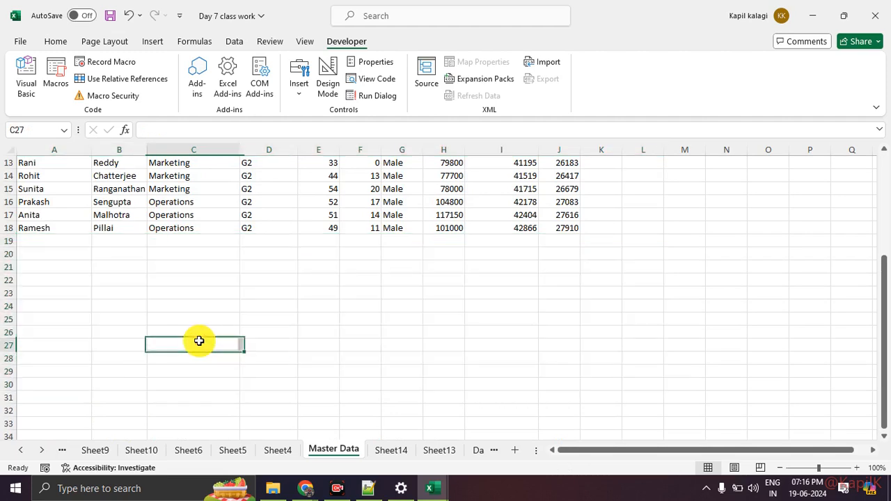
pyautogui.scroll(4, 199, 341)
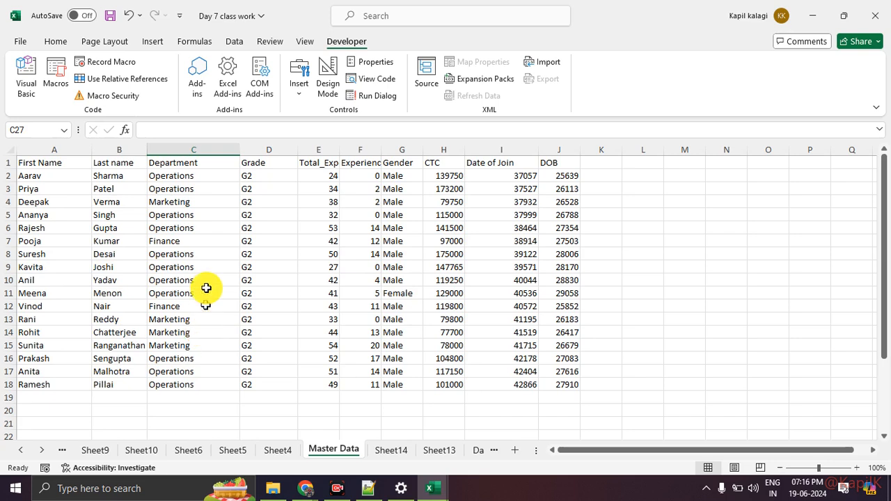
# - Run the Hrmacro2 macro on Master Data with the records reduced to rows 2 to 18
pyautogui.click(55, 83)
pyautogui.click(272, 155)
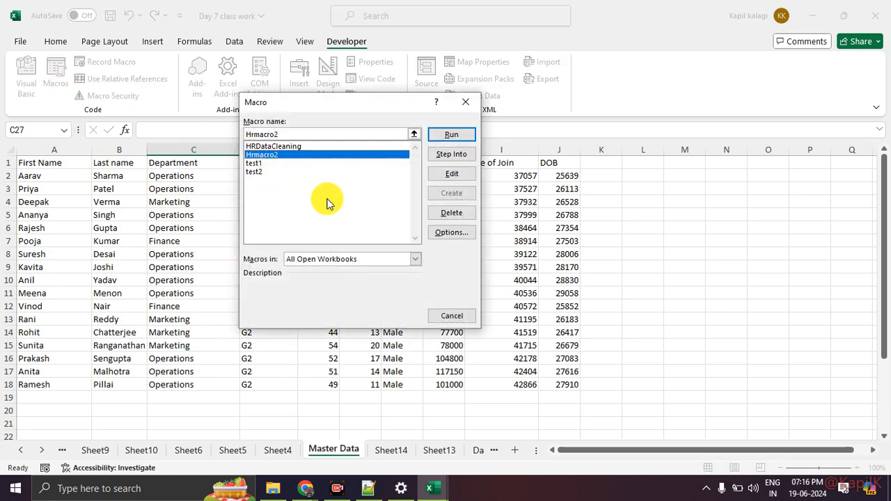
pyautogui.click(445, 136)
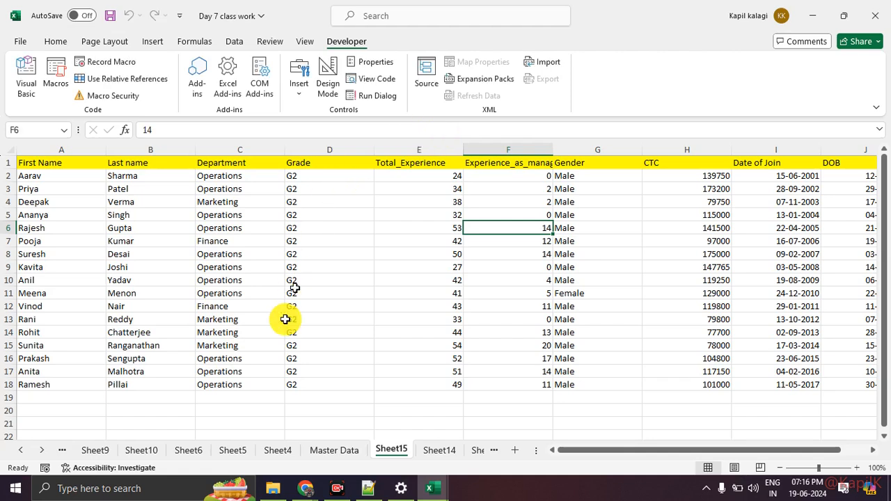
# - Clear the range A12:L19 on the Master Data sheet, keeping only the records in rows 2 to 11
pyautogui.click(331, 451)
pyautogui.click(104, 397)
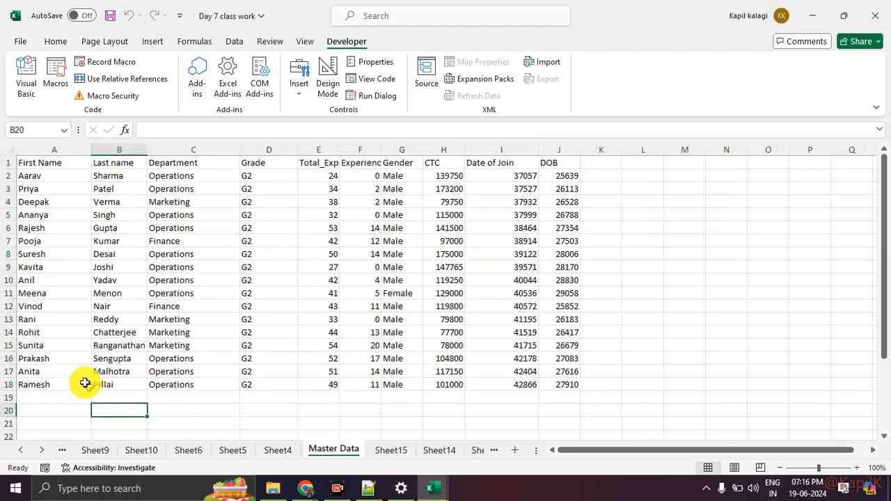
pyautogui.moveTo(44, 306); pyautogui.dragTo(654, 399)
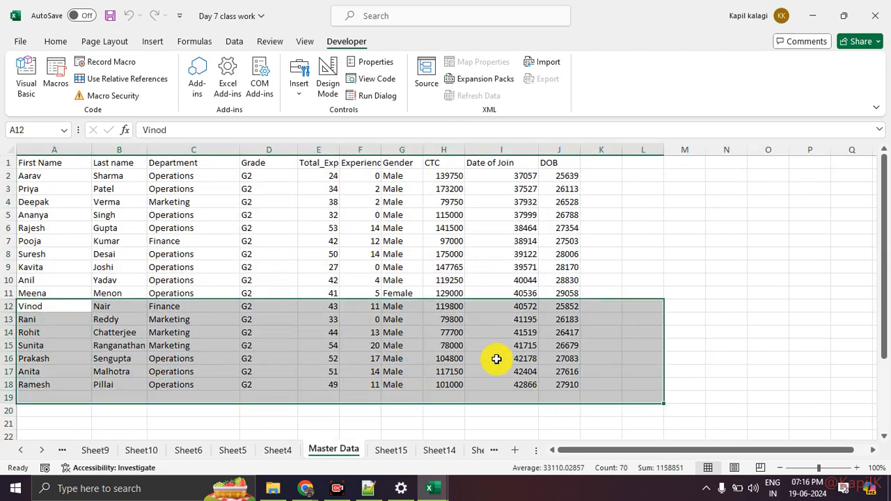
pyautogui.press('Delete')
pyautogui.click(666, 239)
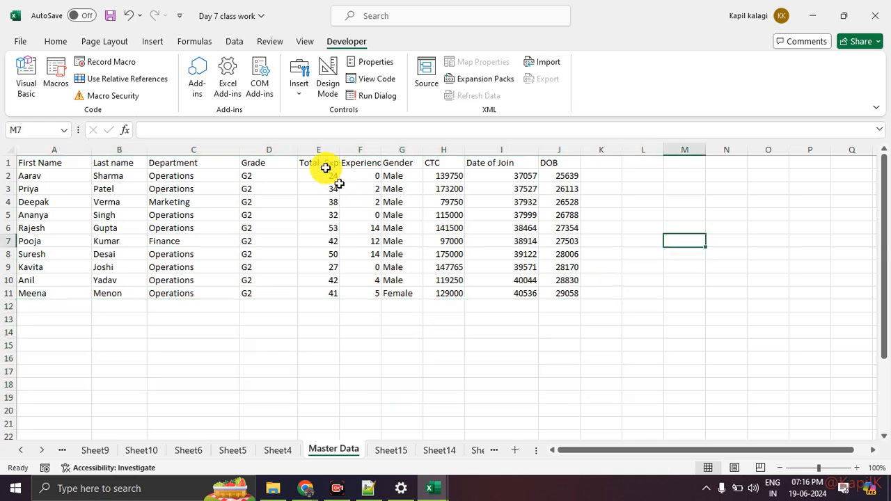
# - Run the Hrmacro2 macro again on the Master Data records in rows 2 to 11
pyautogui.click(58, 78)
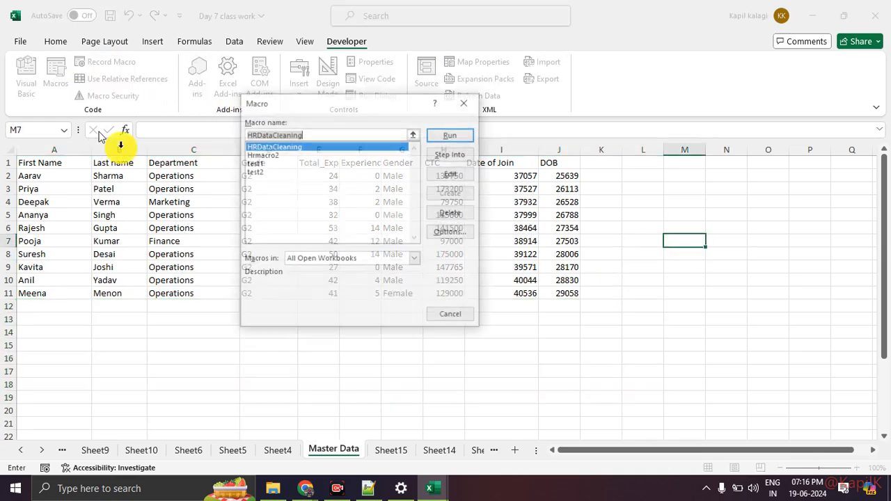
pyautogui.click(268, 156)
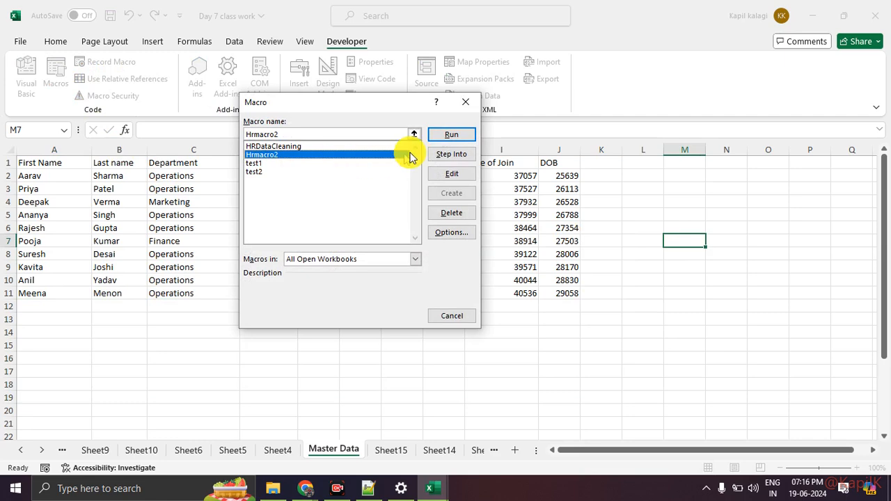
pyautogui.click(450, 136)
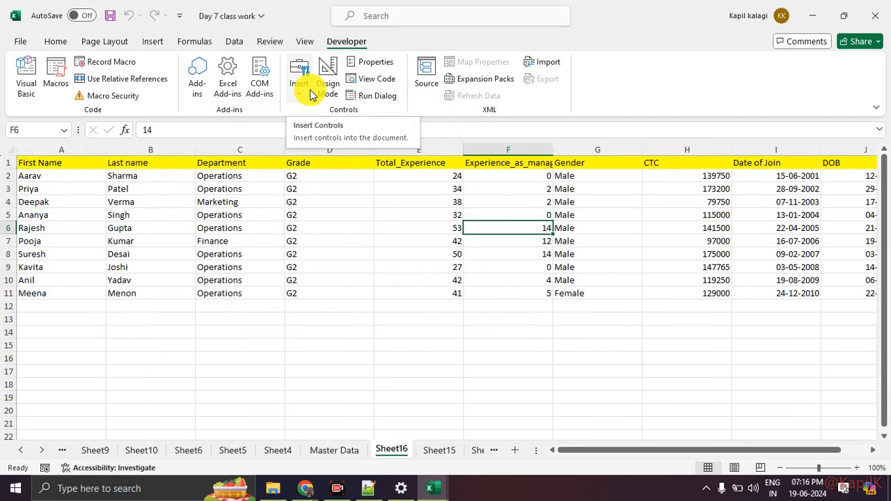
pyautogui.moveTo(599, 445); pyautogui.dragTo(547, 425)
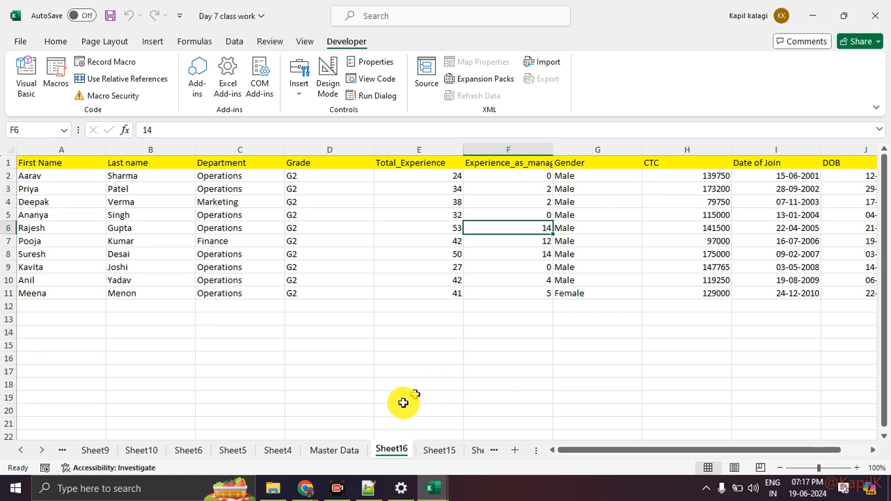
pyautogui.click(347, 449)
pyautogui.click(408, 451)
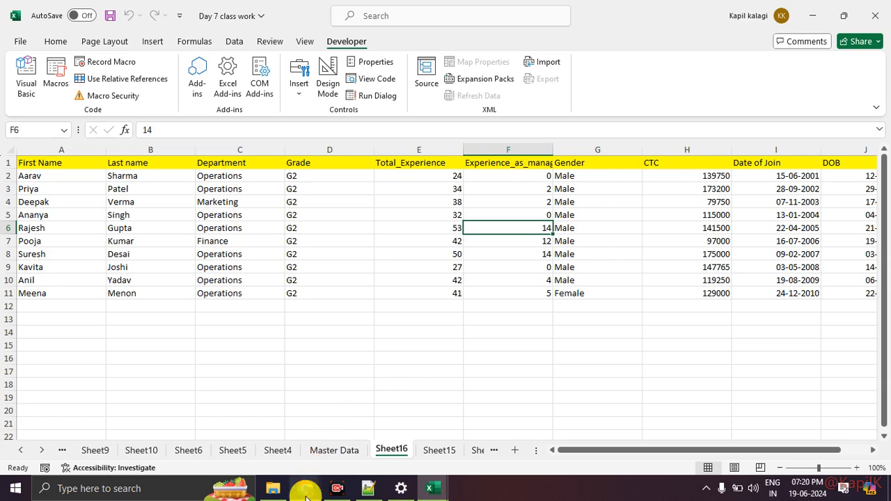
# - Switch to the Google Meet call in Chrome and pause the screen recorder
pyautogui.click(307, 490)
pyautogui.click(248, 388)
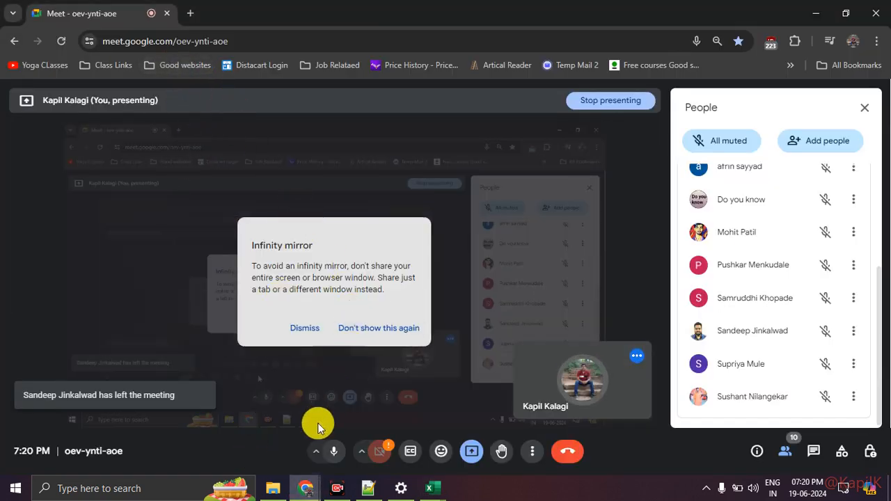
pyautogui.click(333, 489)
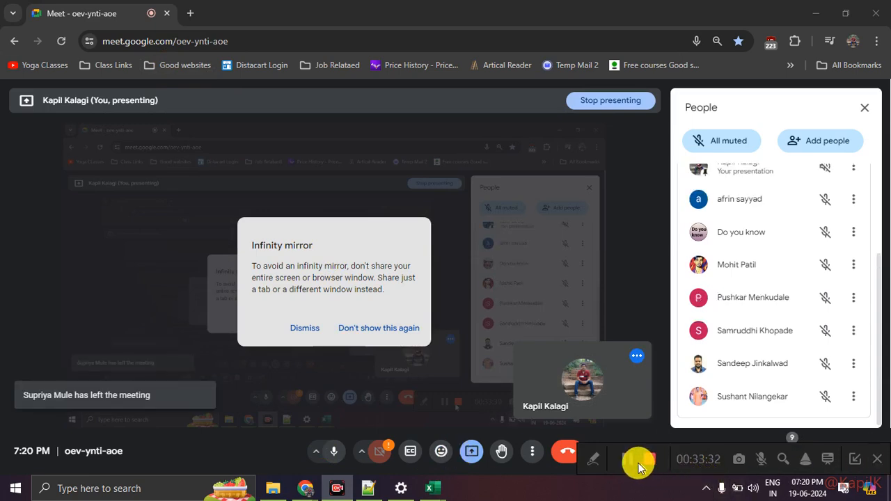
pyautogui.click(634, 462)
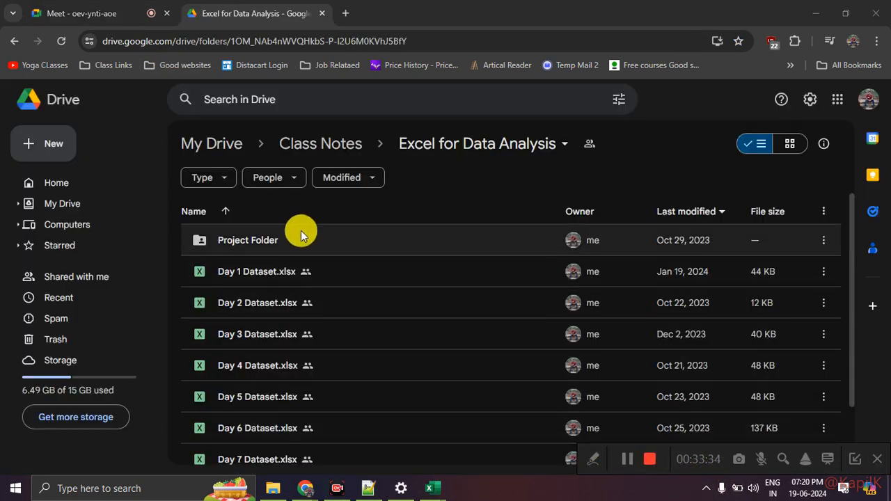
# - Open Retail Store Data Analysis Report.docx from the Project Folder in Drive and read its Introduction
pyautogui.doubleClick(300, 233)
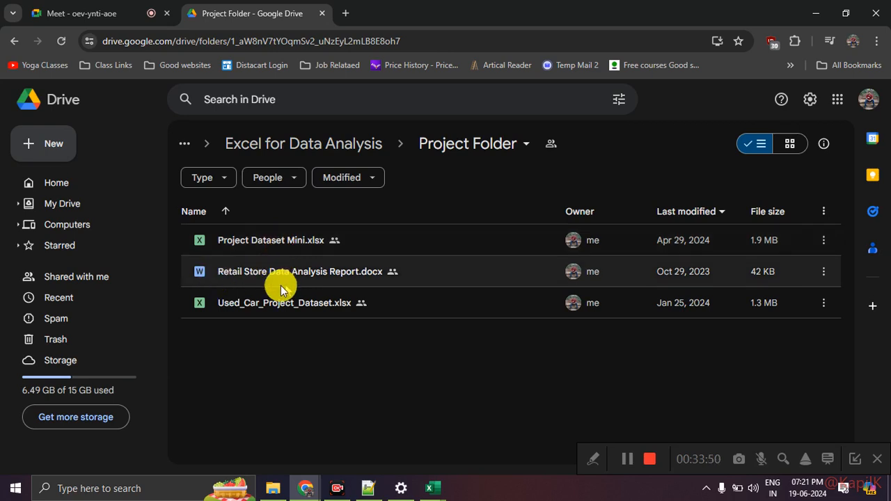
pyautogui.doubleClick(252, 272)
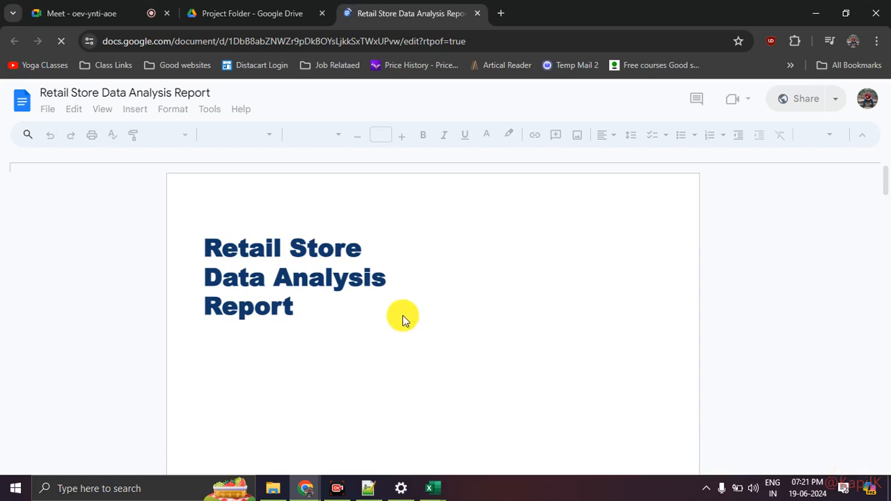
pyautogui.scroll(-5, 484, 330)
pyautogui.scroll(-5, 445, 339)
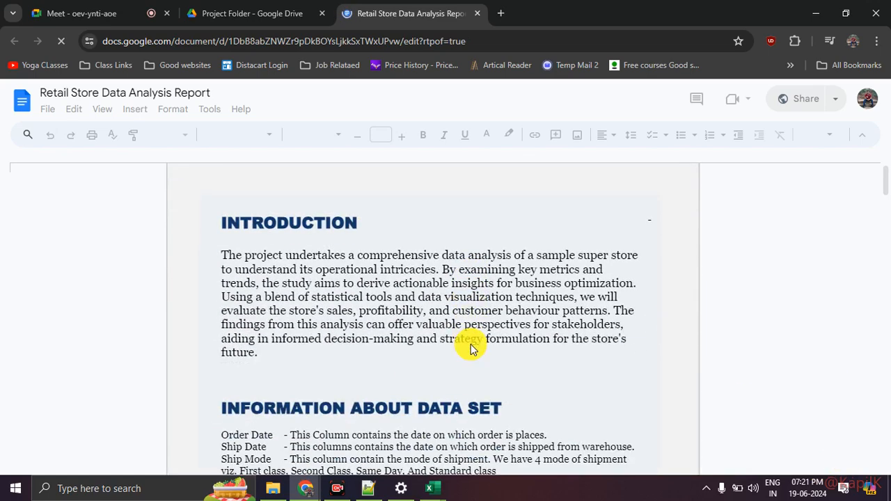
pyautogui.scroll(5, 460, 338)
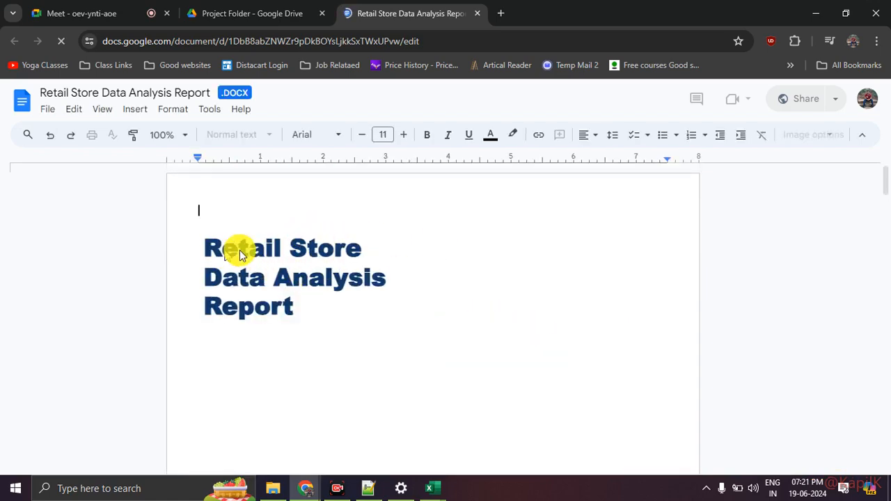
pyautogui.scroll(-3, 292, 267)
pyautogui.scroll(-6, 467, 302)
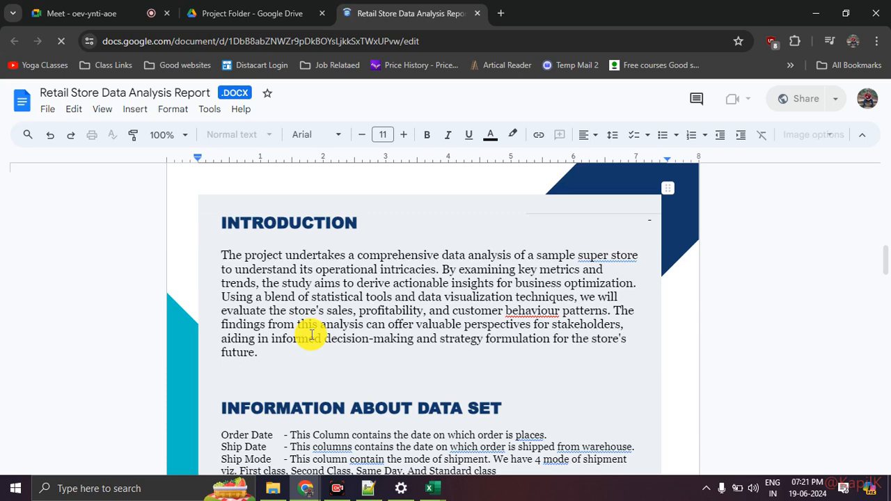
# - Review the report's sections on data set information, data preparation, data cleaning and quick insights
pyautogui.scroll(-3, 314, 334)
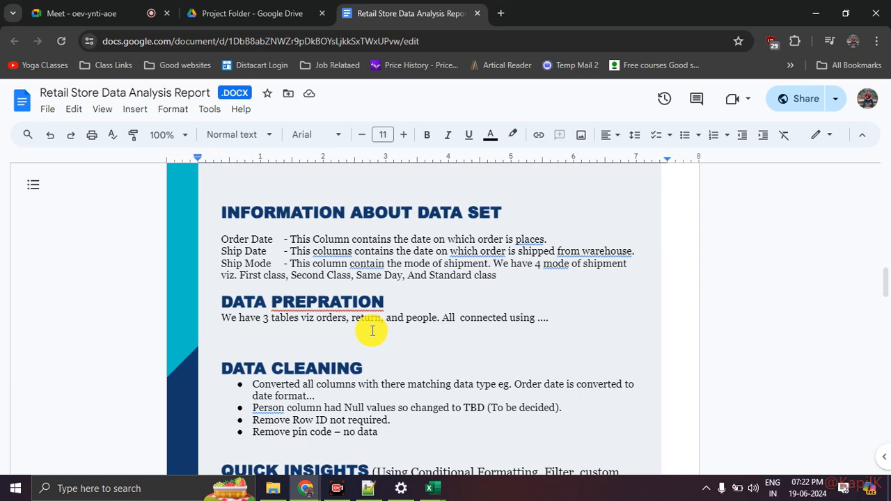
pyautogui.scroll(-3, 372, 331)
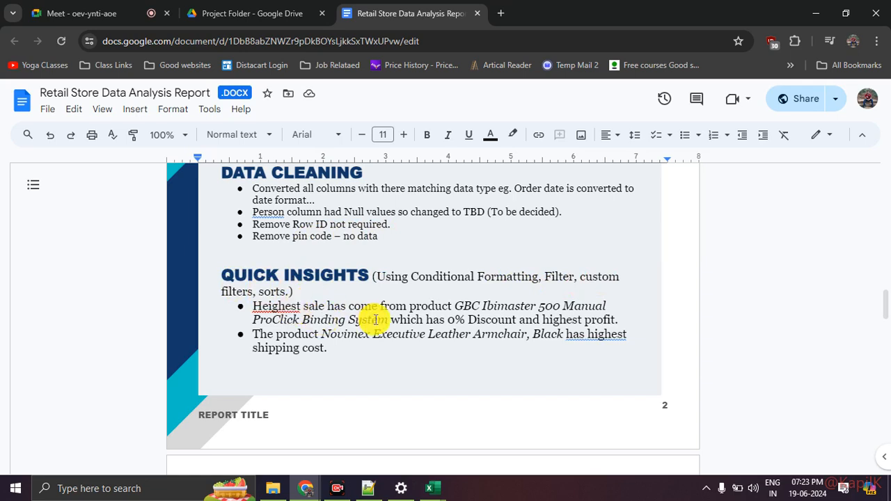
pyautogui.scroll(-1, 375, 319)
pyautogui.scroll(-1, 375, 320)
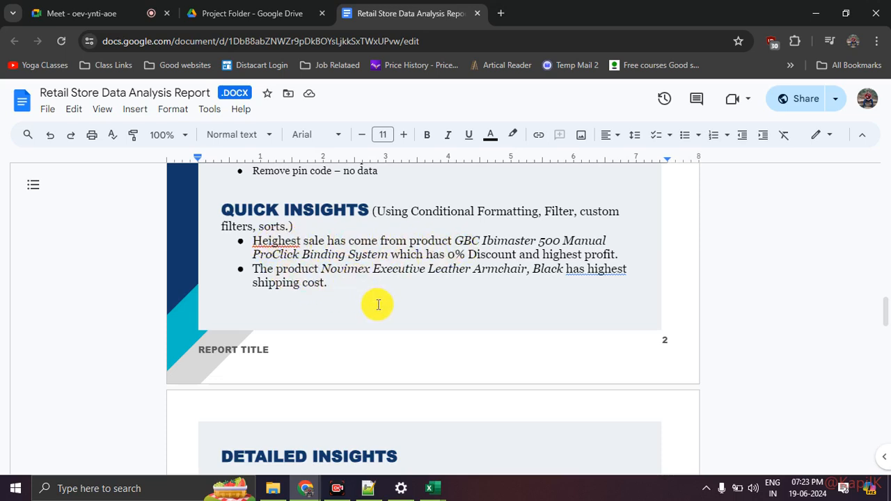
pyautogui.scroll(-2, 378, 304)
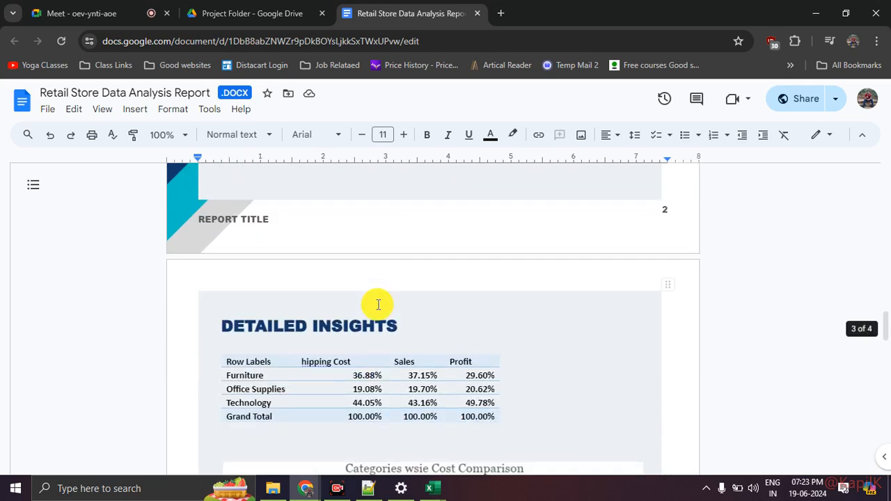
pyautogui.scroll(2, 378, 305)
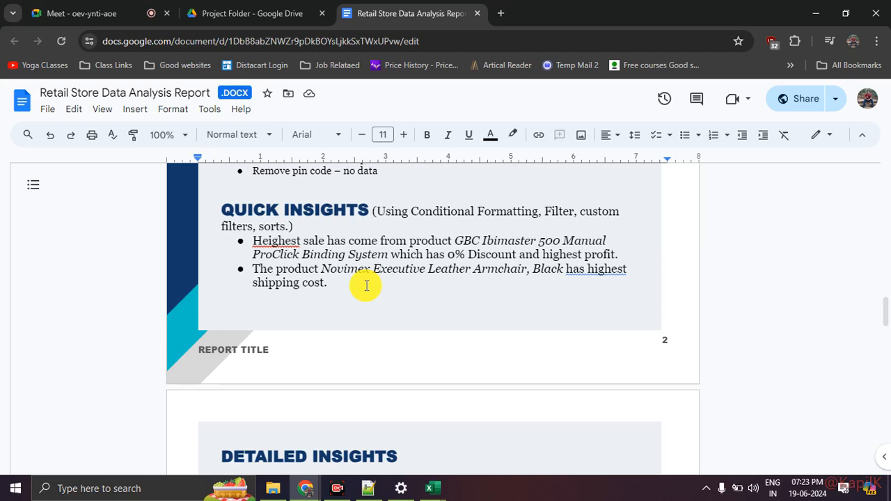
# - Review the Detailed Insights table and category cost chart, then the Action Steps section of the report
pyautogui.scroll(-4, 366, 286)
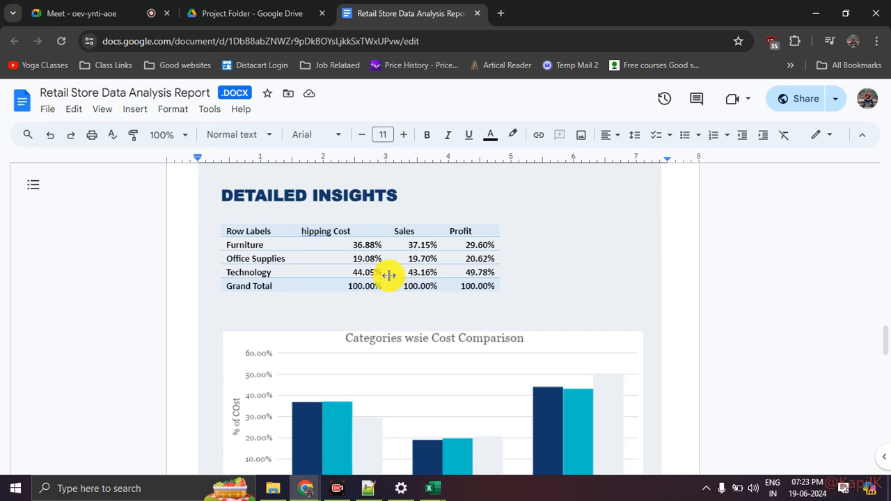
pyautogui.scroll(-1, 389, 275)
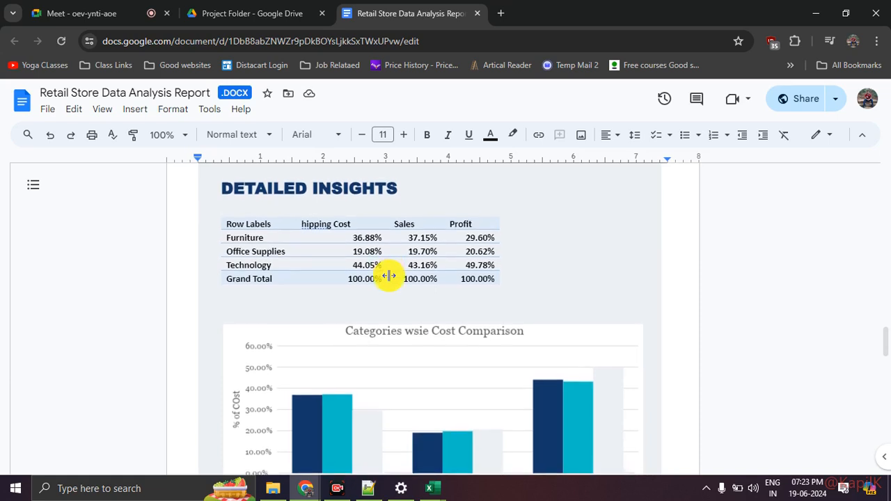
pyautogui.scroll(-4, 387, 261)
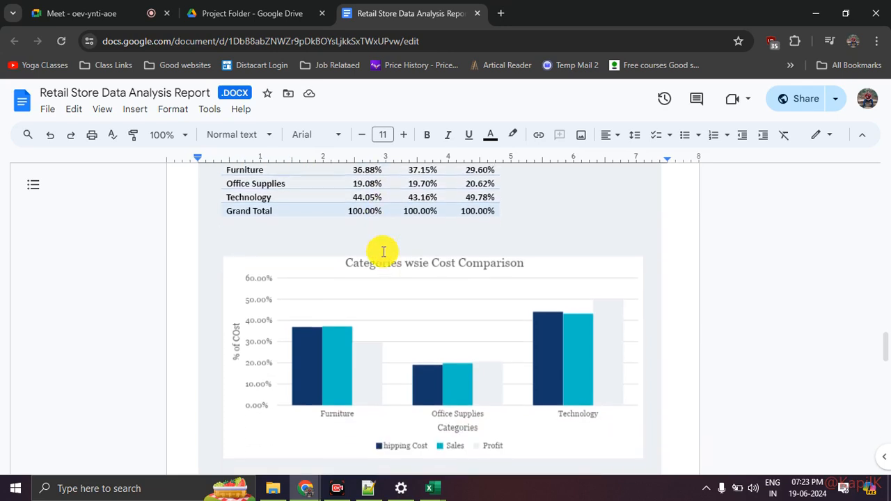
pyautogui.scroll(-5, 383, 252)
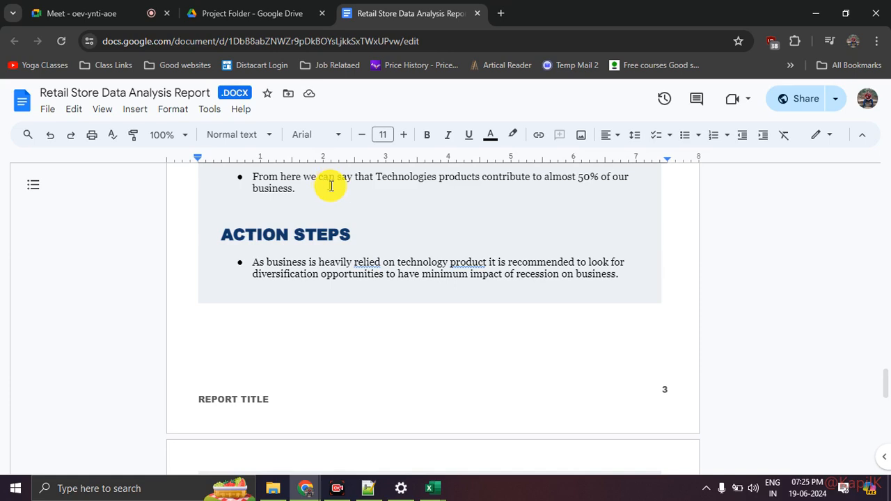
# - Check the June 2024 system calendar and close it
pyautogui.click(807, 487)
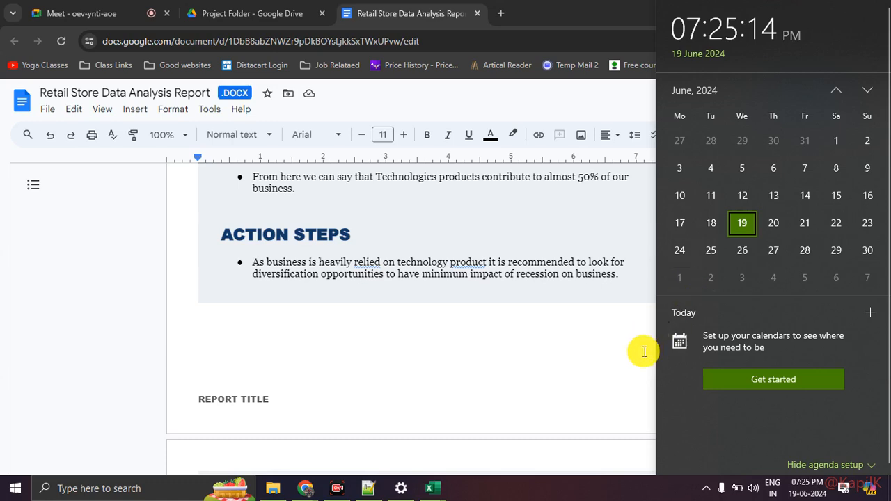
pyautogui.click(579, 362)
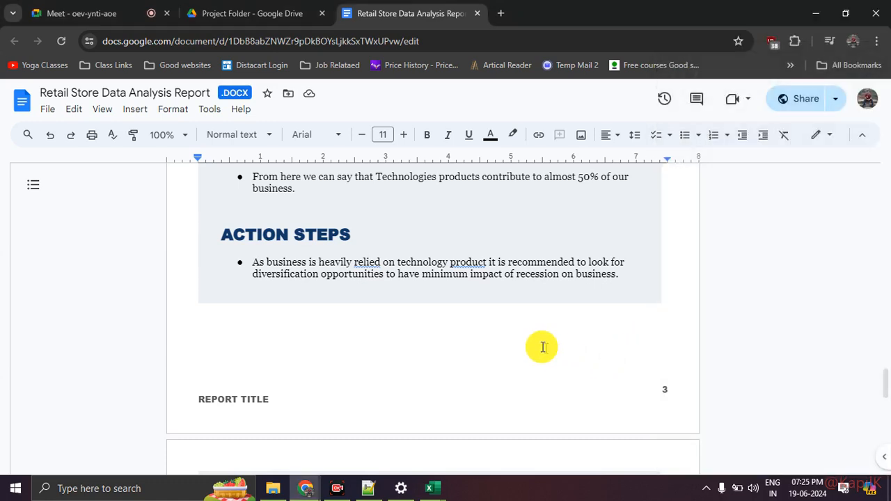
# - Return to the Google Meet call and look through its participant list
pyautogui.click(223, 14)
pyautogui.click(133, 18)
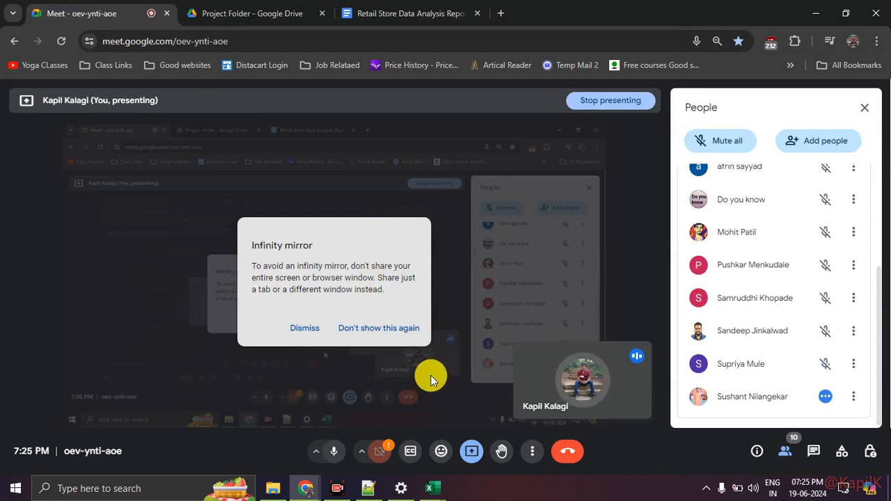
pyautogui.scroll(2, 703, 335)
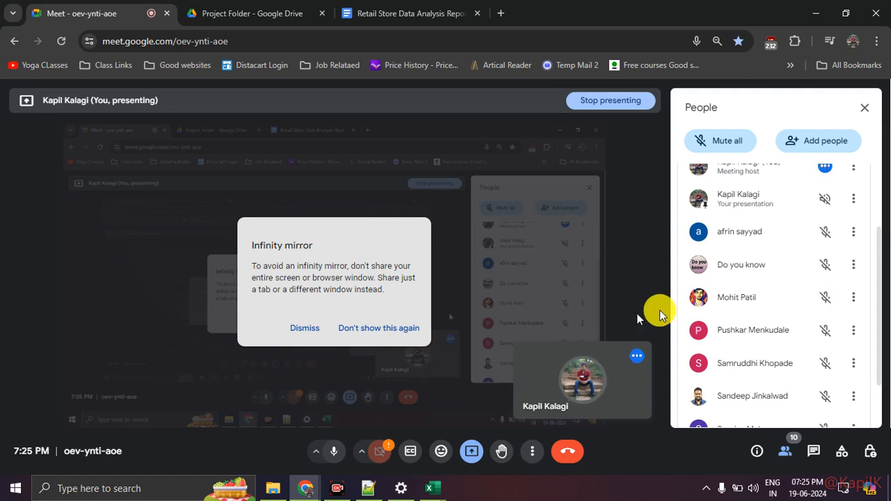
pyautogui.moveTo(883, 270); pyautogui.dragTo(881, 294)
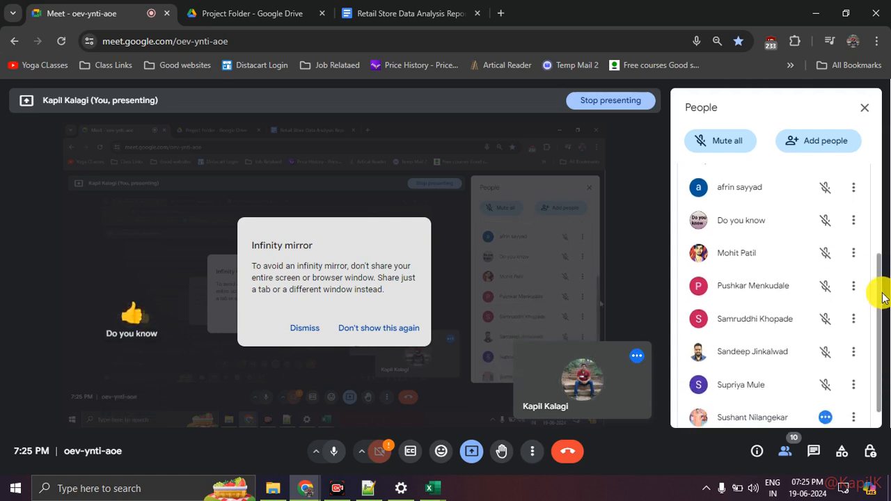